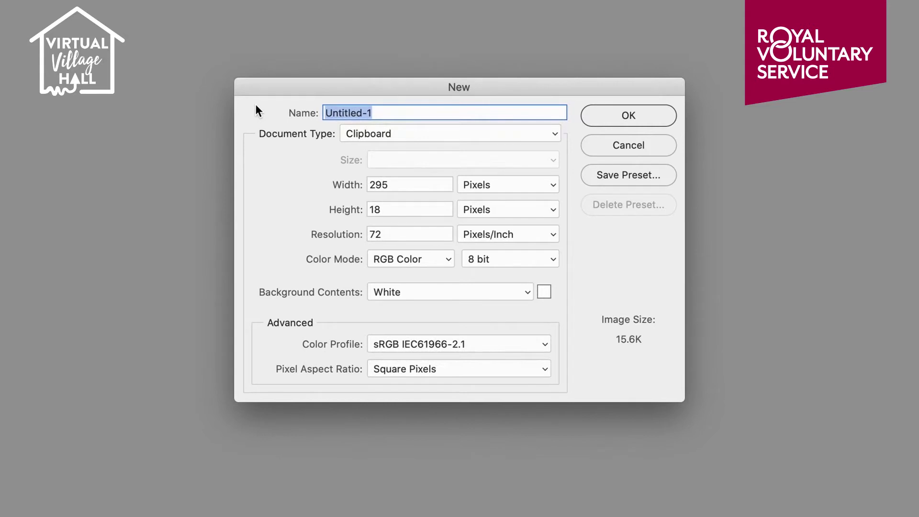
- Create a new document named new-document, 2500 pixels wide and 2000 pixels high, keeping pixels as the unit
type("new")
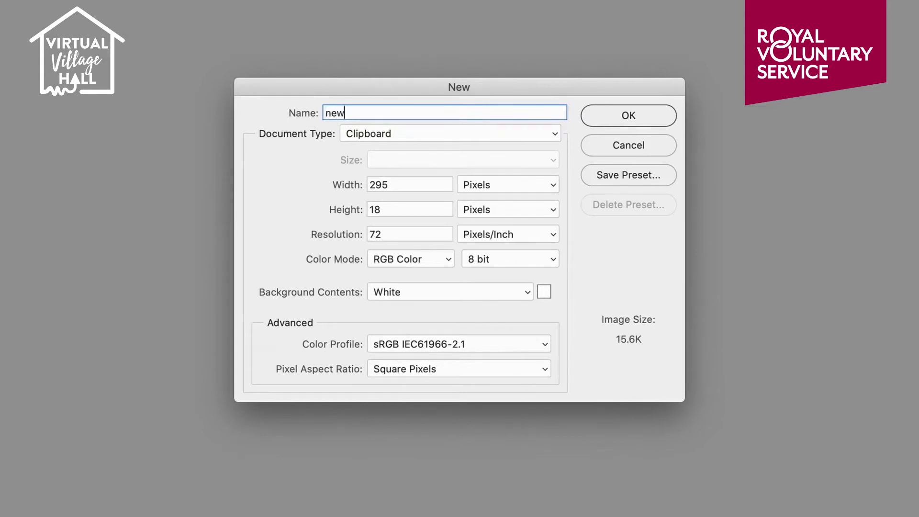
type("-document")
left_click_drag(400, 185, 325, 184)
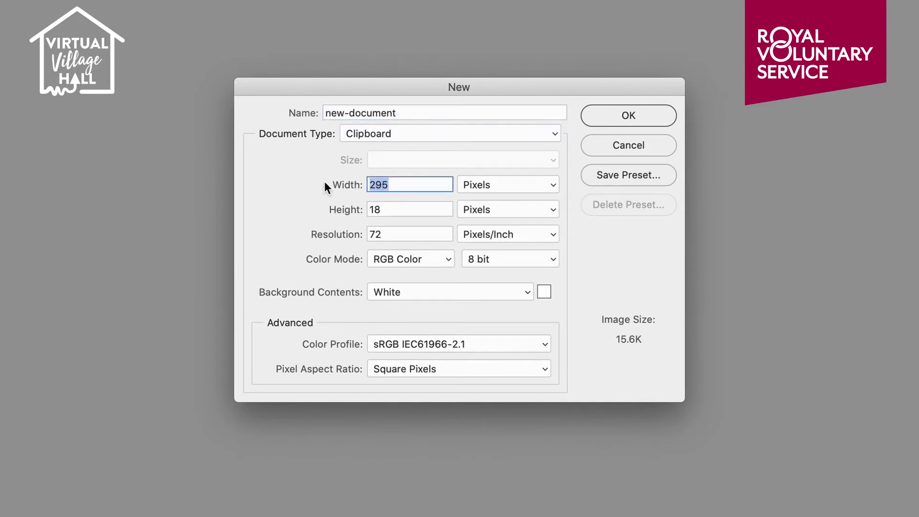
type("2500")
key("Tab")
type("2000")
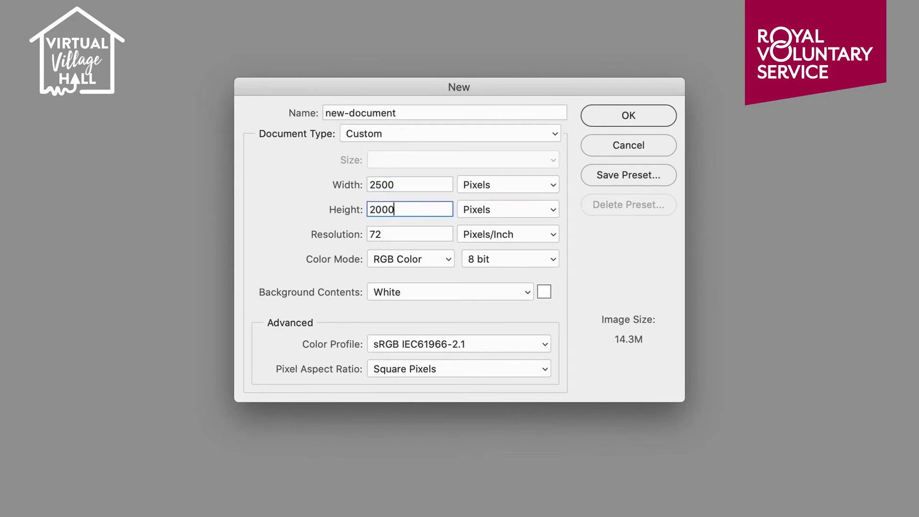
left_click(489, 185)
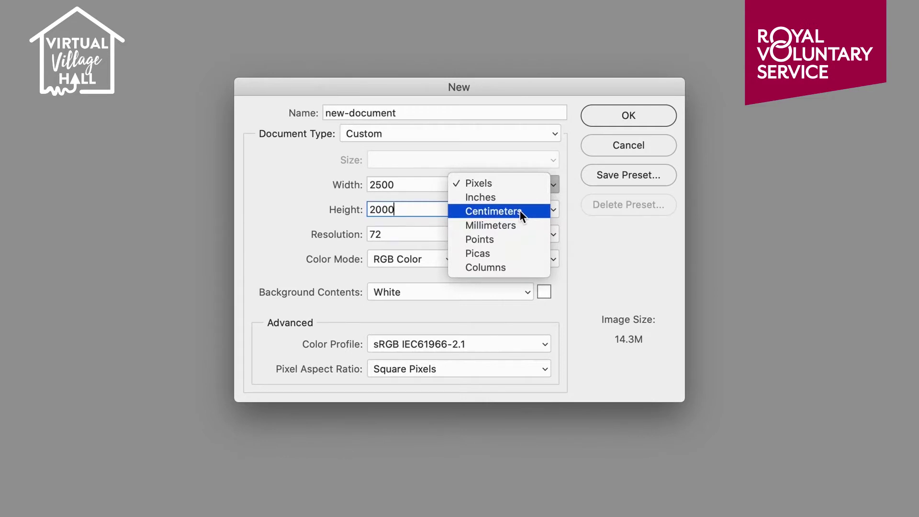
left_click(516, 183)
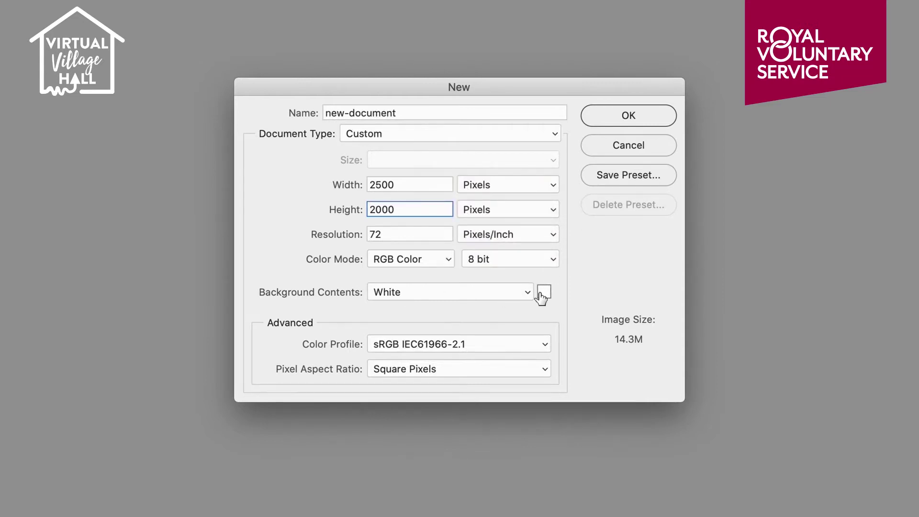
left_click(604, 116)
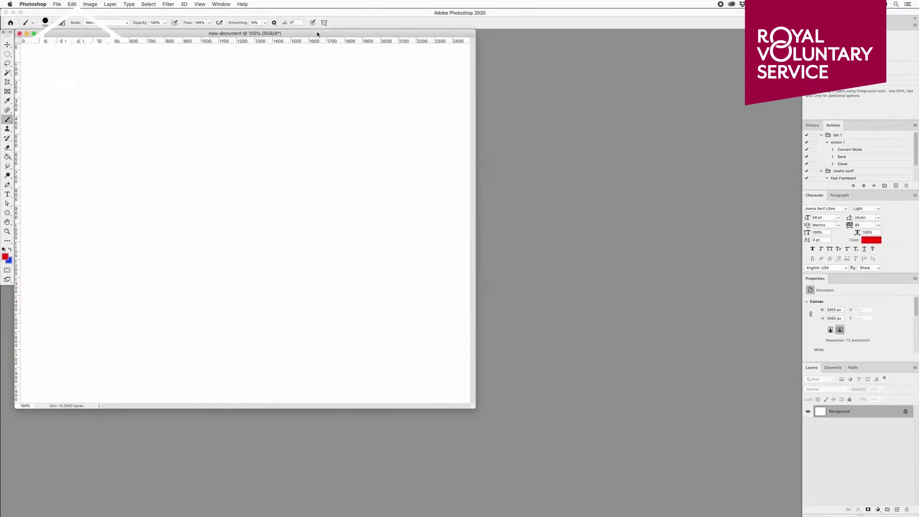
- Reposition the document window in the workspace and paint a wavy freehand red brush stroke across the blank canvas
left_click_drag(344, 43, 481, 87)
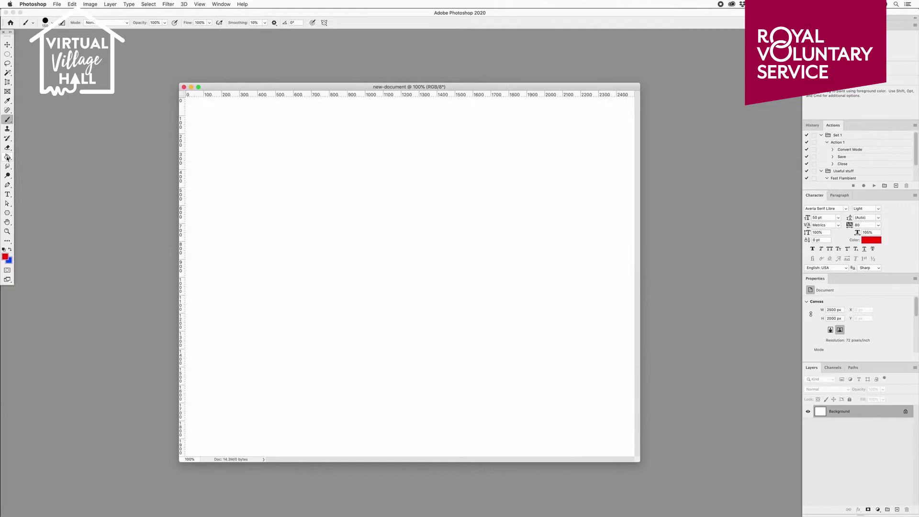
mouse_move(246, 160)
left_mouse_down()
mouse_move(221, 240)
mouse_move(265, 247)
mouse_move(337, 236)
mouse_move(407, 330)
mouse_move(556, 209)
left_mouse_up()
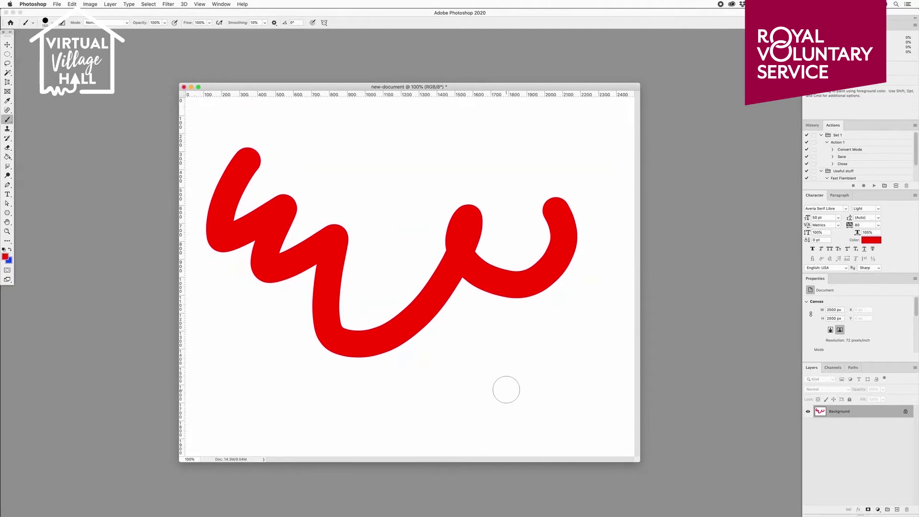
- Undo the red brush stroke and redo it, two times in a row
left_click(71, 4)
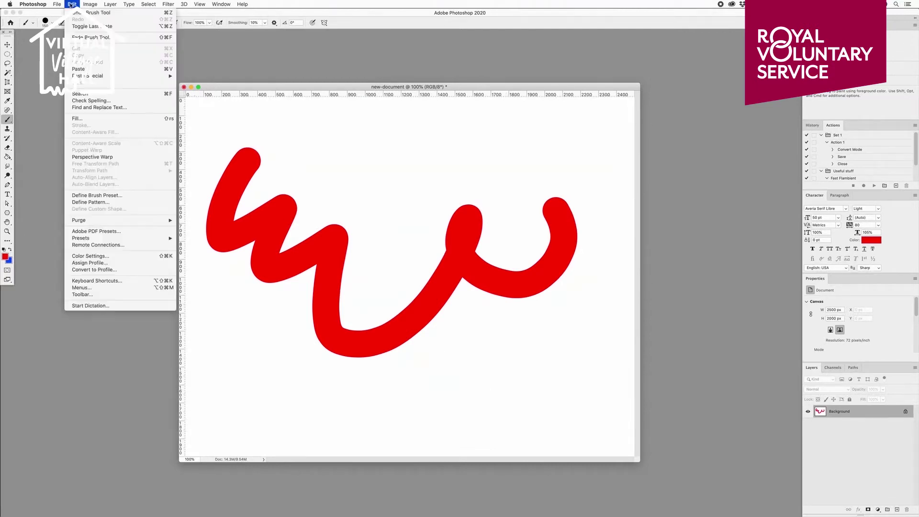
left_click(75, 13)
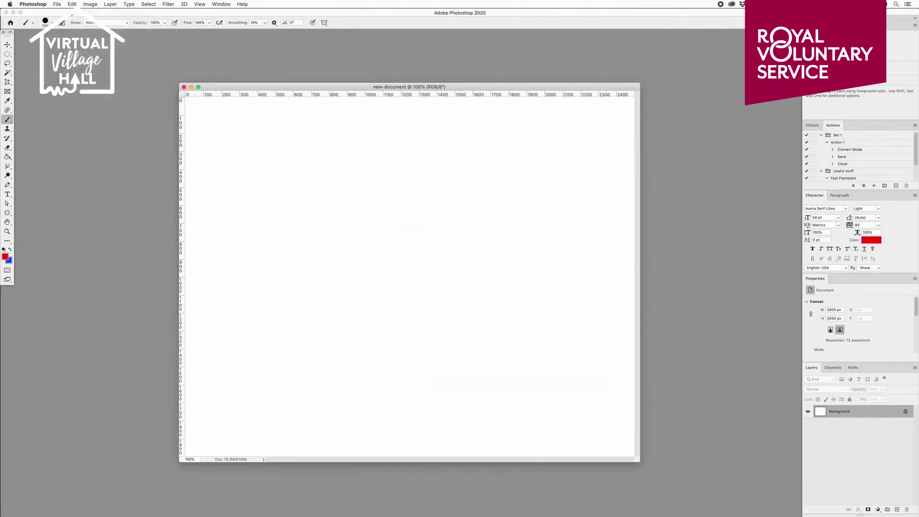
left_click(73, 5)
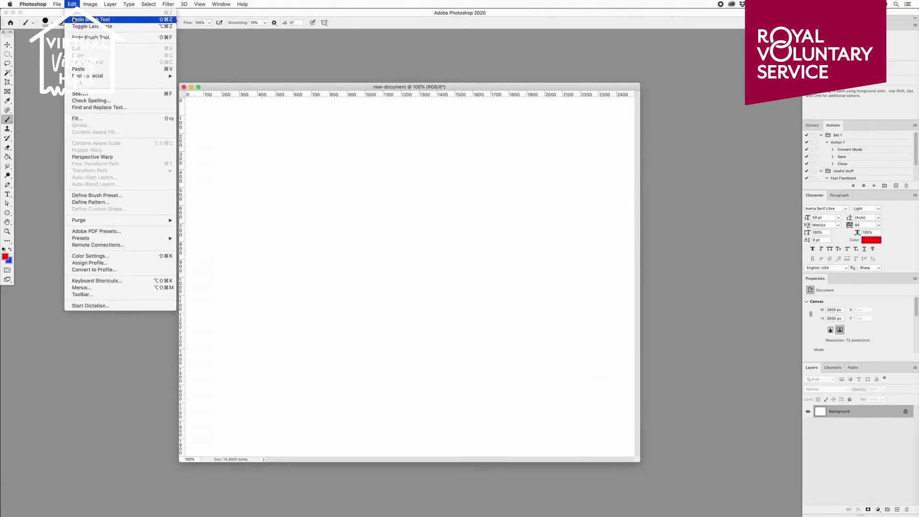
left_click(75, 20)
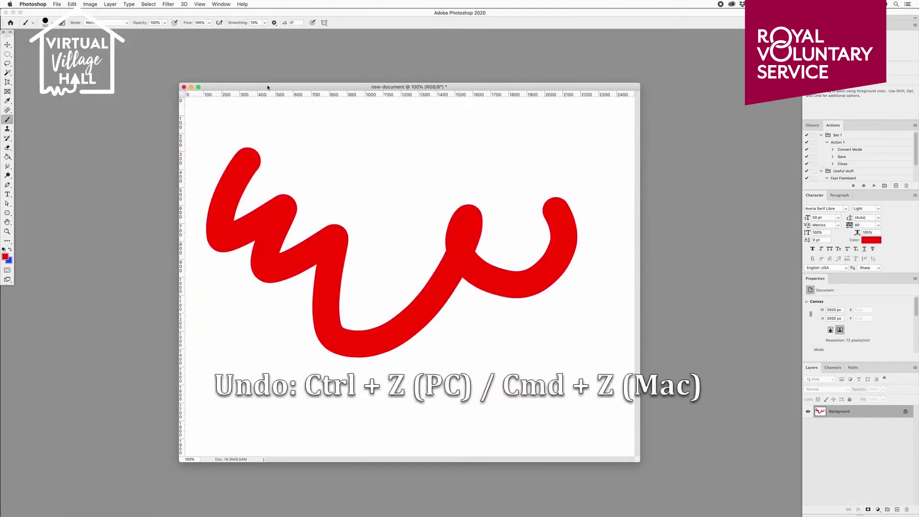
key("super+z")
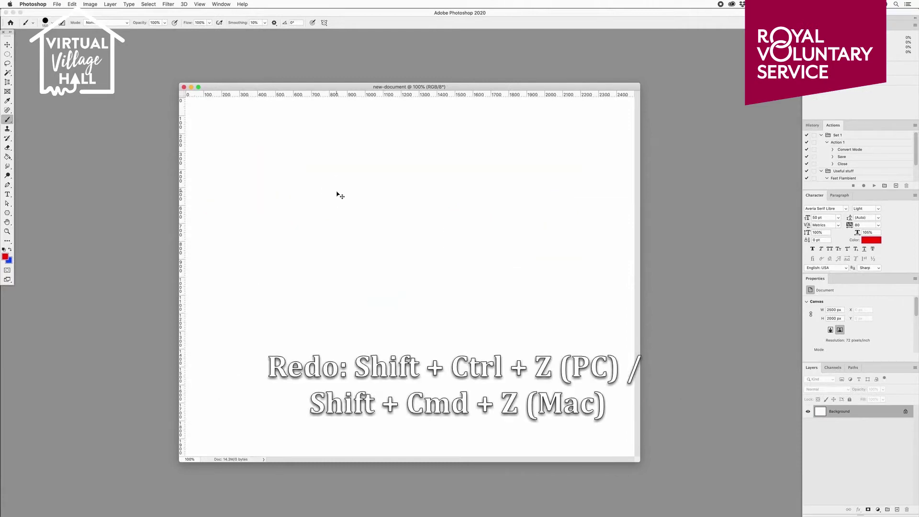
key("shift+super+z")
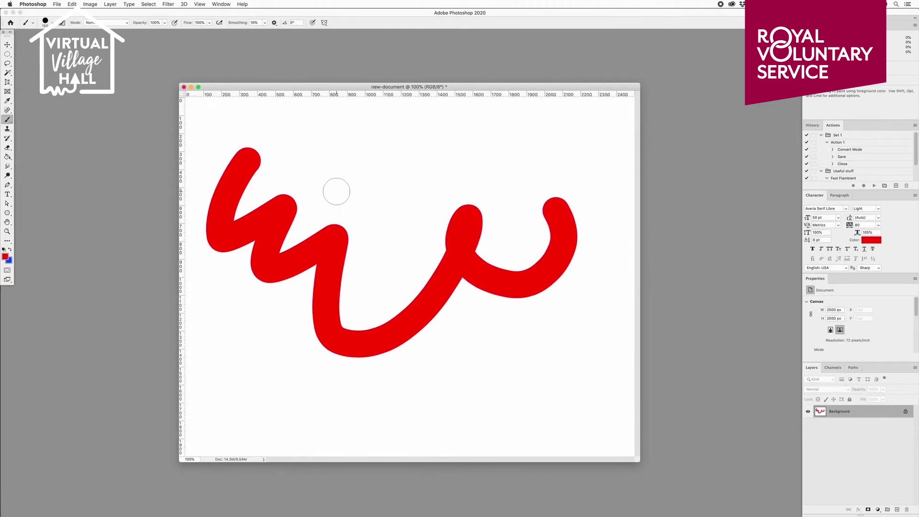
- Paint a second, shorter looping red brush stroke above the first one
mouse_move(340, 183)
left_mouse_down()
mouse_move(309, 194)
mouse_move(377, 188)
mouse_move(415, 215)
mouse_move(436, 143)
left_mouse_up()
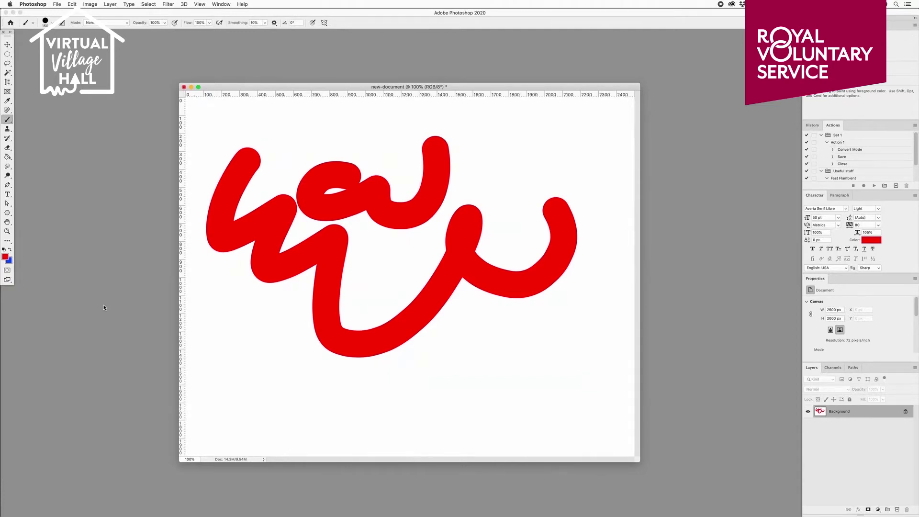
- Try out foreground colours by shifting the hue to 71° and picking different shades in the colour field
left_click(6, 257)
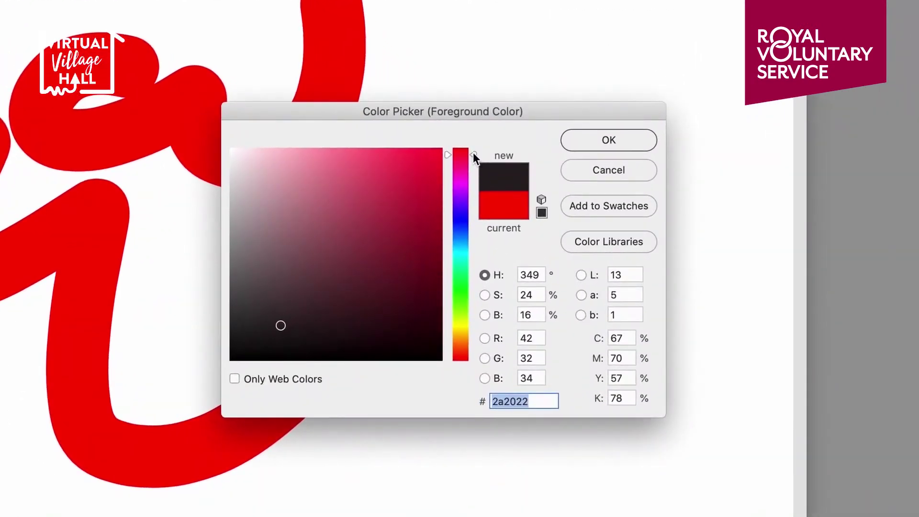
left_click_drag(473, 153, 474, 318)
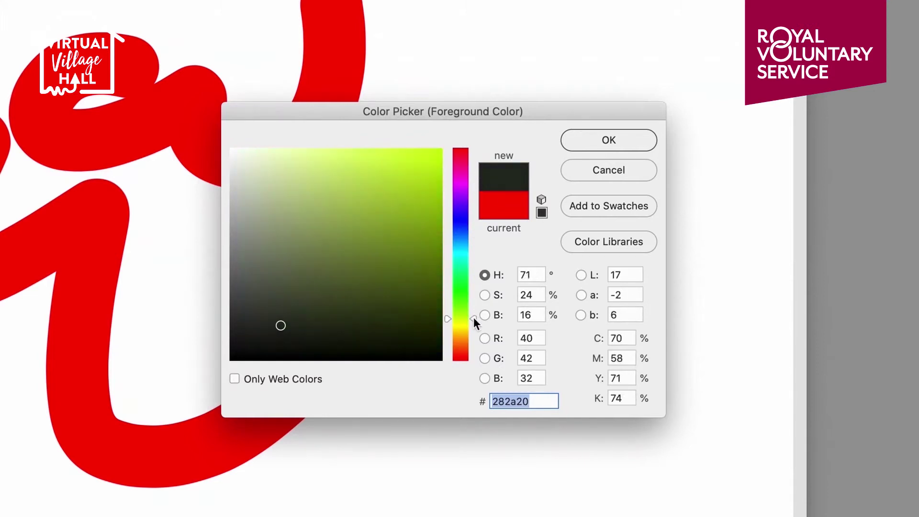
mouse_move(349, 182)
left_mouse_down()
mouse_move(371, 202)
mouse_move(370, 149)
mouse_move(369, 328)
mouse_move(366, 230)
mouse_move(441, 233)
mouse_move(232, 234)
mouse_move(275, 234)
left_mouse_up()
left_click_drag(275, 234, 332, 236)
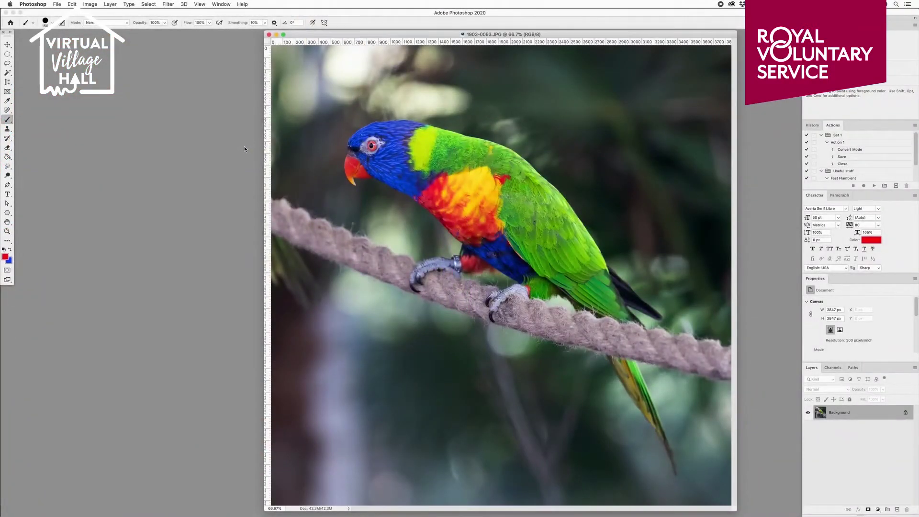
- Sample several colours from the parrot photo and set the foreground colour to the red #bf3326 from its breast
left_click(5, 258)
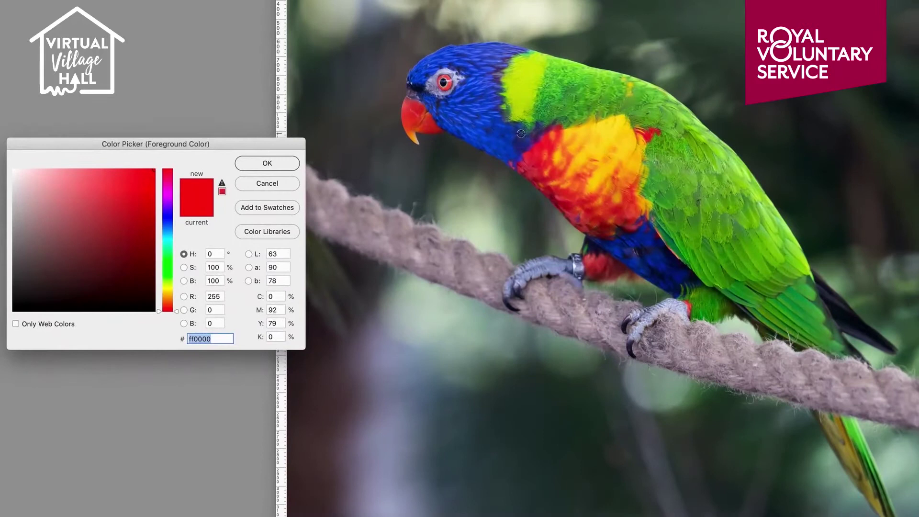
left_click(460, 104)
left_click(479, 86)
left_click(536, 77)
left_click(577, 98)
left_click(593, 140)
left_click(645, 143)
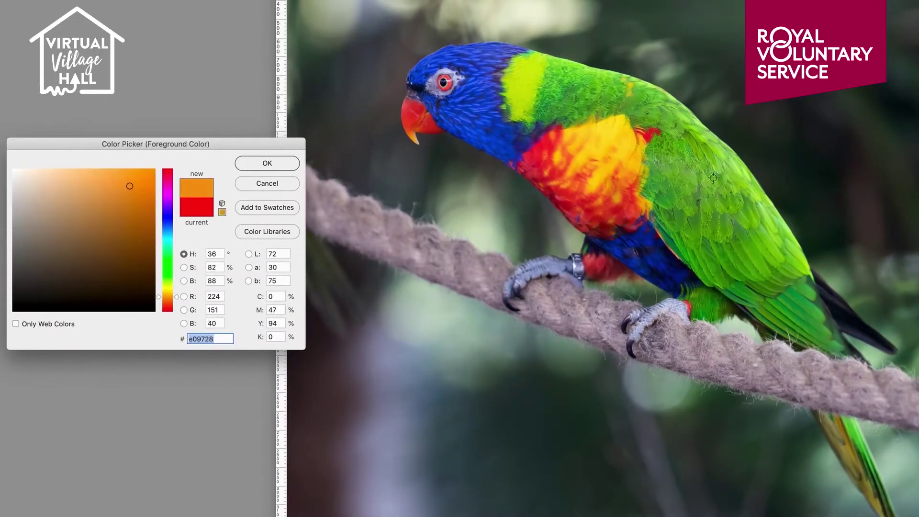
left_click(631, 213)
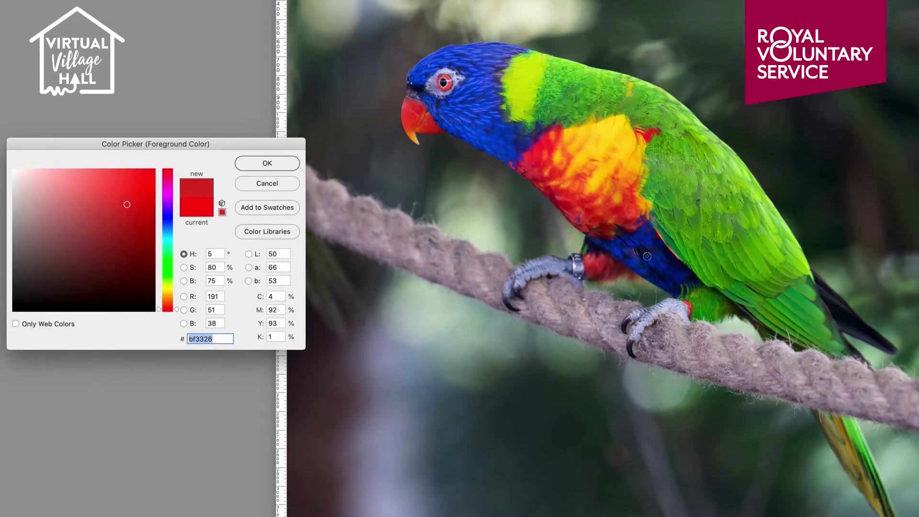
left_click(249, 165)
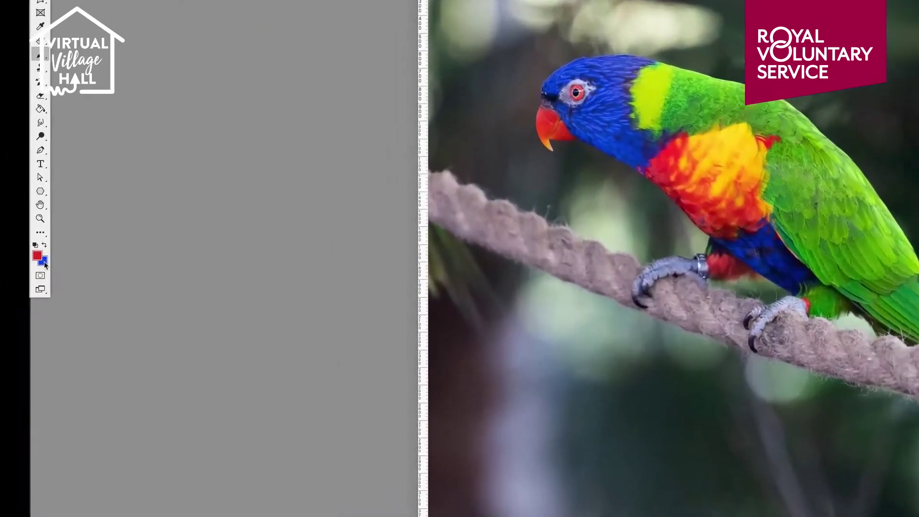
- Open the colour picker for the background colour and accept its existing colour
left_click(9, 260)
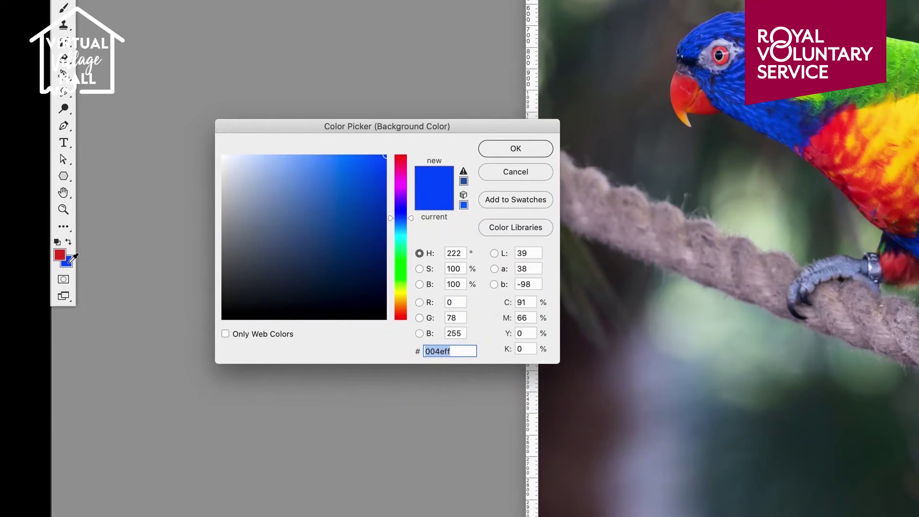
left_click(520, 148)
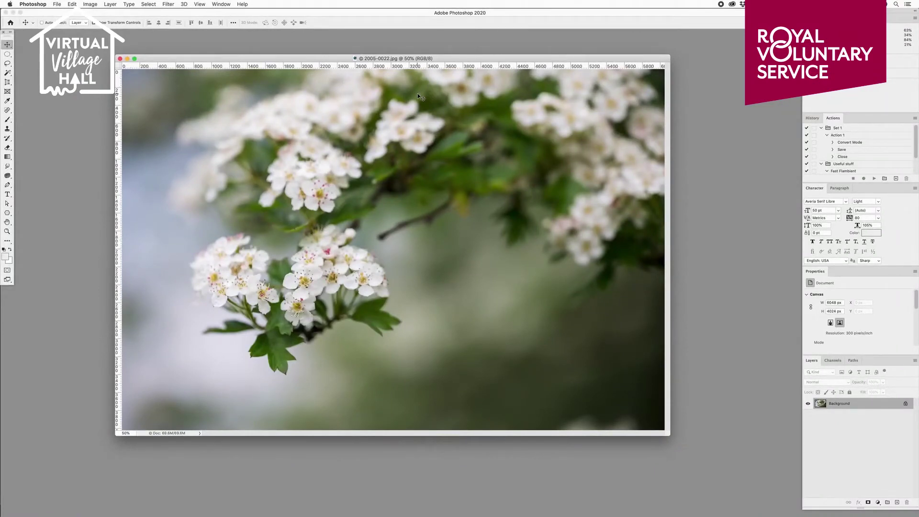
- Zoom in on the lower white blossom cluster in the flower photo to 200% with the Zoom tool
left_click(7, 232)
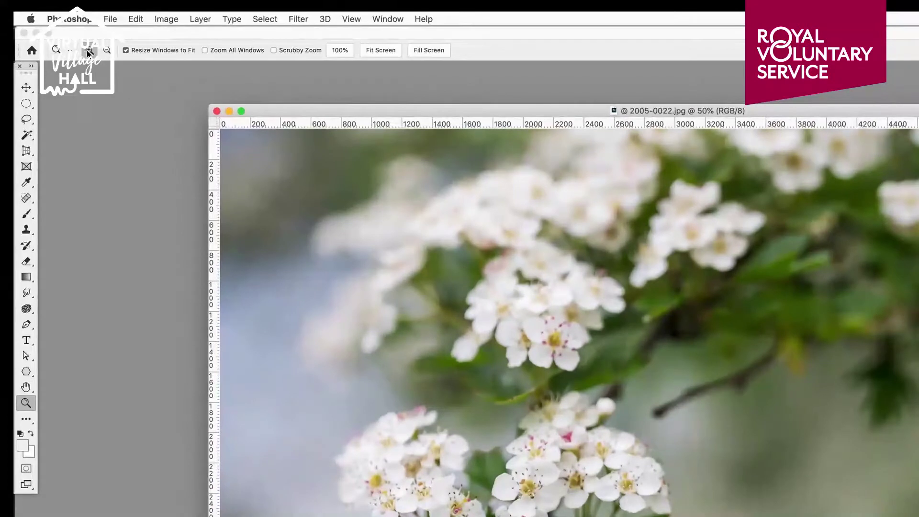
left_click(605, 460)
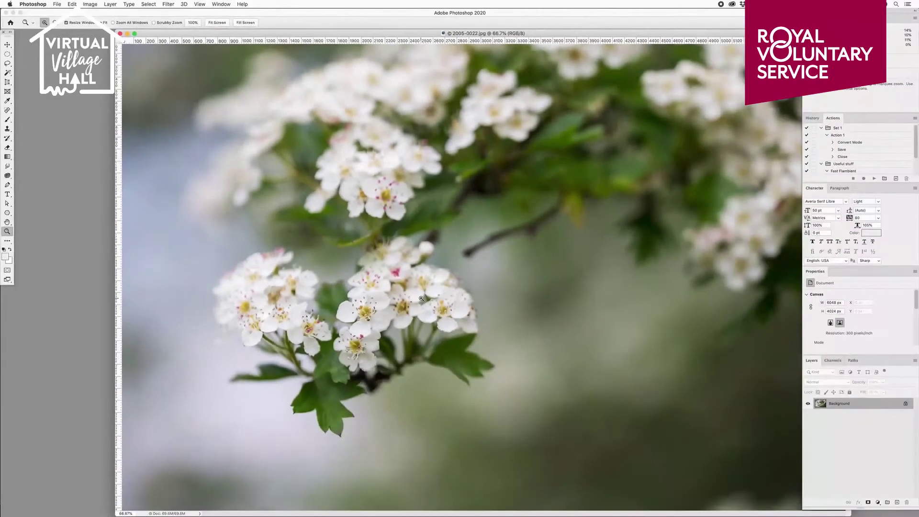
left_click(439, 312)
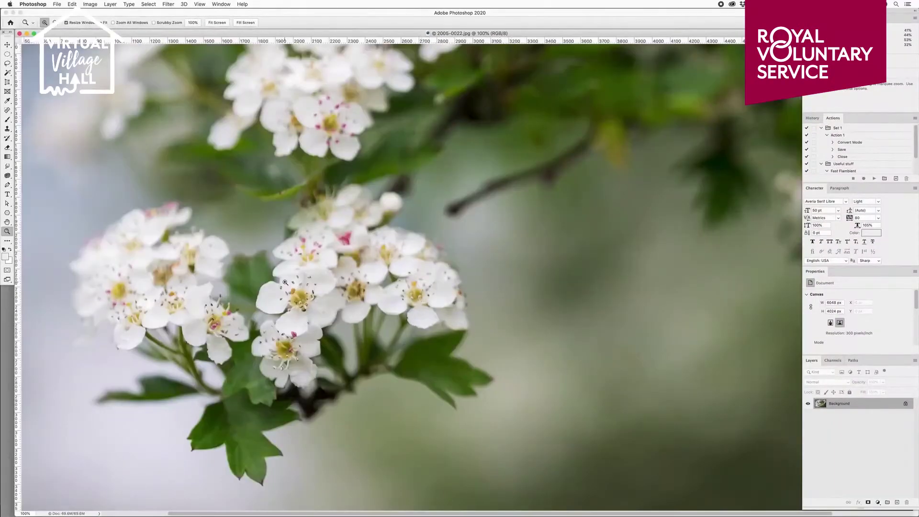
left_click(298, 294)
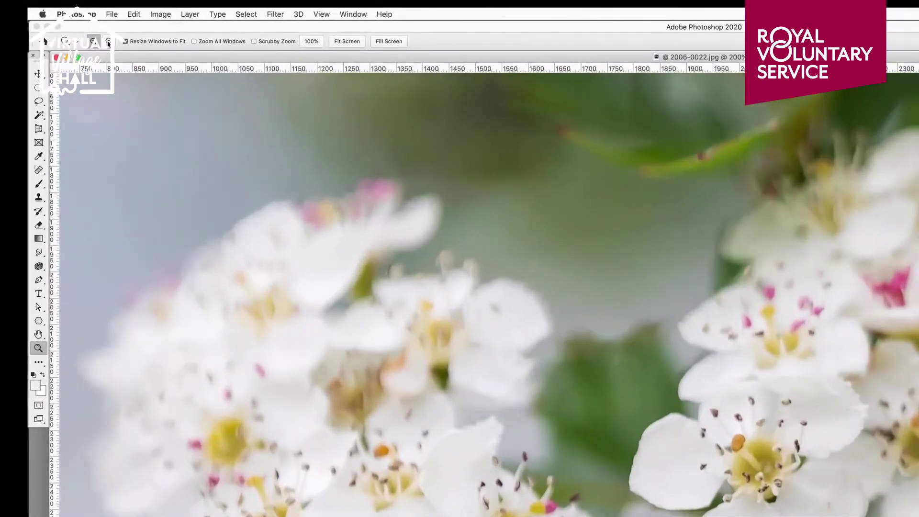
- Switch the Zoom tool to zooming out and reduce the flower photo's view to 50%
left_click(108, 43)
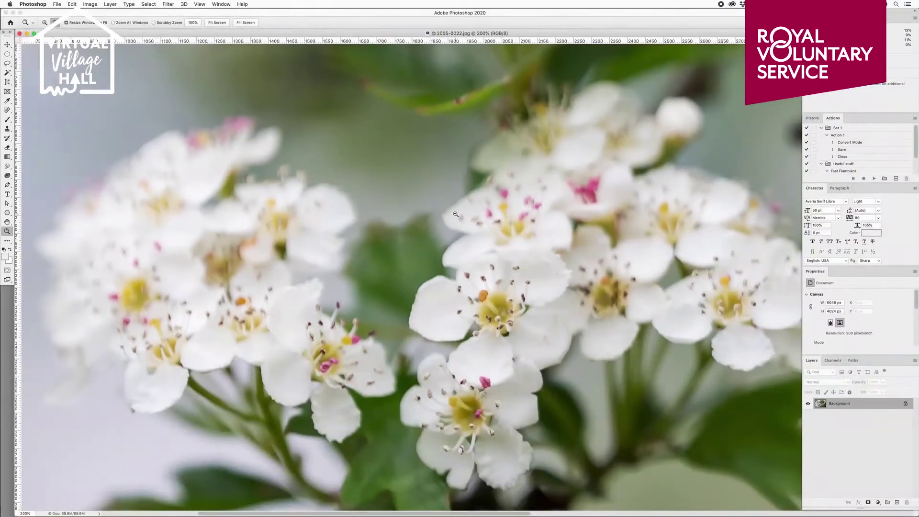
left_click(455, 214)
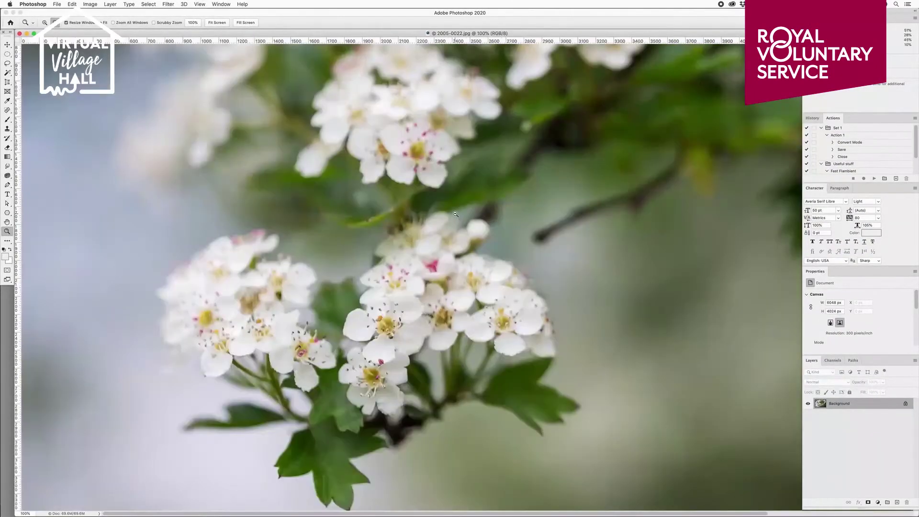
left_click(455, 214)
left_click(455, 214)
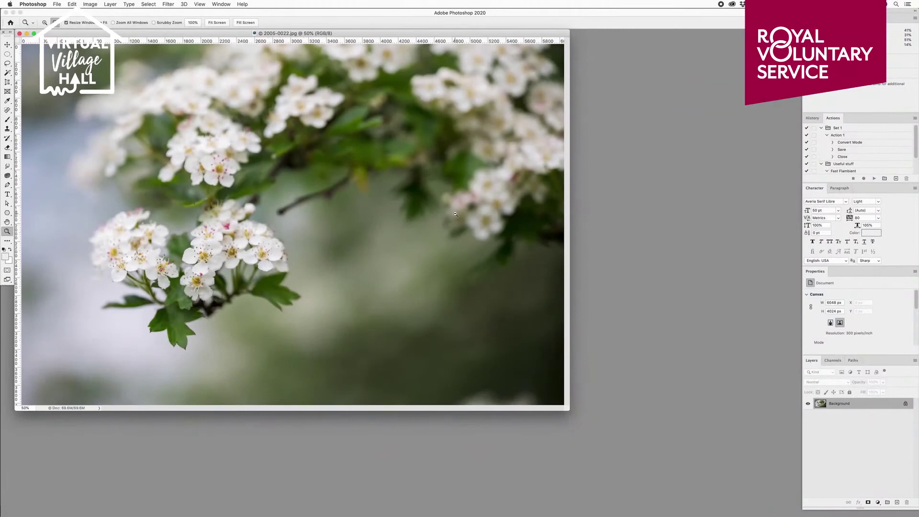
- Set the Zoom tool back to zooming in, and temporarily reverse it to reduce the view to 16.7%
left_click(44, 23)
key("alt")
left_click(243, 181, "alt")
left_click(243, 181, "alt")
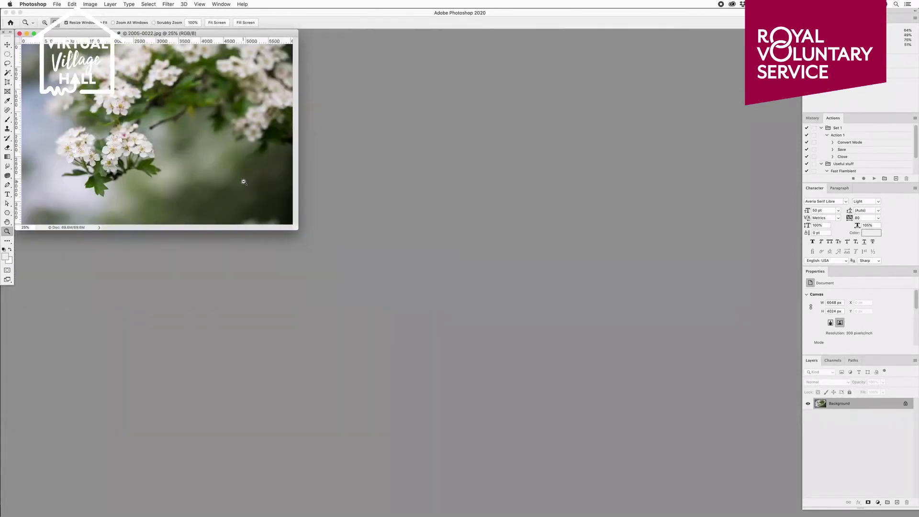
left_click(113, 158, "alt")
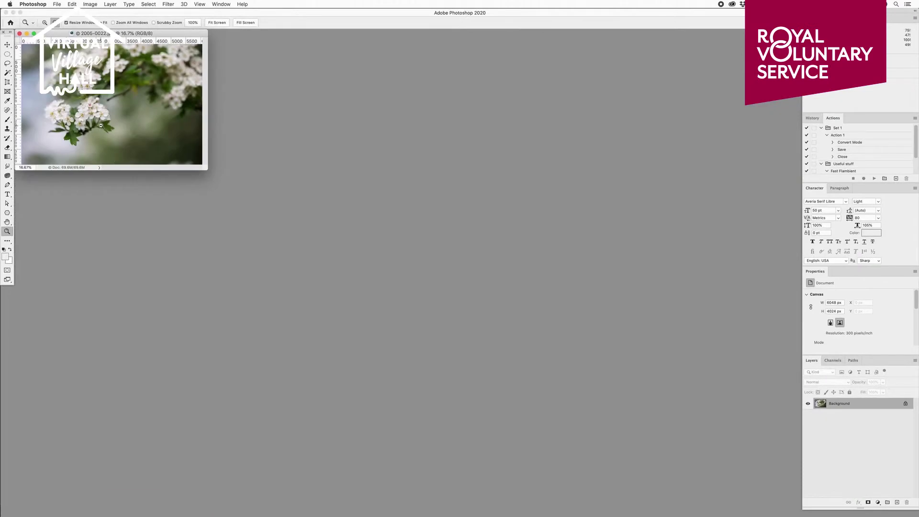
- Magnify the flower photo step by step to 66.7%, finishing with the view at exactly 100%
left_click(90, 102)
left_click(108, 113)
left_click(109, 113)
left_click(109, 113)
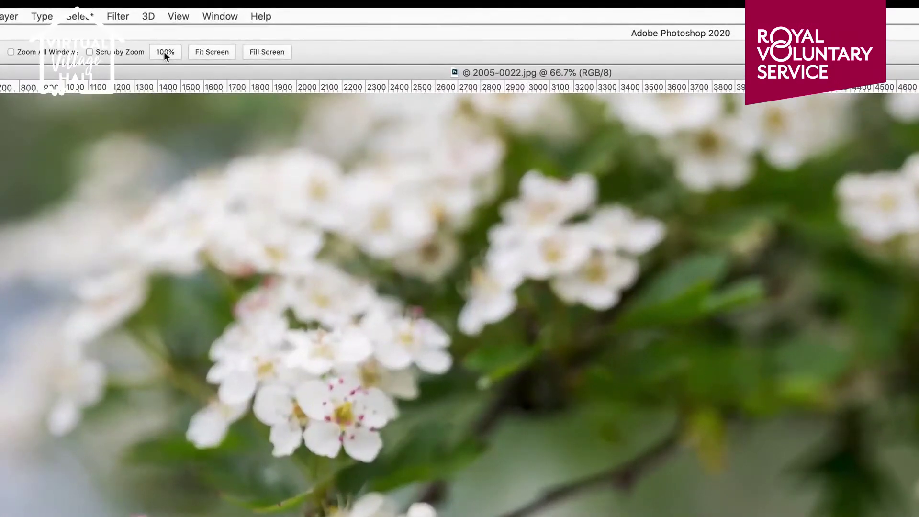
left_click(163, 51)
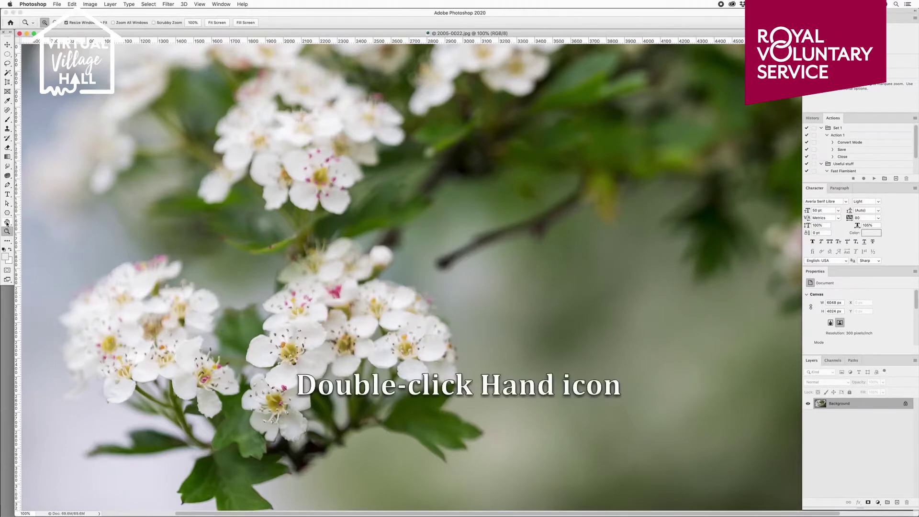
- Switch the flower photo's view between fit on screen and 100%, ending with the whole photo fitted on screen
double_click(6, 223)
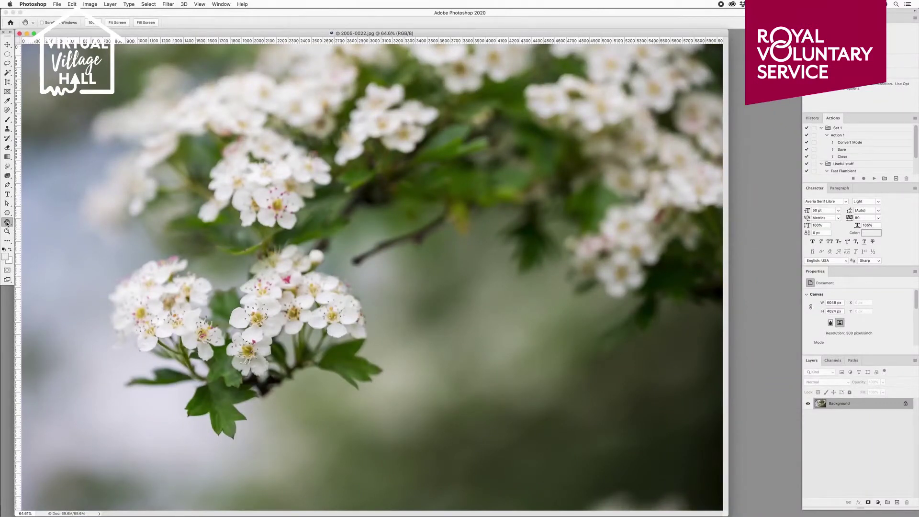
double_click(6, 232)
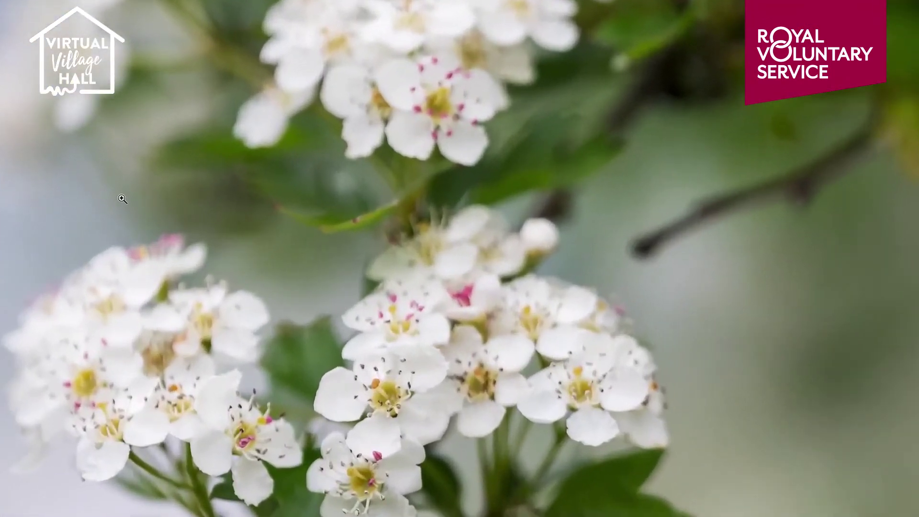
right_click(122, 201)
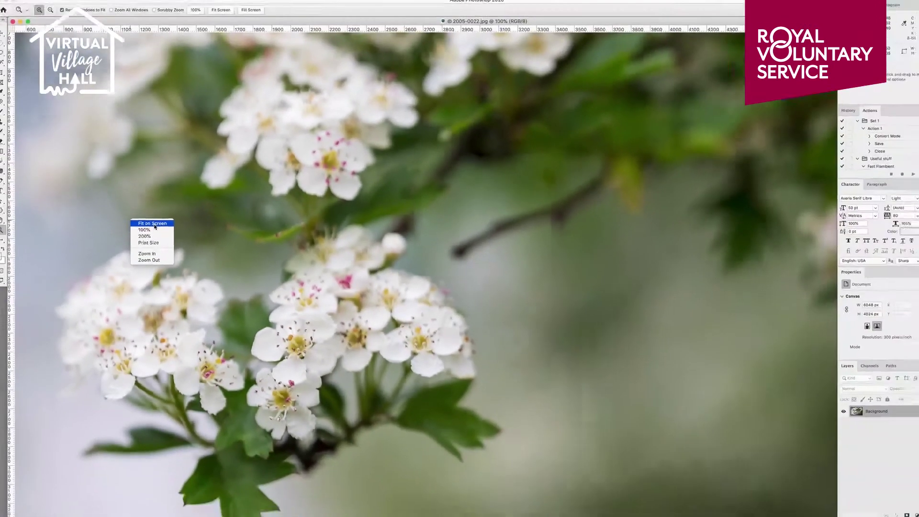
left_click(157, 213)
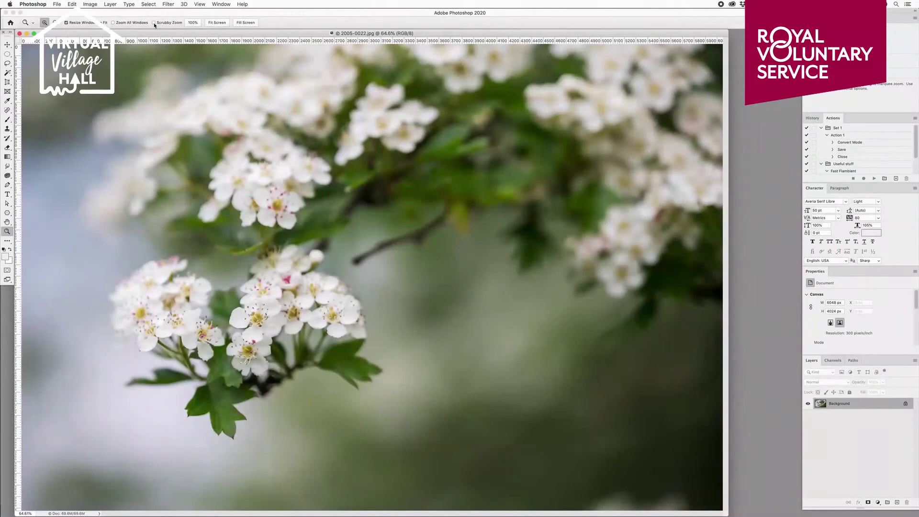
- Turn on Scrubby Zoom for the Zoom tool and scrub across the flower photo to change its magnification
left_click(153, 22)
left_click_drag(225, 199, 265, 197)
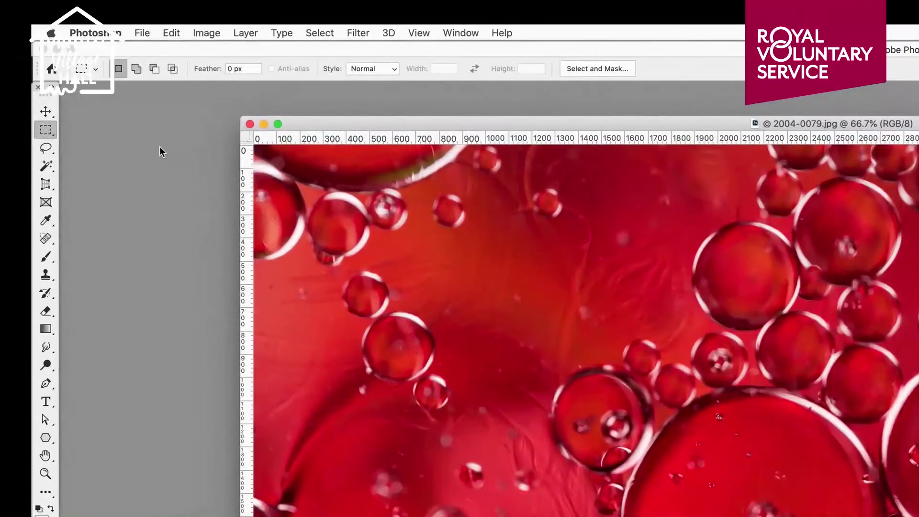
- Select a central area of about 3312 by 2330 px in the red bubble photo with the Rectangular Marquee tool
left_click(45, 148)
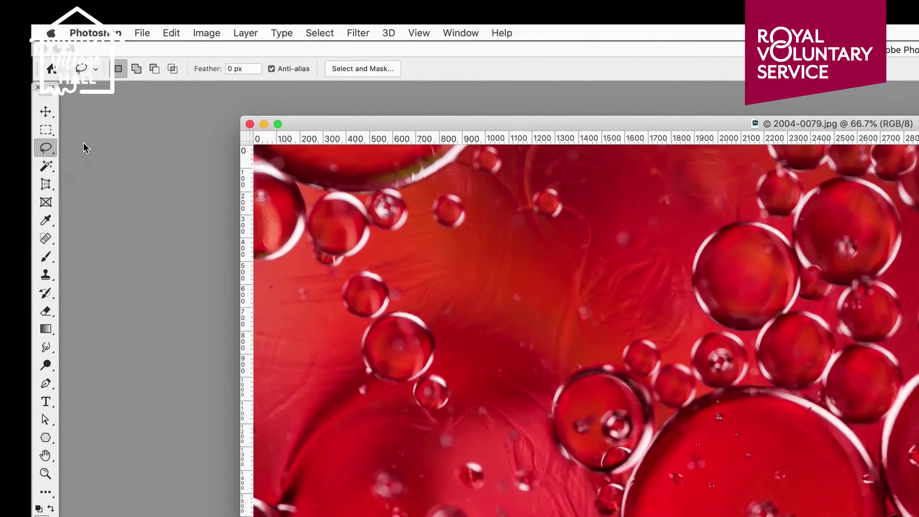
left_click(48, 113)
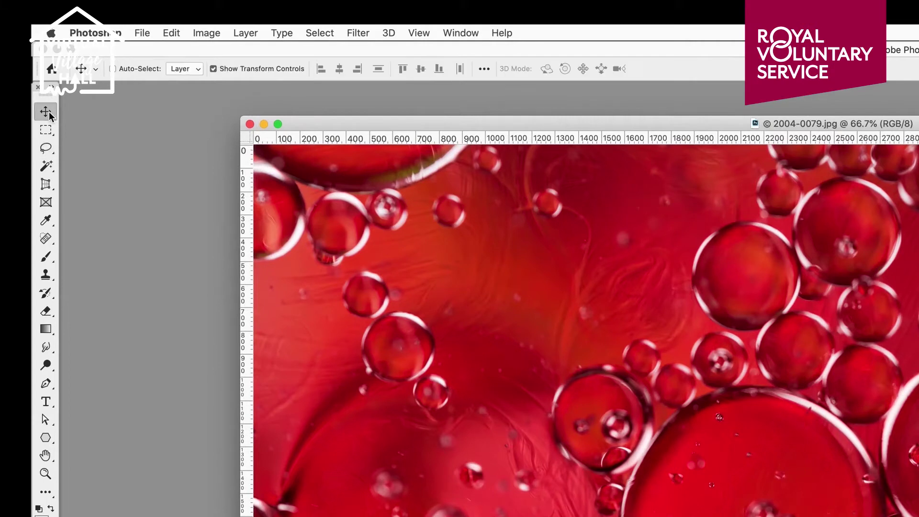
left_click(48, 136)
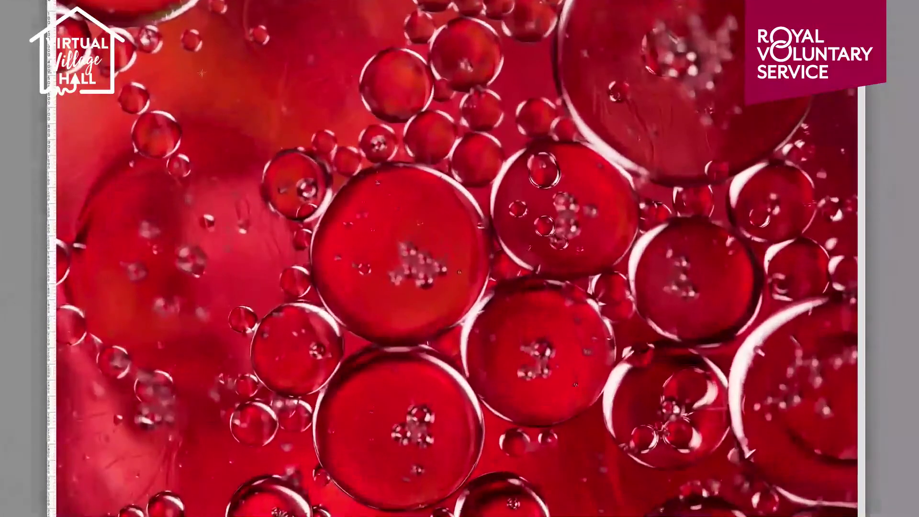
left_click_drag(187, 66, 717, 438)
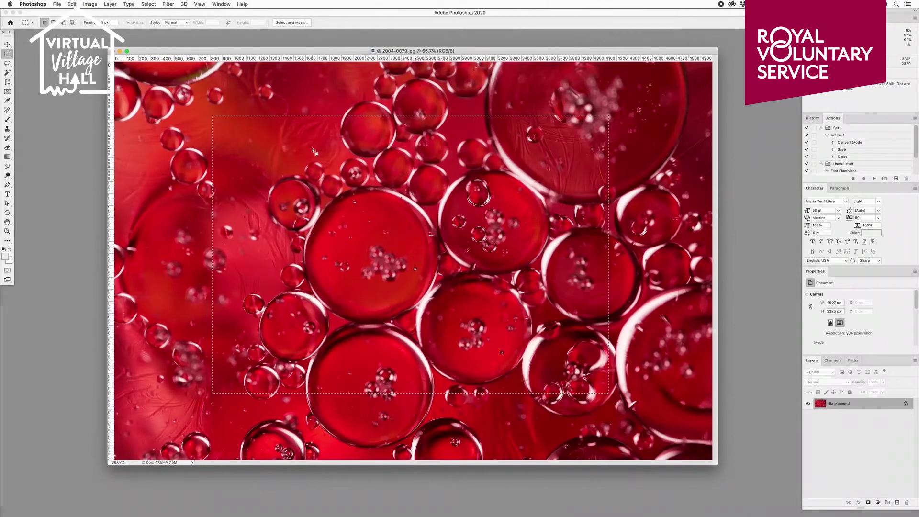
- Copy the selected area and create a new white document at the Clipboard size of 3312 by 2330 px
left_click(72, 4)
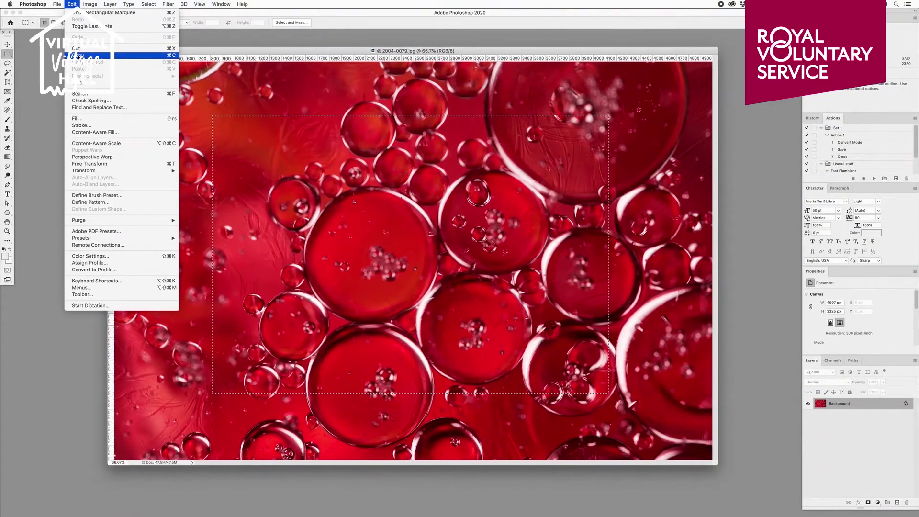
left_click(78, 56)
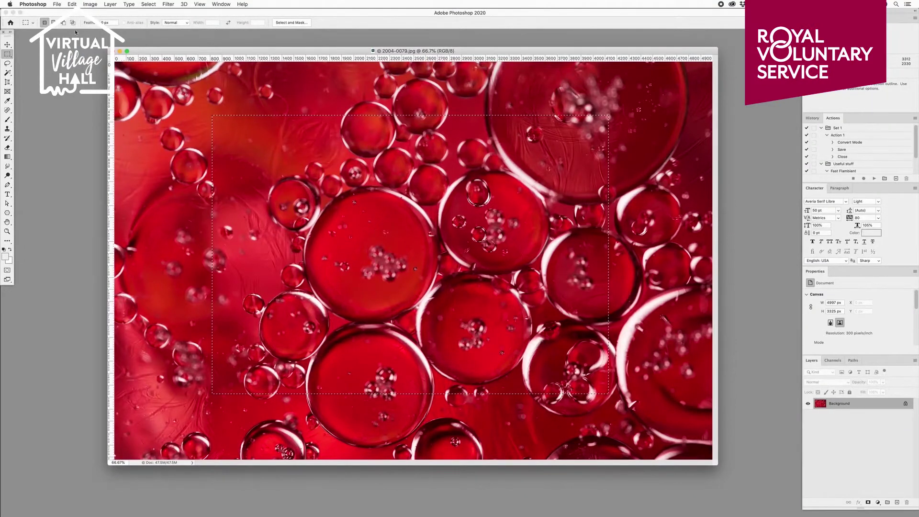
left_click(57, 4)
left_click(59, 4)
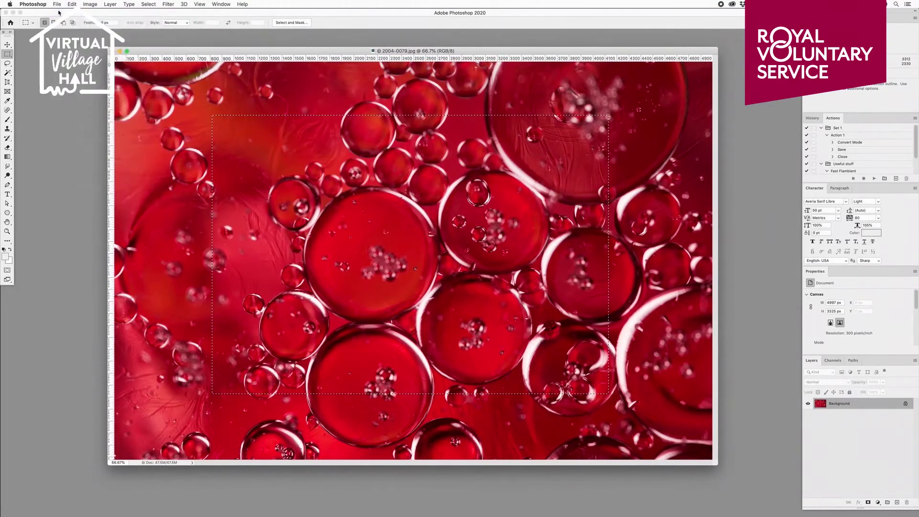
key("super+n")
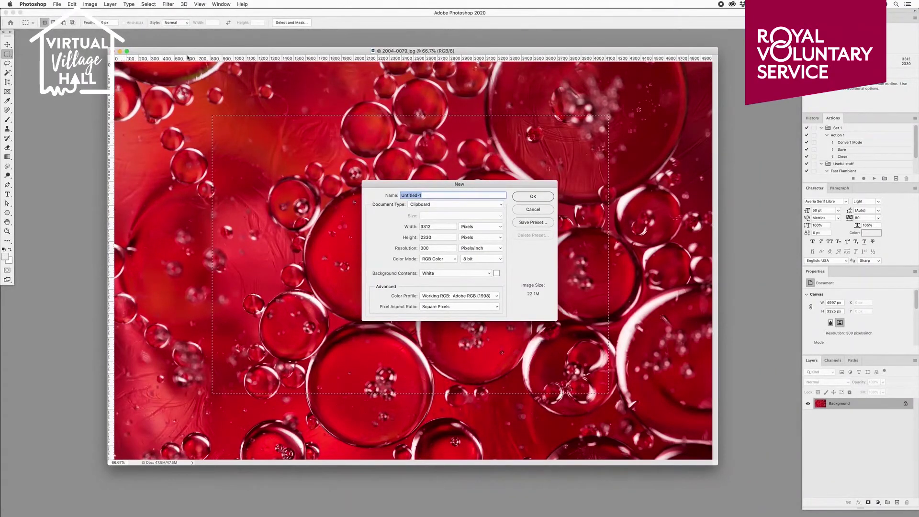
left_click(524, 198)
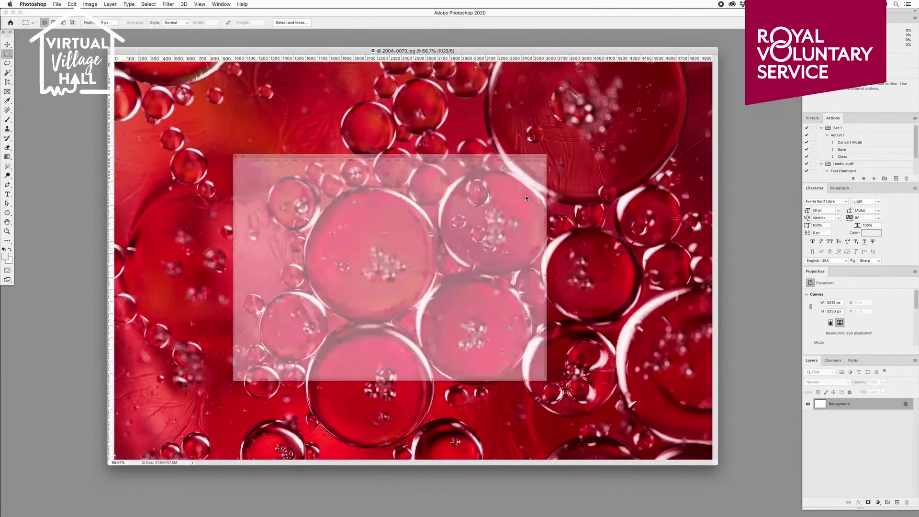
- Paste the copied bubble area into the new document and close that document
left_click(73, 4)
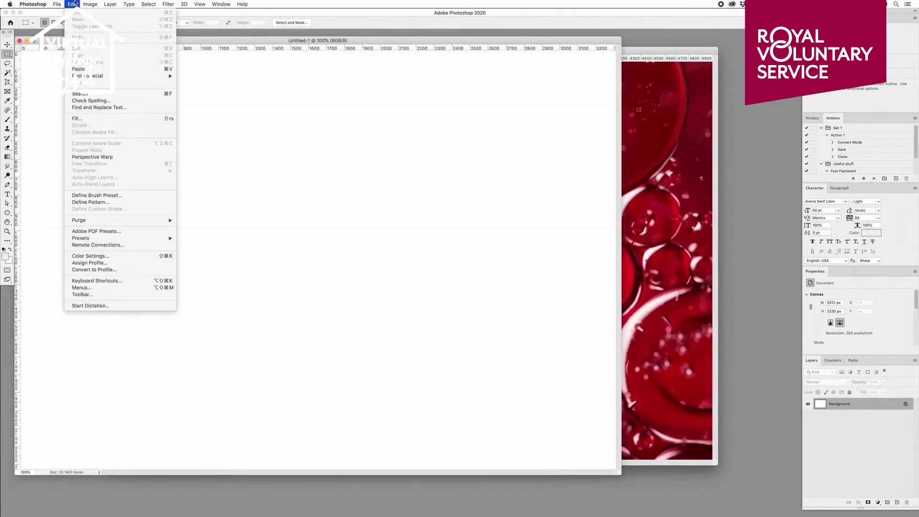
left_click(78, 69)
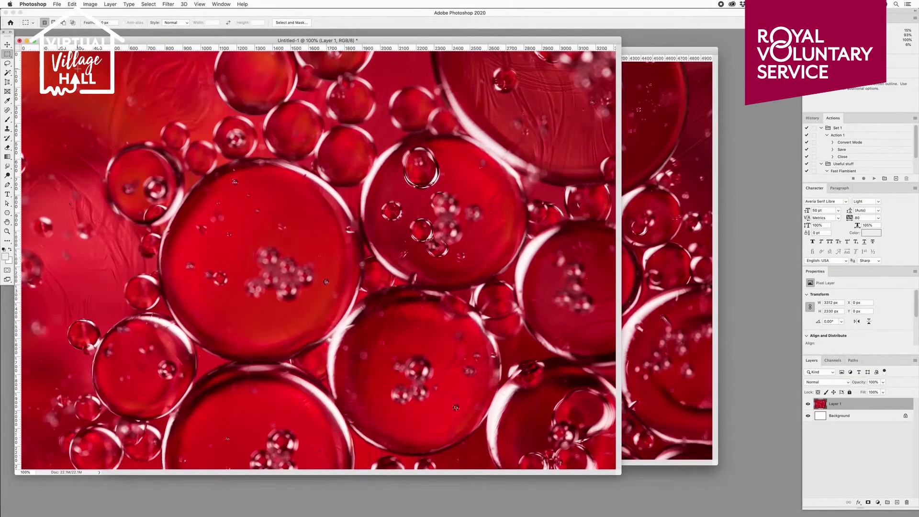
left_click(20, 41)
left_click(434, 166)
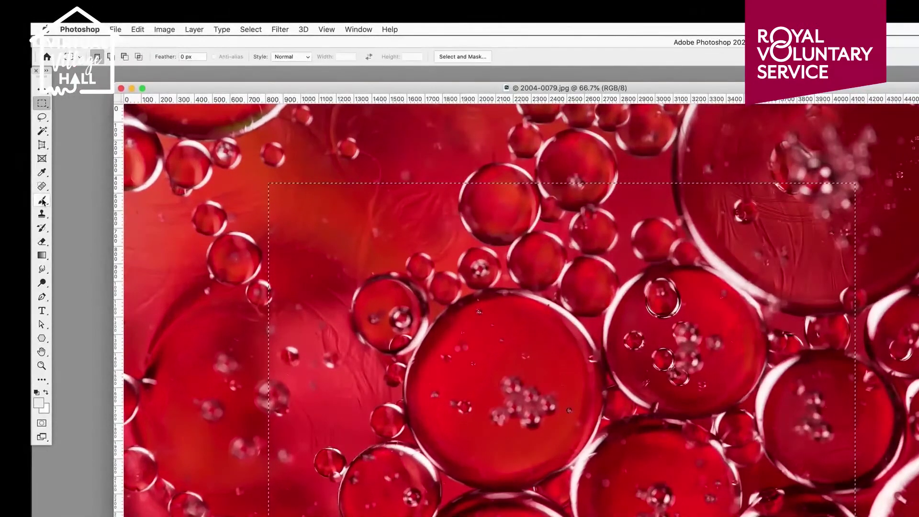
- Enlarge the Brush to about 700 px and paint broad light strokes across the rectangular selection in the bubble photo
left_click(8, 121)
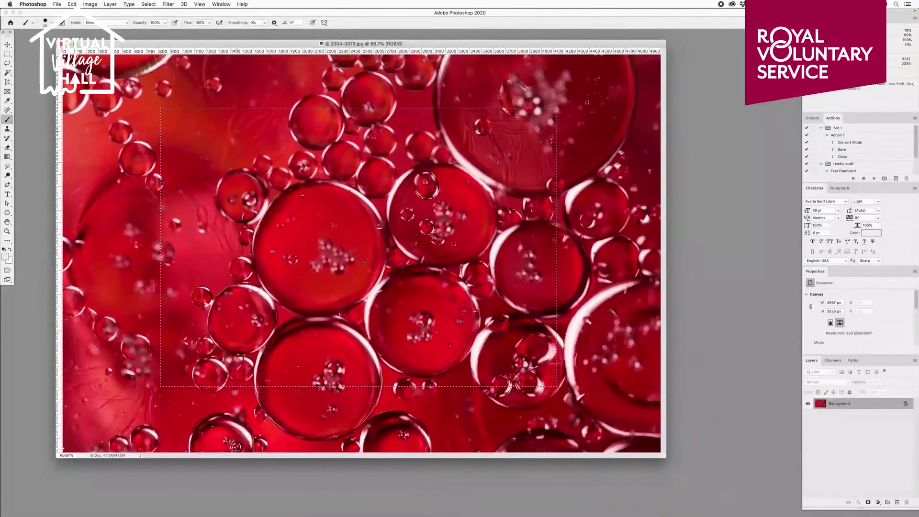
key("bracketright")
key("bracketright")
key("bracketright")
key("bracketright")
key("bracketright")
key("bracketright")
key("bracketright")
key("bracketright")
key("bracketright")
key("bracketright")
key("bracketright")
key("bracketright")
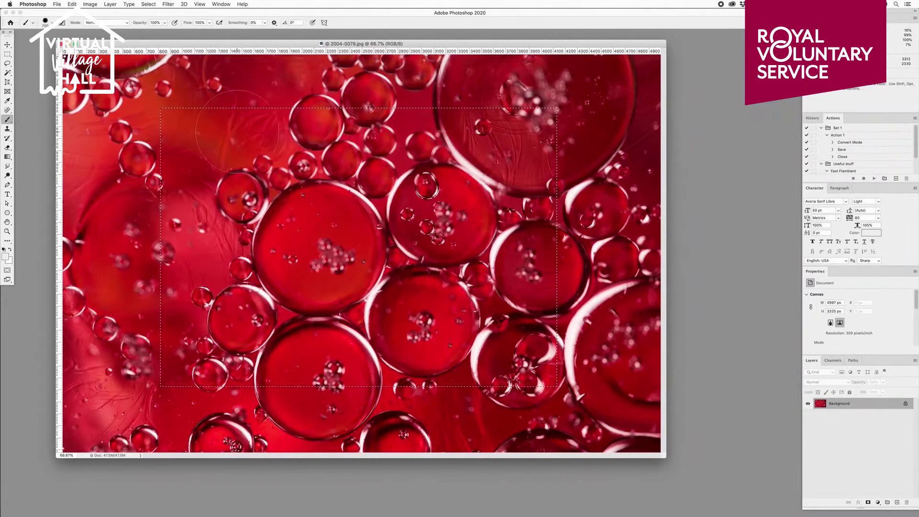
mouse_move(248, 118)
left_mouse_down()
mouse_move(168, 103)
mouse_move(139, 317)
mouse_move(148, 314)
mouse_move(172, 358)
mouse_move(237, 384)
mouse_move(548, 385)
mouse_move(548, 261)
mouse_move(369, 261)
mouse_move(295, 296)
mouse_move(332, 271)
mouse_move(324, 191)
mouse_move(372, 149)
mouse_move(332, 168)
mouse_move(335, 177)
mouse_move(406, 154)
mouse_move(435, 172)
mouse_move(441, 219)
left_mouse_up()
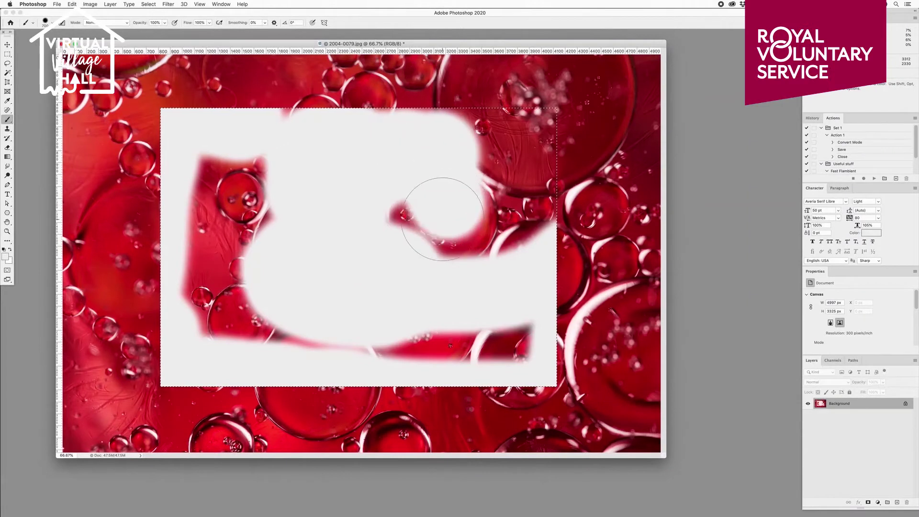
- Undo the brush strokes and invert the rectangular selection
left_click(72, 4)
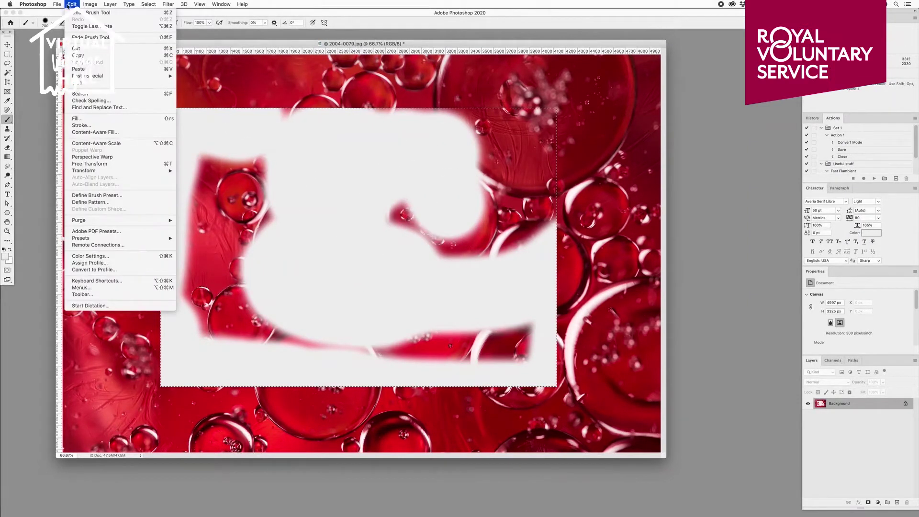
left_click(75, 13)
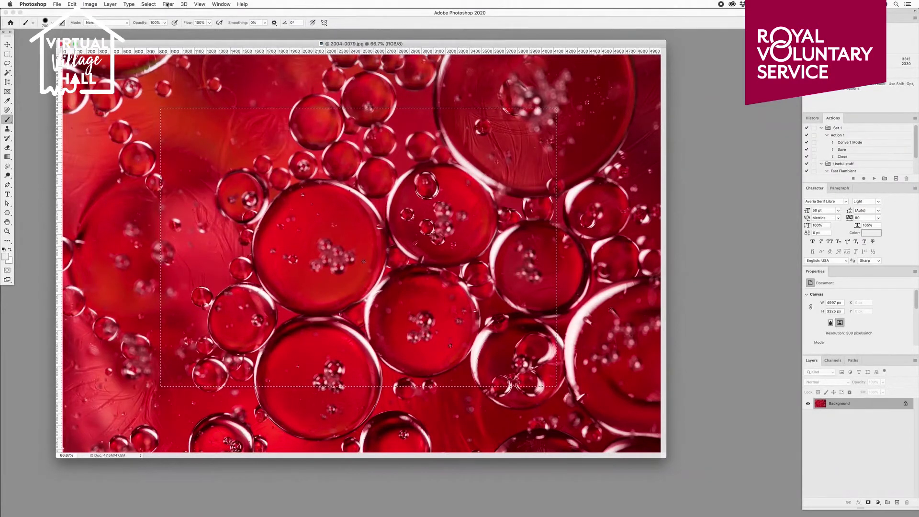
left_click(148, 4)
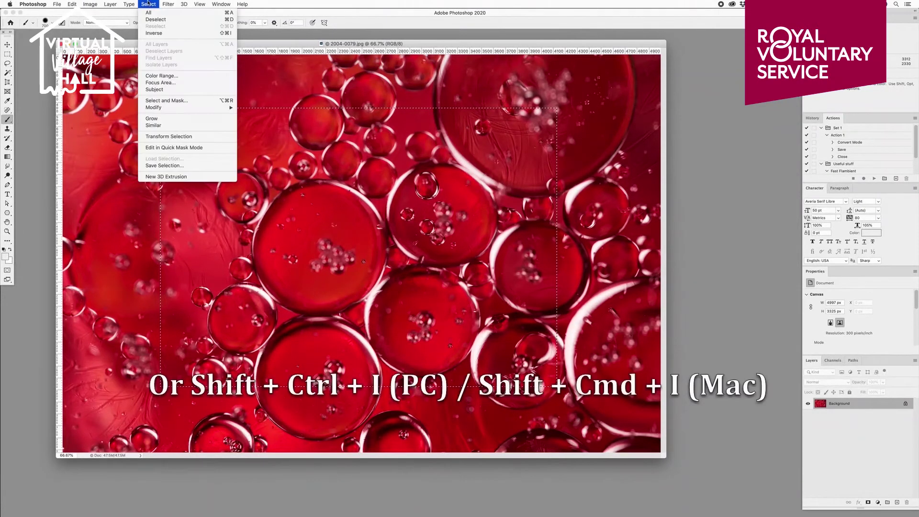
left_click(148, 33)
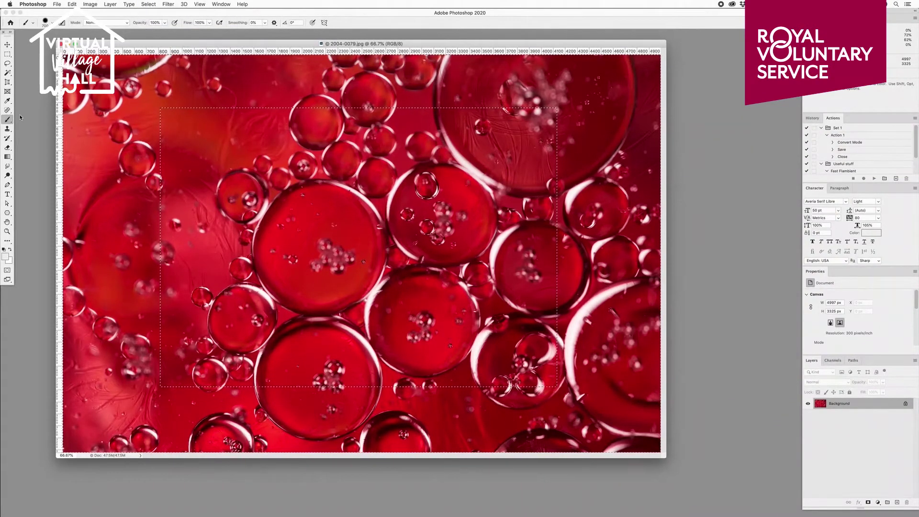
- Paint a light border around the central rectangle within the inverted selection, and undo the painting
mouse_move(136, 139)
left_mouse_down()
mouse_move(148, 126)
mouse_move(256, 139)
mouse_move(478, 93)
mouse_move(586, 112)
mouse_move(572, 402)
mouse_move(201, 424)
mouse_move(137, 344)
mouse_move(139, 215)
left_mouse_up()
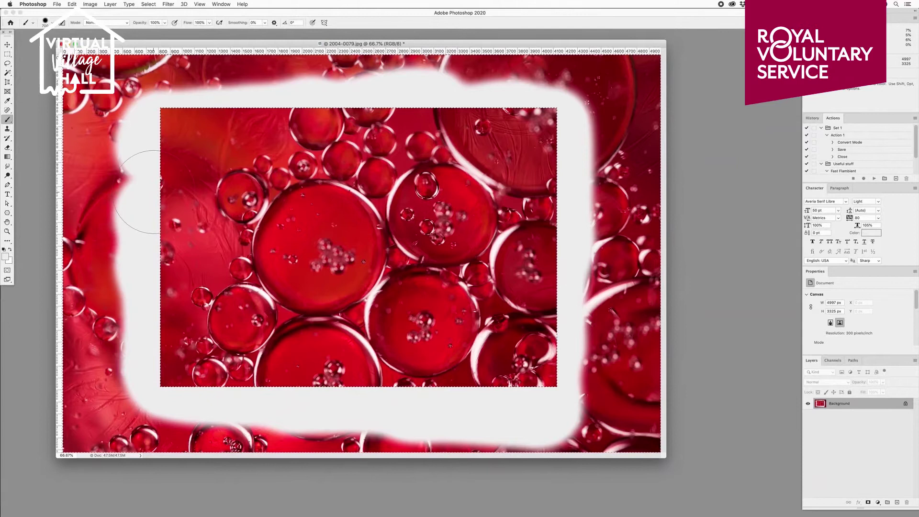
key("super+z")
- Clear the inverted selection and draw a new rectangular marquee over the upper-left area of the bubble photo
key("m")
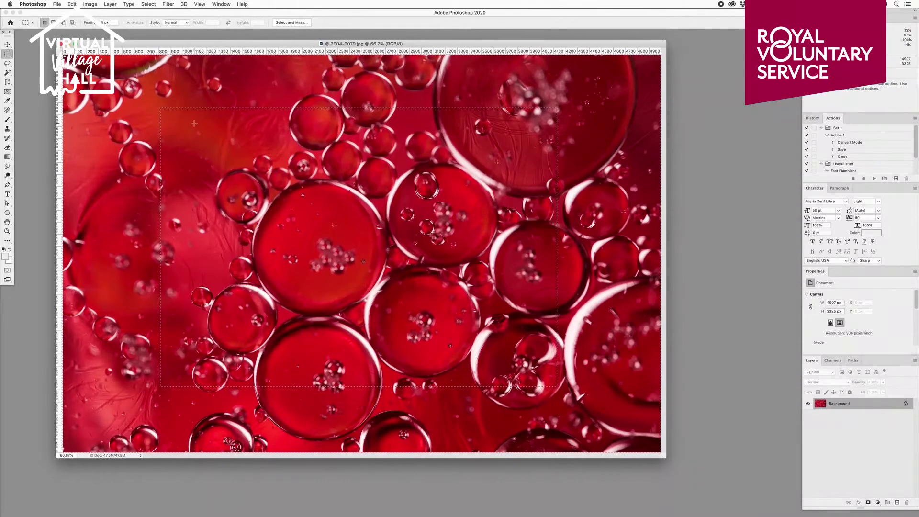
key("super+d")
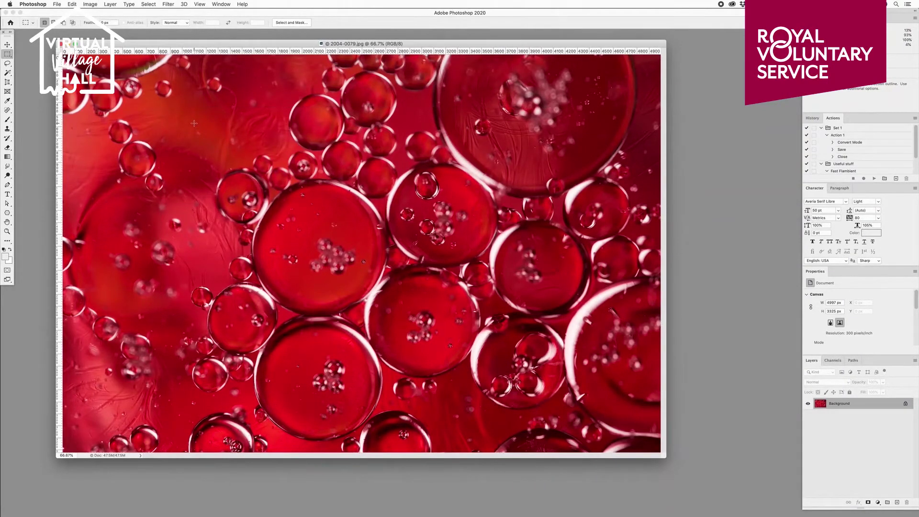
left_click_drag(357, 236, 364, 242)
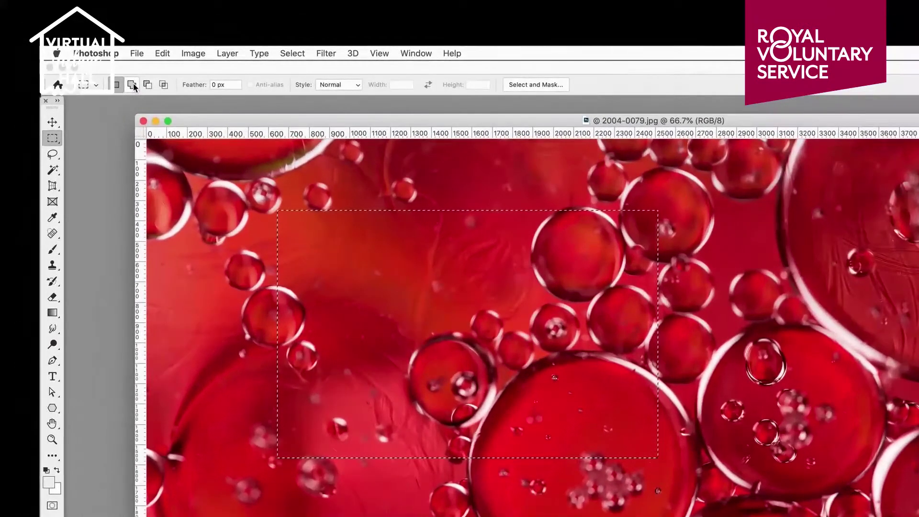
- Set the marquee to add to the selection and extend the rectangle with several overlapping rectangles
left_click(84, 46)
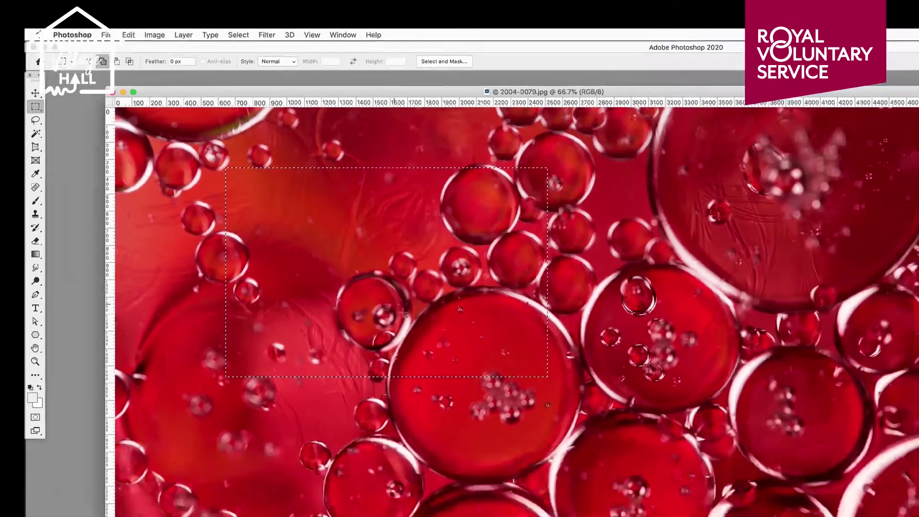
left_click_drag(394, 376, 505, 441)
left_click_drag(524, 236, 623, 287)
left_click_drag(414, 179, 468, 178)
left_click_drag(512, 272, 345, 220)
left_click_drag(197, 232, 220, 311)
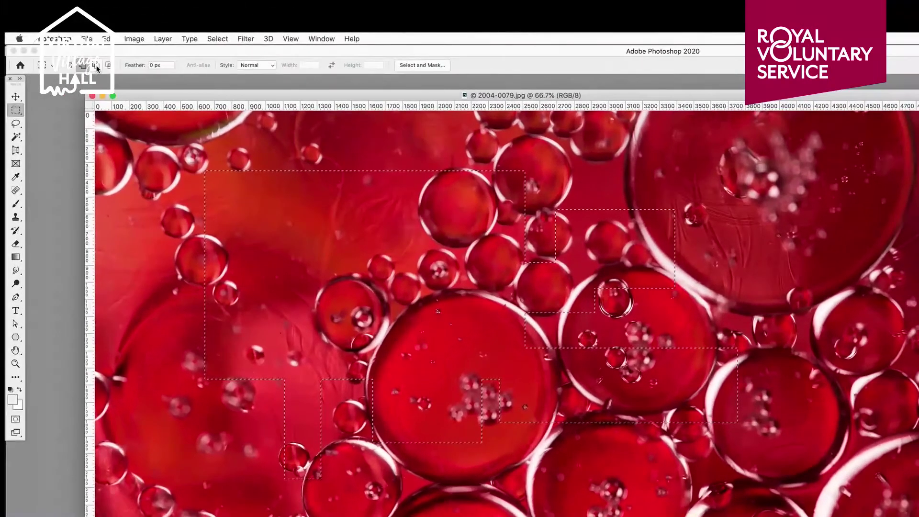
- Set the marquee to subtract from the selection and cut a rectangle out of the combined selection's lower-left part
left_click(97, 69)
left_click_drag(177, 509, 341, 345)
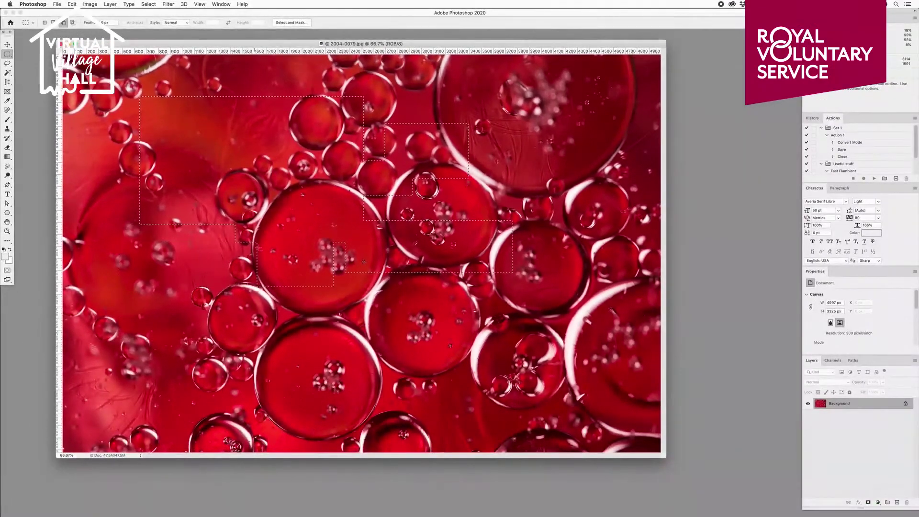
- Clear the combined selection and try drawing several practice rectangular marquees across the bubble photo
key("ctrl+d")
left_click_drag(122, 95, 582, 259)
left_click_drag(126, 288, 617, 405)
left_click_drag(226, 71, 625, 196)
left_click_drag(77, 134, 257, 379)
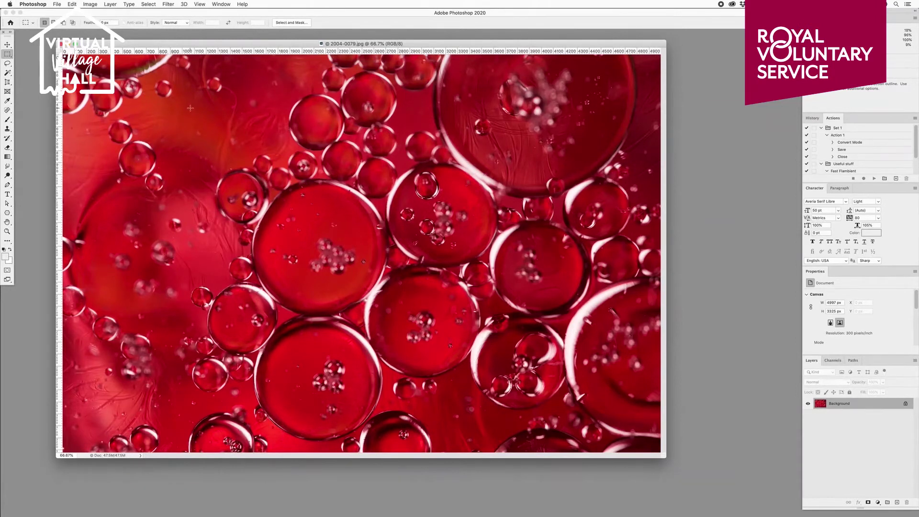
left_click_drag(190, 108, 576, 391)
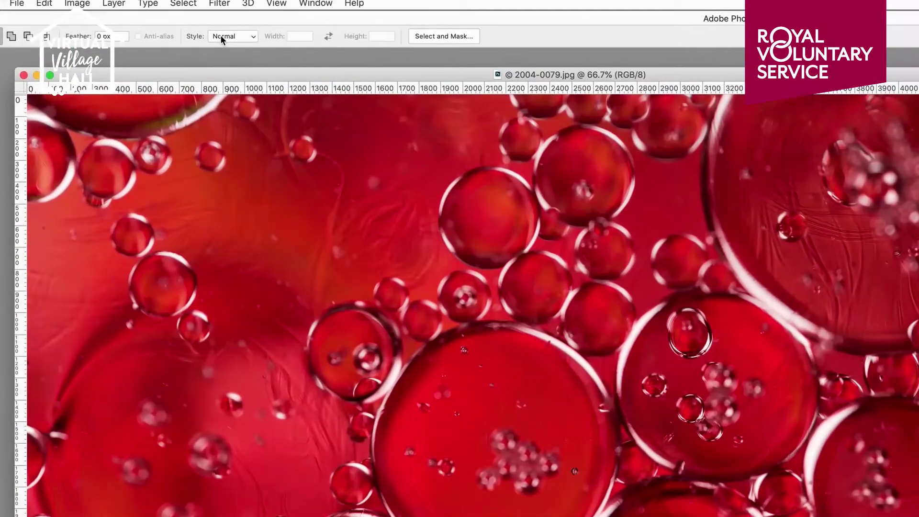
- Set the Rectangular Marquee tool's style to Fixed Ratio
left_click(222, 36)
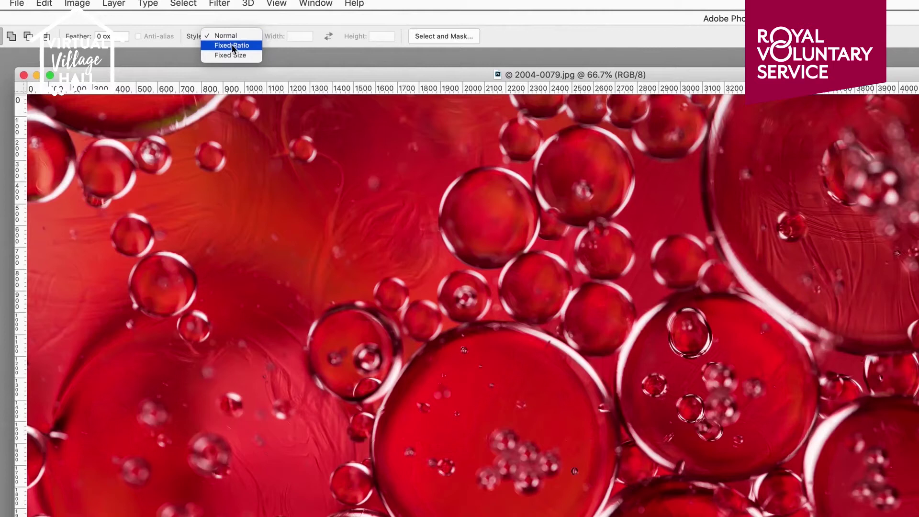
left_click(231, 45)
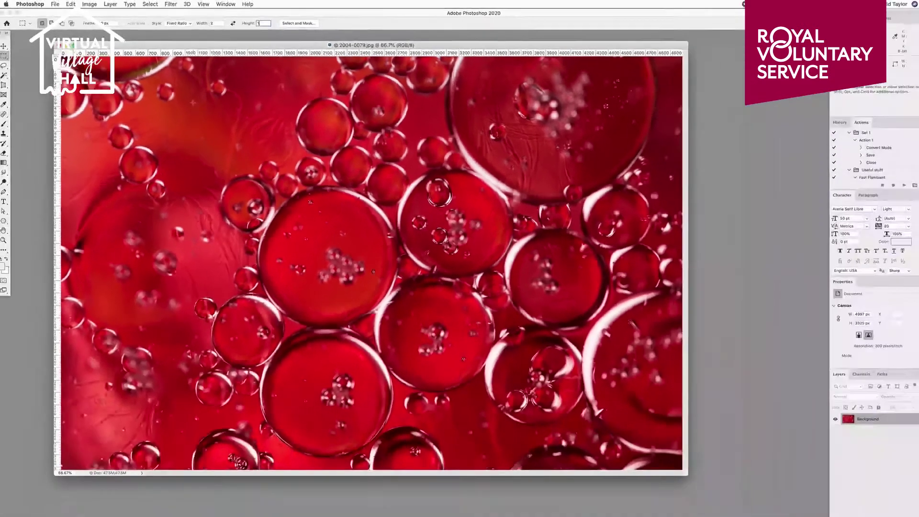
- Try drawing several rectangular marquees of different sizes across the bubble photo at a fixed 2:1 width-to-height ratio
left_click_drag(161, 233, 170, 238)
left_click_drag(140, 133, 392, 224)
left_click_drag(187, 255, 534, 410)
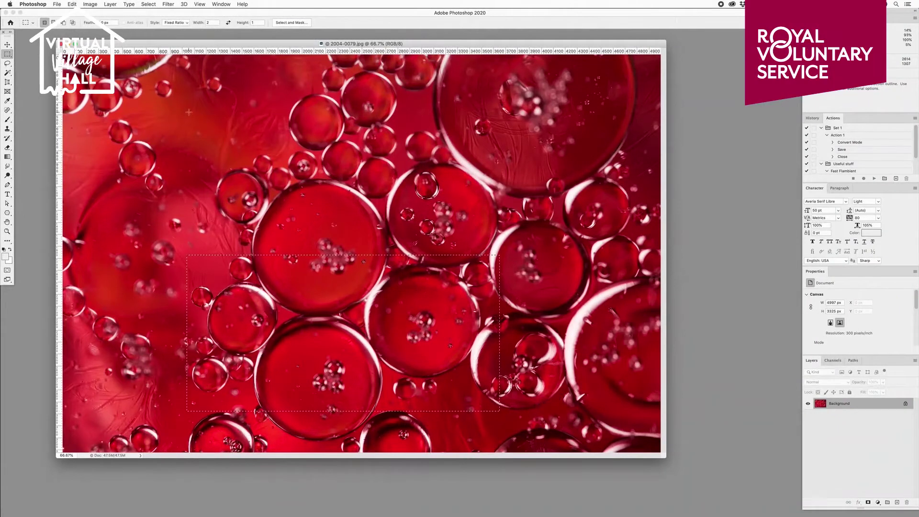
left_click_drag(189, 113, 450, 242)
left_click_drag(281, 257, 588, 347)
left_click_drag(340, 97, 601, 228)
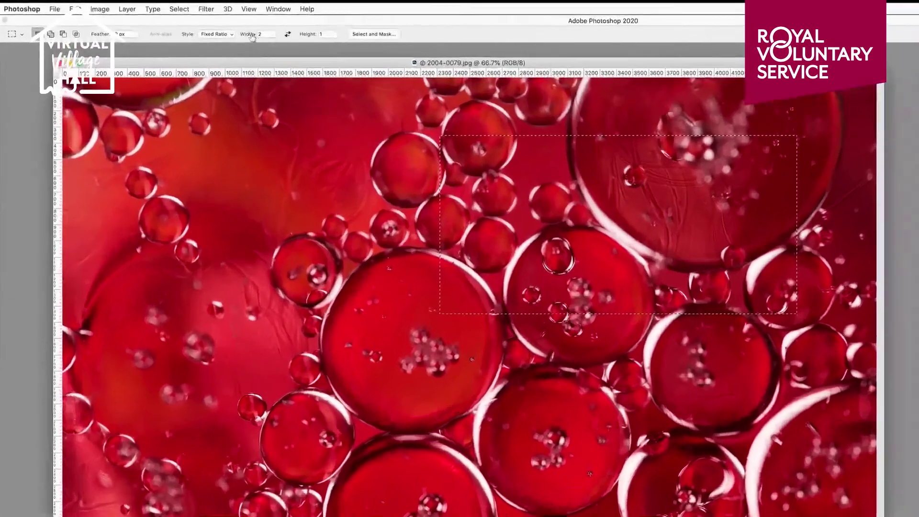
- Change the marquee style to Fixed Size with a width of 500 px and a height of 500 px
left_click(216, 34)
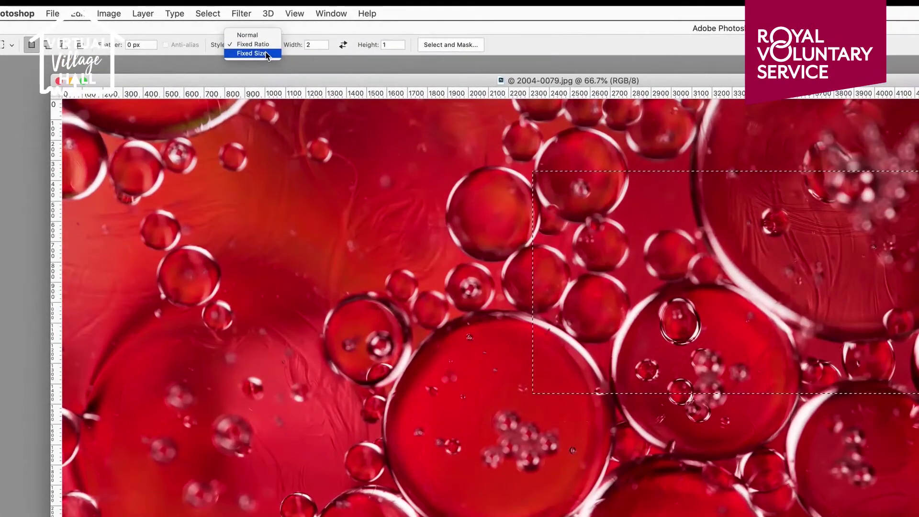
left_click(266, 53)
left_click(308, 46)
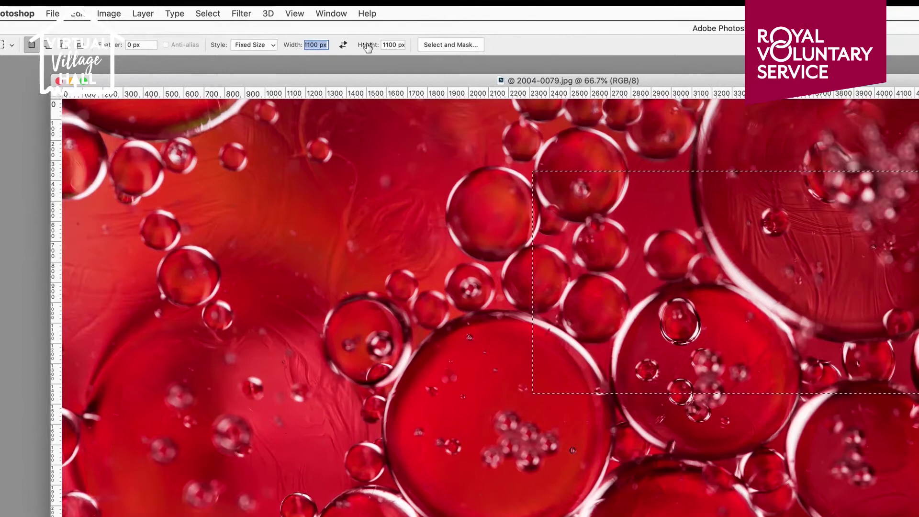
type("500")
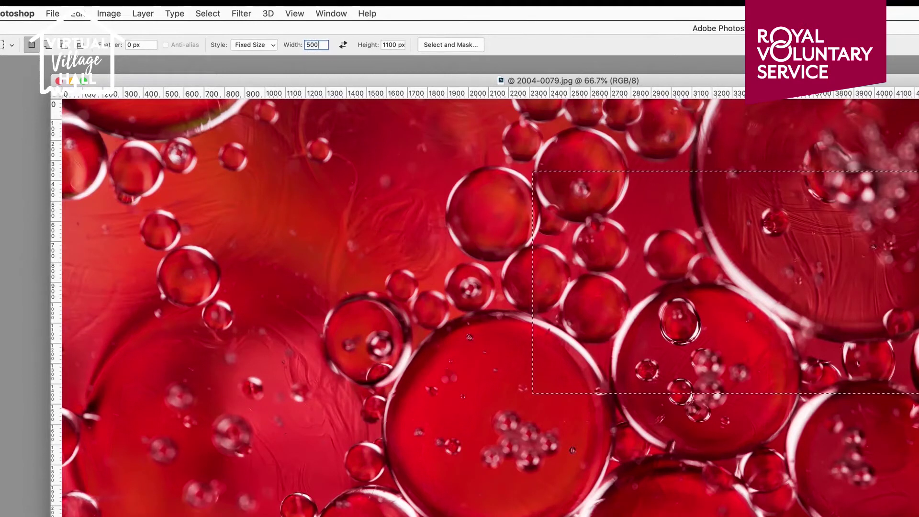
key("Tab")
type("500")
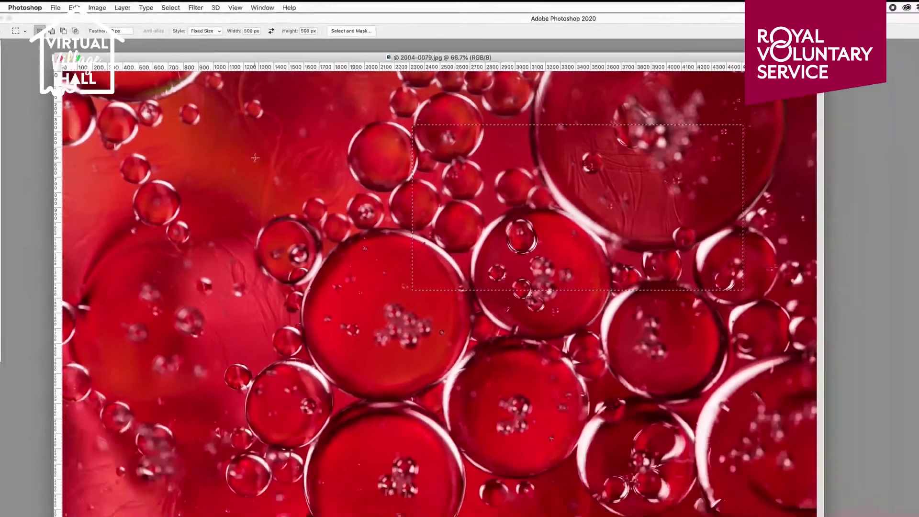
- Place the fixed 500 px square marquee at several different spots on the bubble photo
left_click(321, 214)
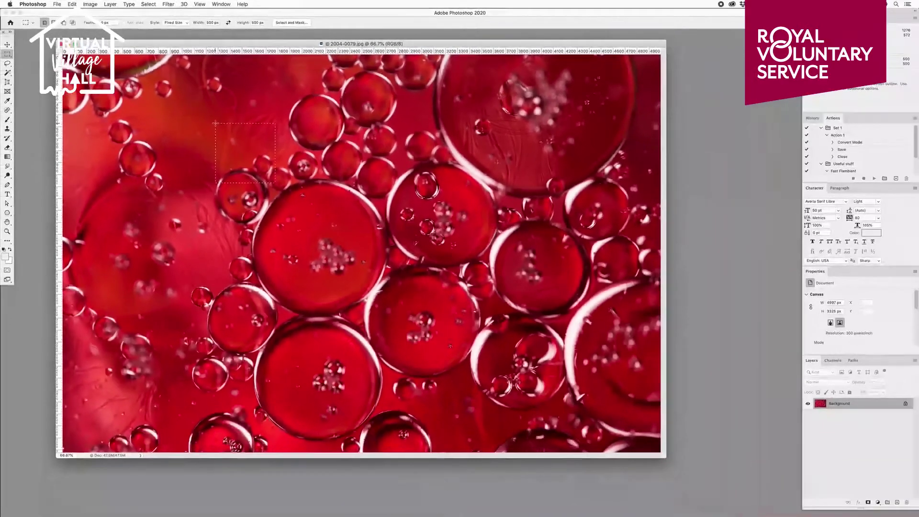
left_click(378, 186)
left_click(269, 243)
left_click(471, 118)
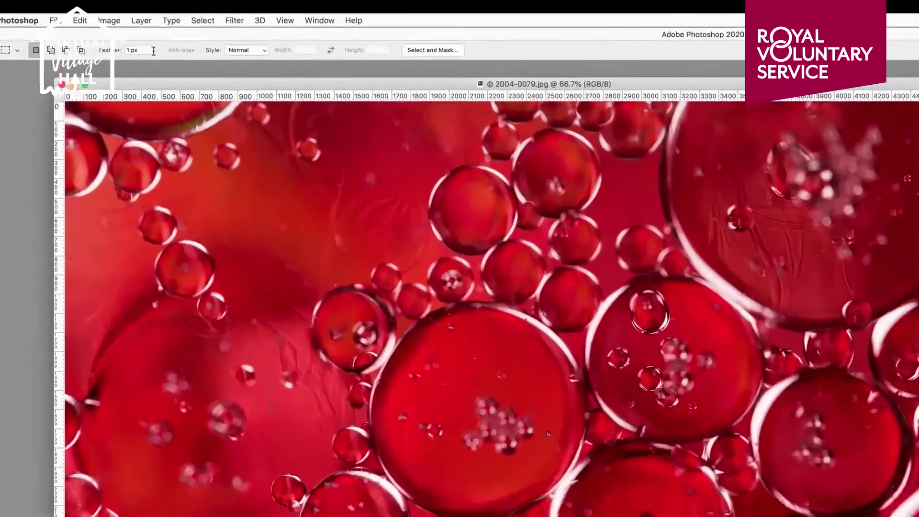
- Set the marquee's feather to 50 px and draw a large rectangular selection over the central bubbles
left_click(108, 22)
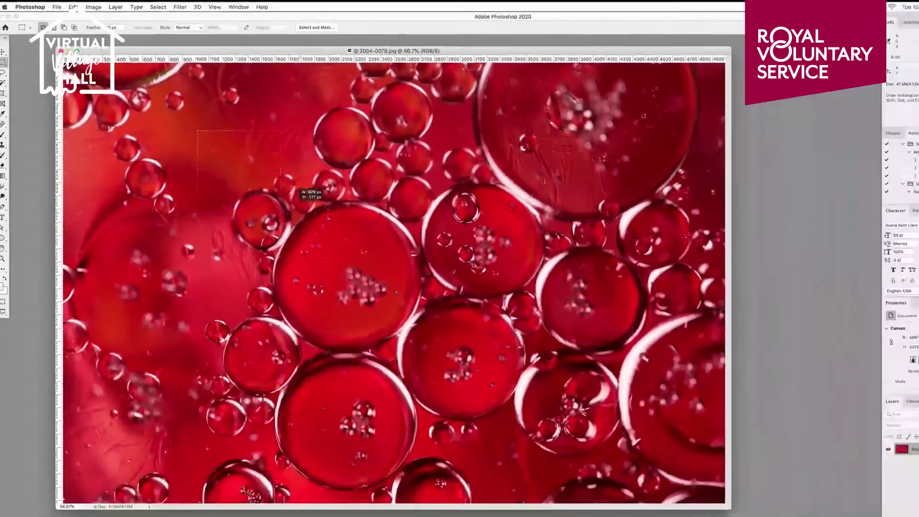
left_click_drag(289, 232, 918, 516)
left_click_drag(555, 357, 580, 376)
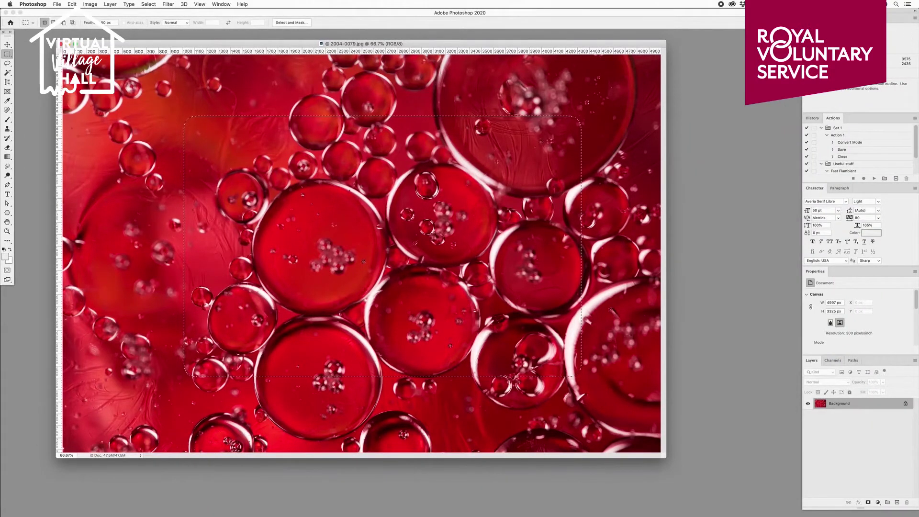
- Copy the feathered rectangular selection and paste it into a new 3575 × 2435 px document
left_click(72, 3)
left_click(77, 56)
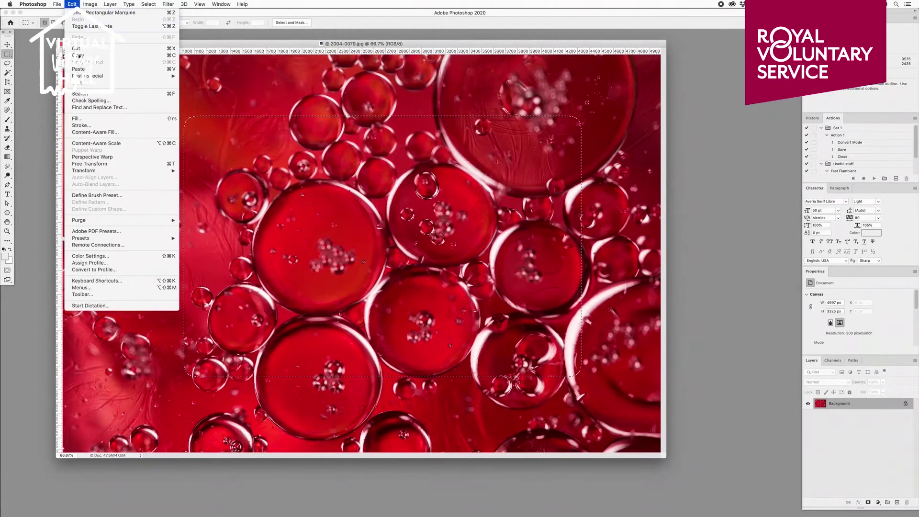
left_click(57, 4)
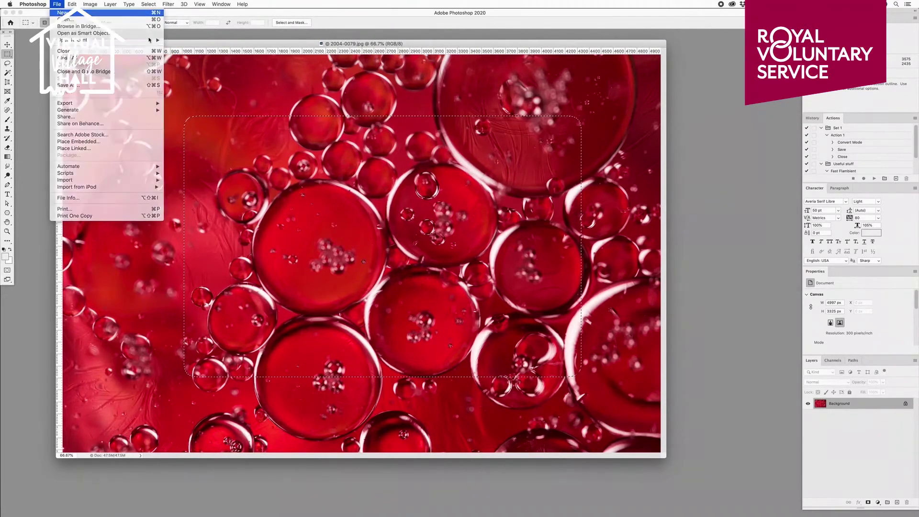
left_click(61, 13)
left_click(532, 196)
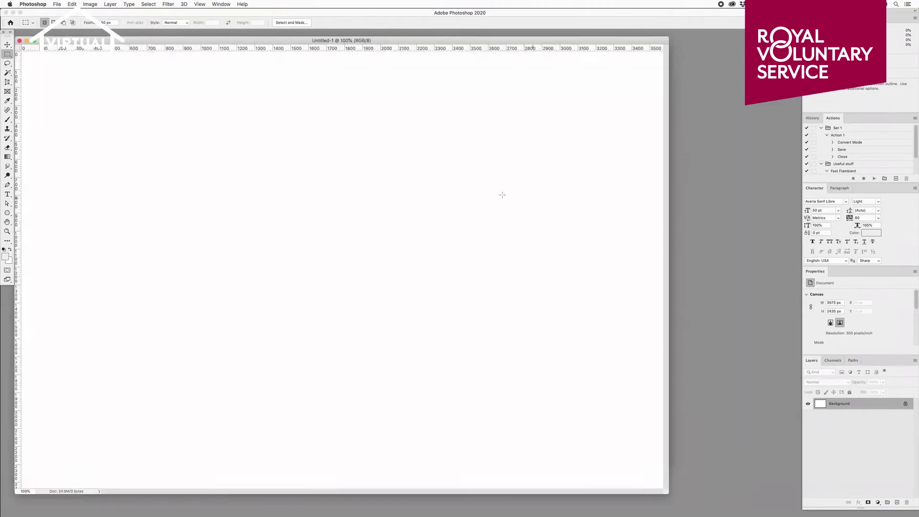
left_click(71, 4)
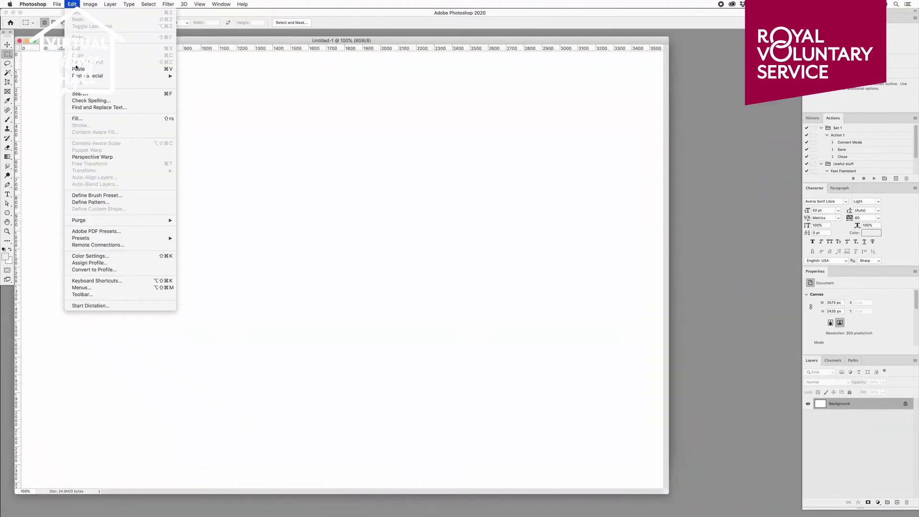
left_click(77, 69)
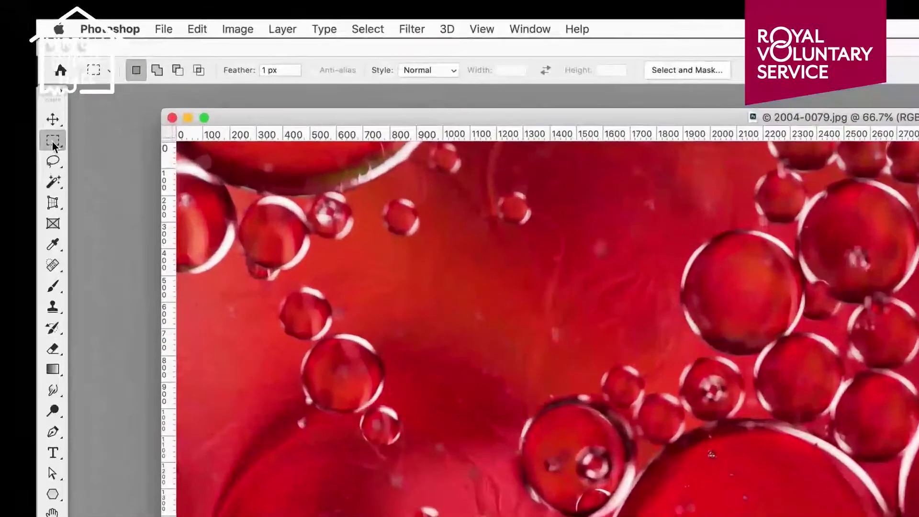
- Switch to the Elliptical Marquee tool and draw elliptical and circular practice selections over the bubbles
left_click(7, 54)
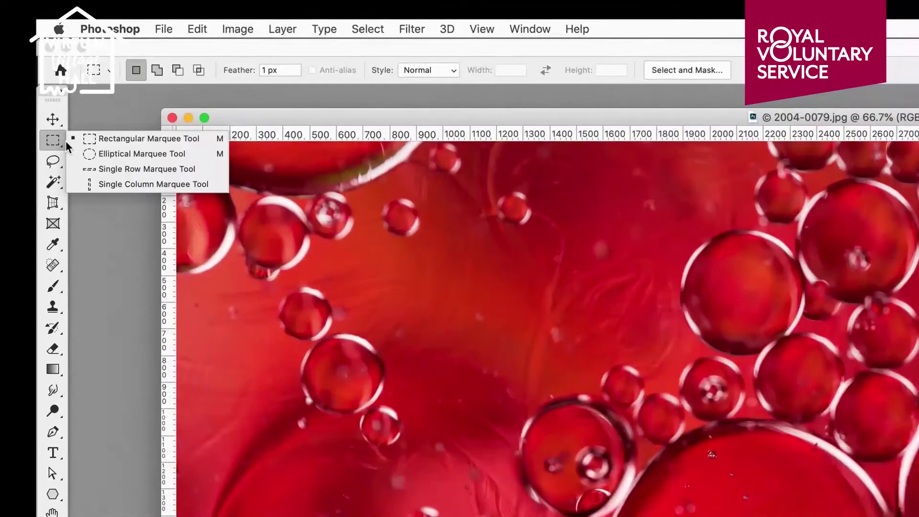
left_click(89, 153)
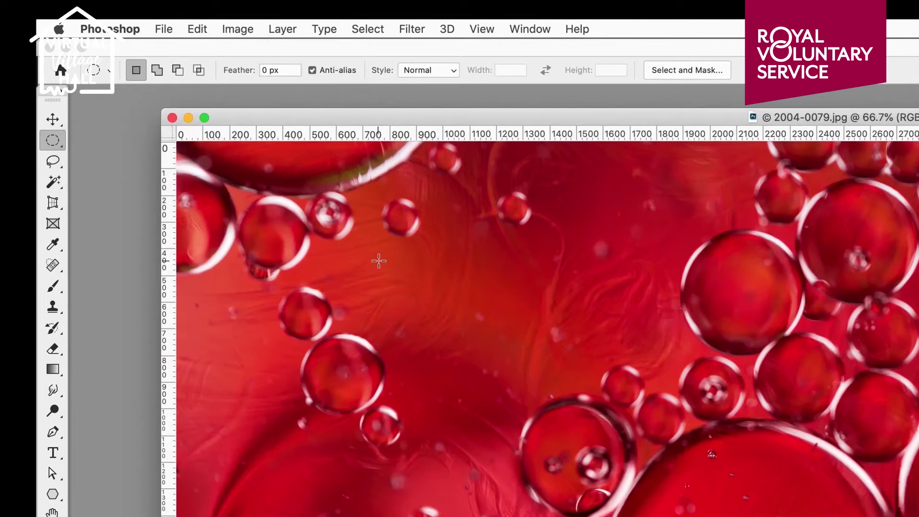
left_click_drag(374, 253, 794, 516)
left_click_drag(568, 433, 573, 437)
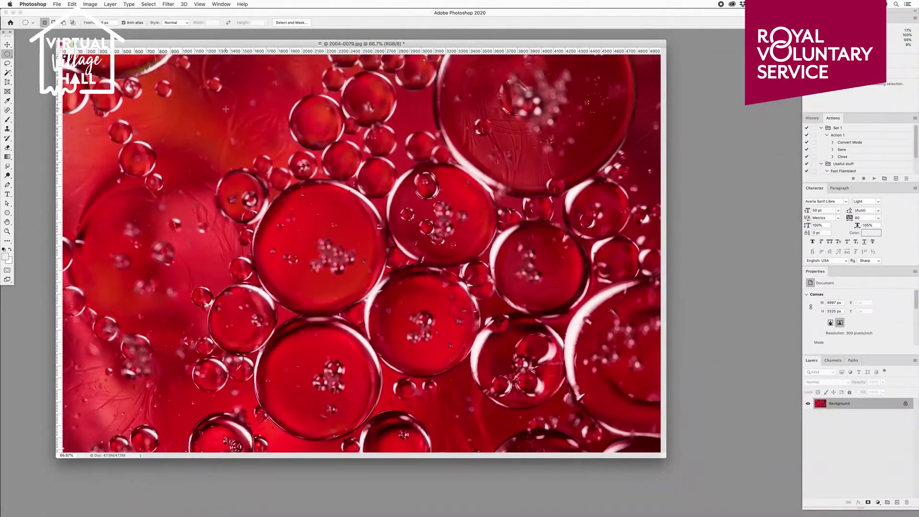
left_click_drag(239, 121, 478, 376)
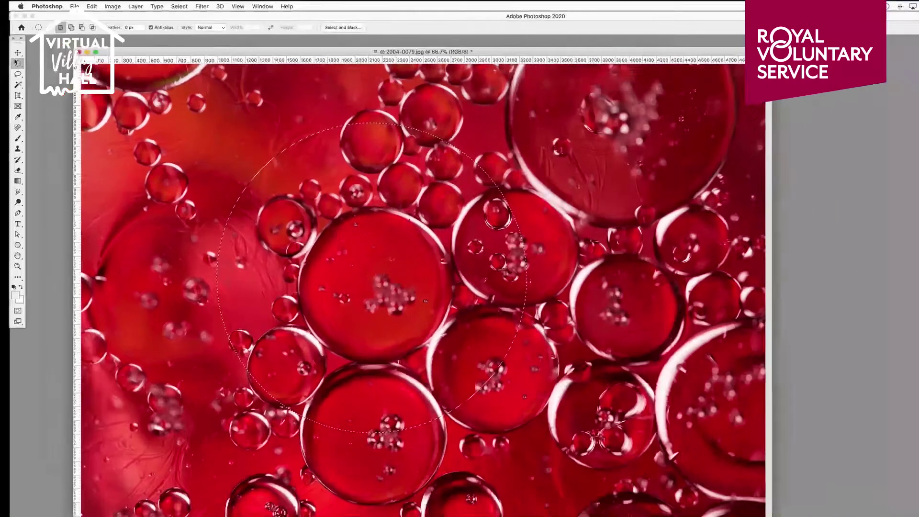
- Place single-row selections across the photo with the Single Row Marquee tool, and switch to the Single Column Marquee tool
right_click(7, 54)
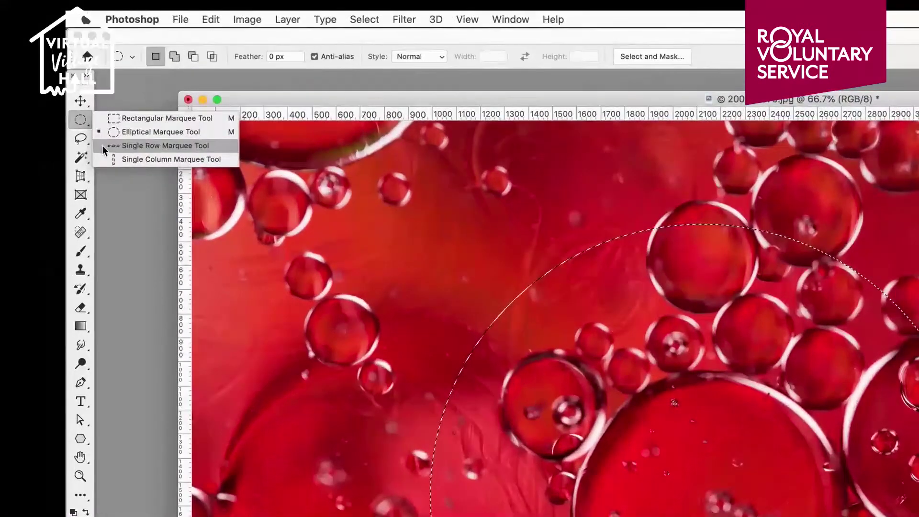
left_click(36, 67)
left_click(297, 182)
left_click(403, 282)
left_click(425, 372)
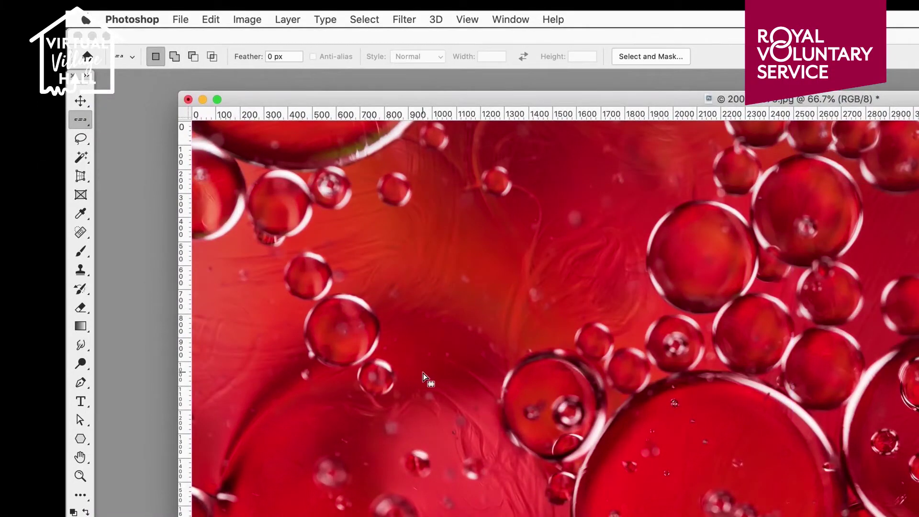
left_click(327, 359)
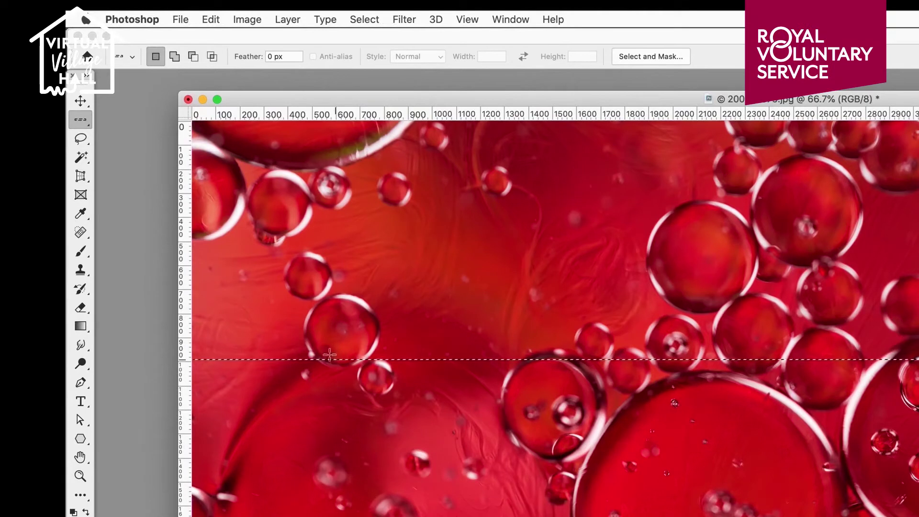
right_click(79, 119)
left_click(144, 159)
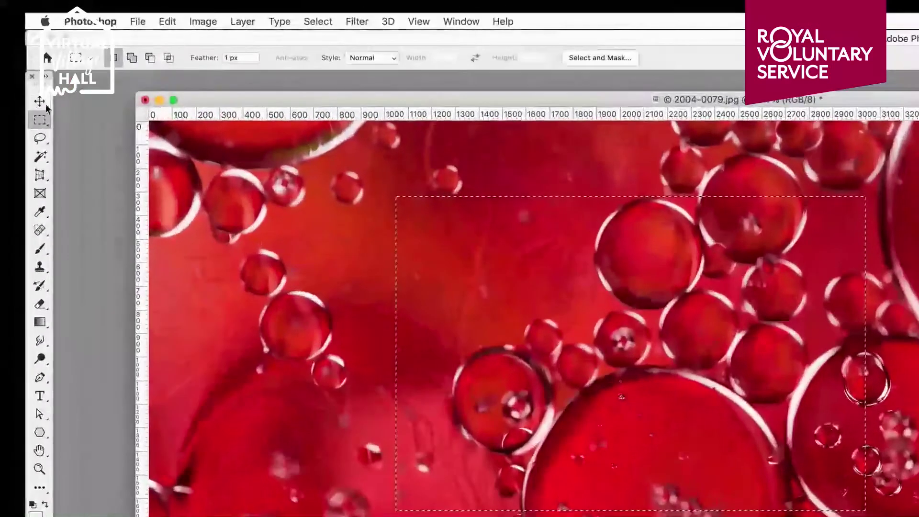
- Move the pixels inside the rectangular selection down toward the right with the Move tool
left_click(40, 101)
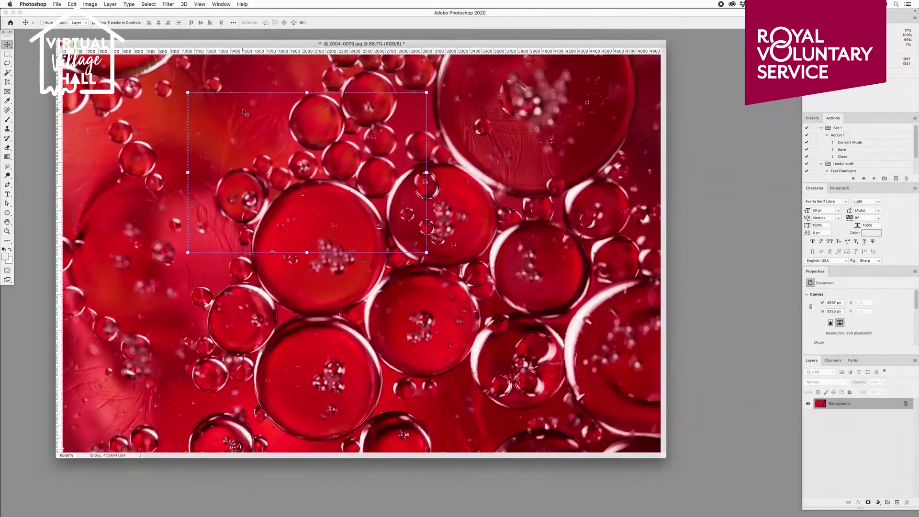
mouse_move(243, 112)
left_mouse_down()
mouse_move(173, 208)
mouse_move(168, 247)
mouse_move(394, 288)
mouse_move(426, 282)
mouse_move(458, 216)
mouse_move(392, 206)
left_mouse_up()
- Undo the move of the rectangle's pixels and draw a winding freehand selection around the bubbles with the Lasso tool
left_click(7, 64)
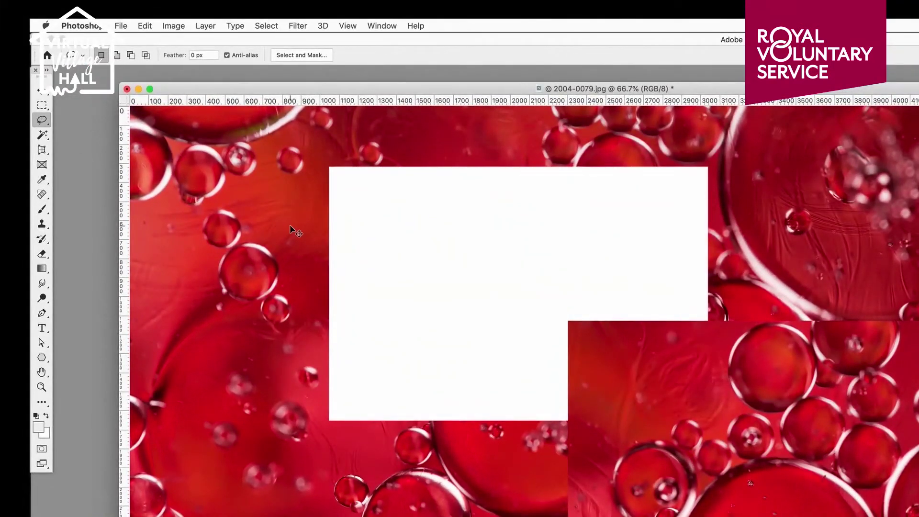
key("super+z")
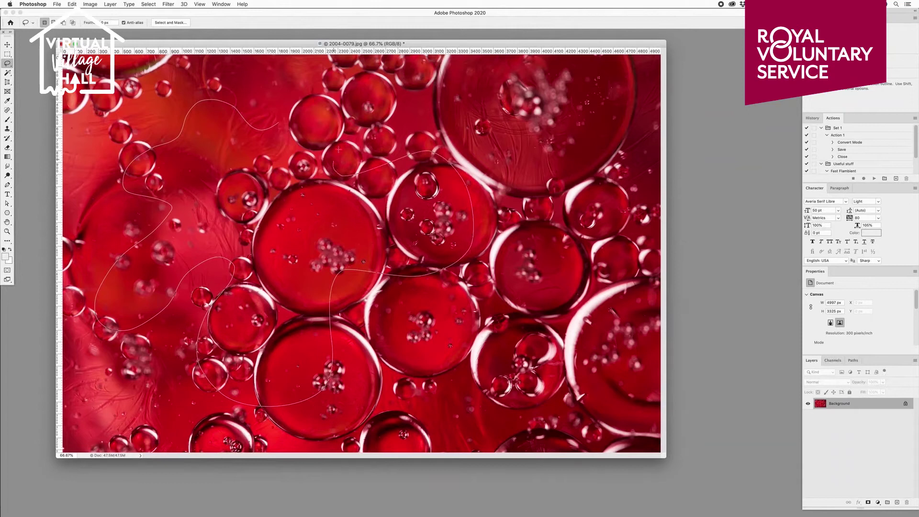
left_click_drag(341, 98, 321, 96)
- Copy the freehand lasso selection and paste it into a new 3166 × 2597 px document
left_click(67, 4)
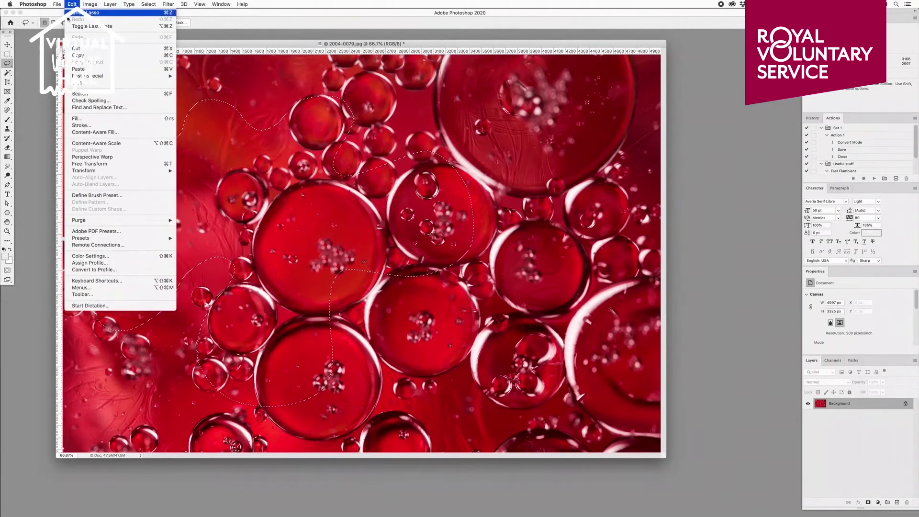
left_click(66, 4)
left_click(56, 4)
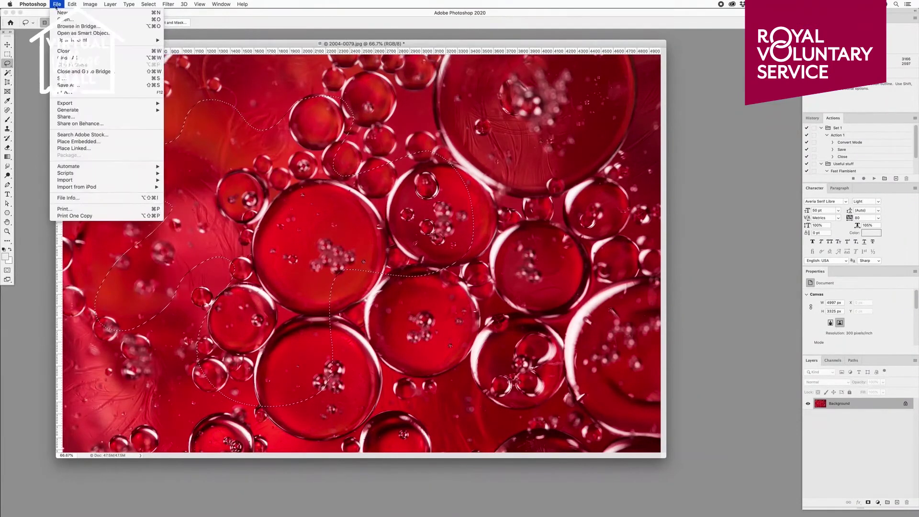
left_click(60, 13)
left_click(533, 197)
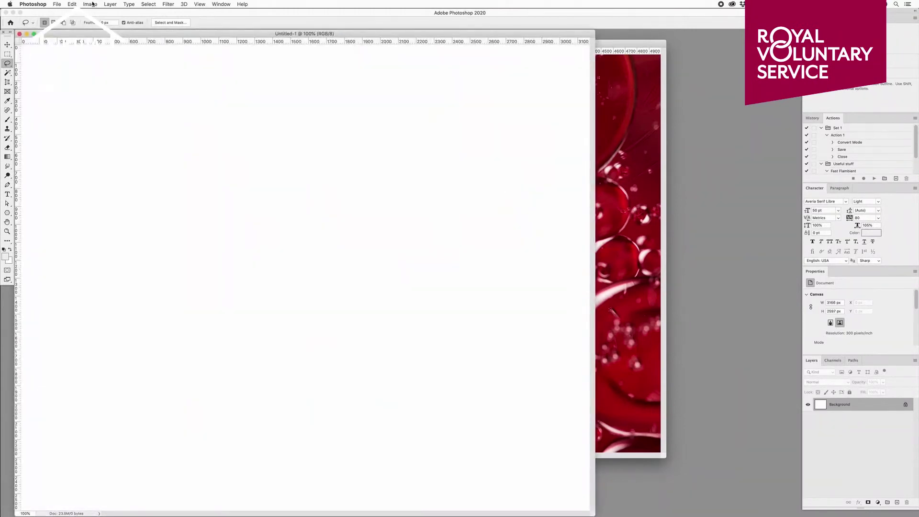
left_click(73, 4)
left_click(78, 68)
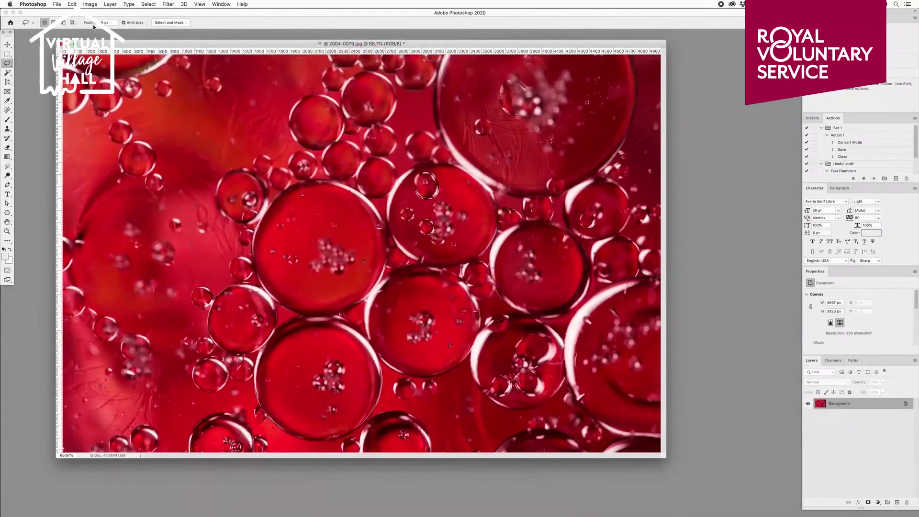
- Set the Lasso tool's feather to 50 px and draw another large freehand selection across the bubble photo
left_click(110, 23)
type("5")
mouse_move(258, 134)
left_mouse_down()
mouse_move(185, 108)
mouse_move(150, 140)
mouse_move(155, 178)
mouse_move(125, 253)
mouse_move(151, 310)
mouse_move(234, 314)
mouse_move(264, 335)
mouse_move(292, 380)
mouse_move(367, 394)
mouse_move(413, 354)
mouse_move(471, 337)
mouse_move(517, 345)
mouse_move(569, 306)
mouse_move(572, 184)
mouse_move(492, 97)
mouse_move(444, 95)
mouse_move(359, 125)
mouse_move(305, 94)
mouse_move(259, 133)
left_mouse_up()
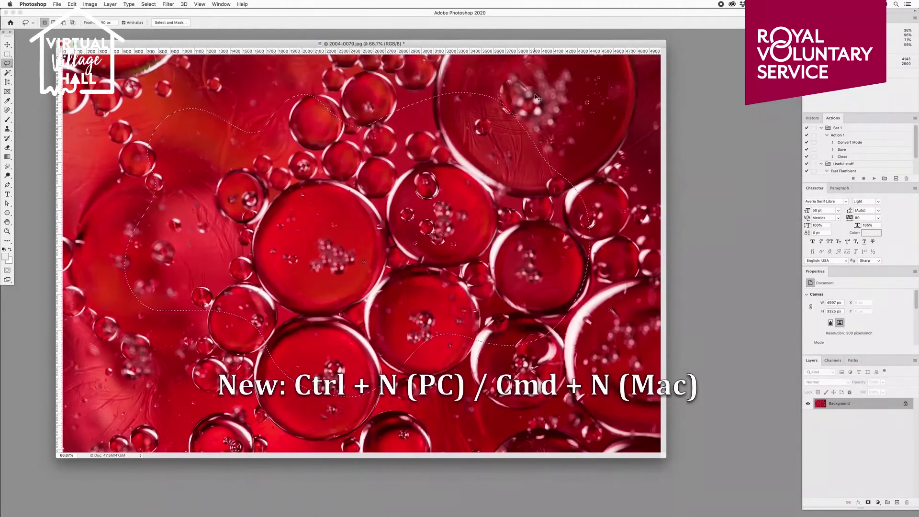
- Create a new 4143 × 2800 px document from the clipboard size and paste the feathered lasso selection into it
key("super+n")
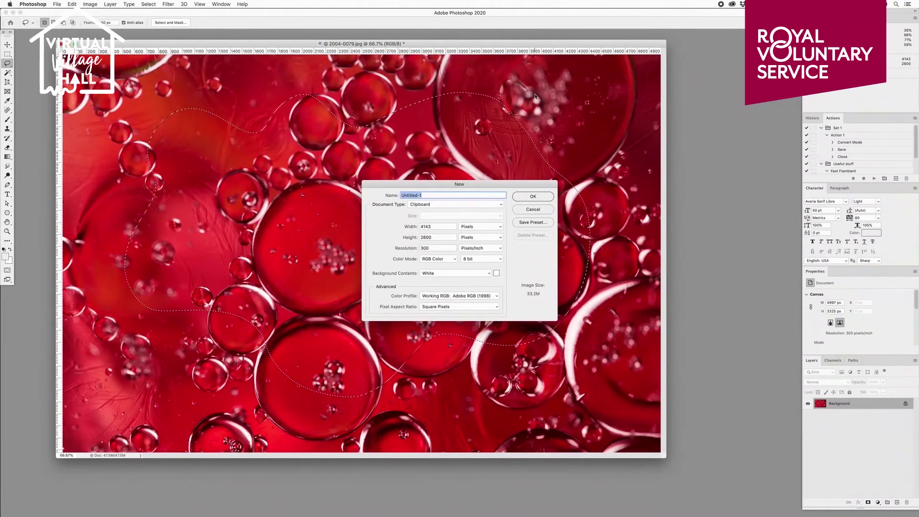
key("Return")
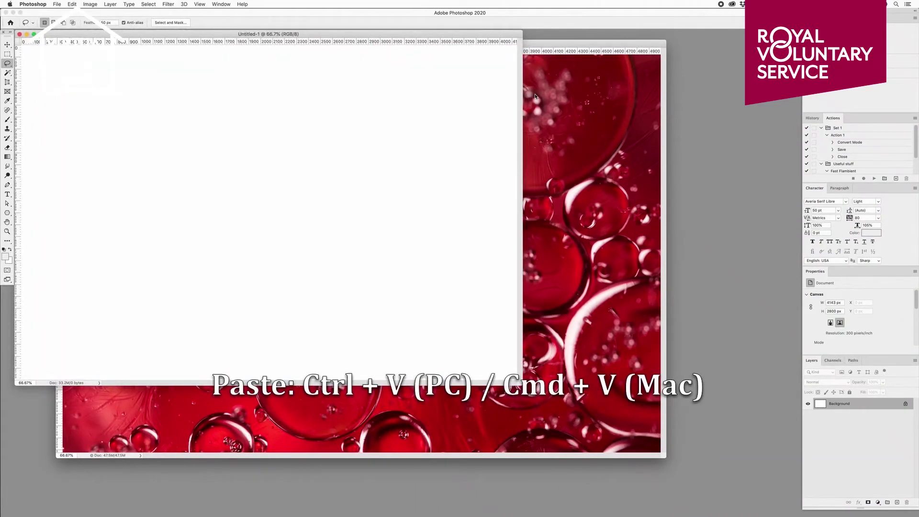
key("super+v")
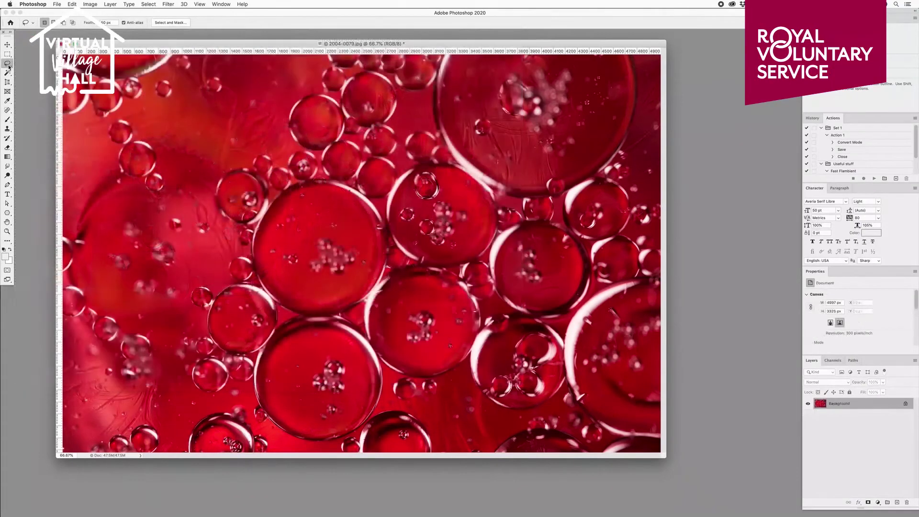
- Outline a large many-cornered area across the bubble photo with the Polygonal Lasso tool, then clear the selection
right_click(8, 67)
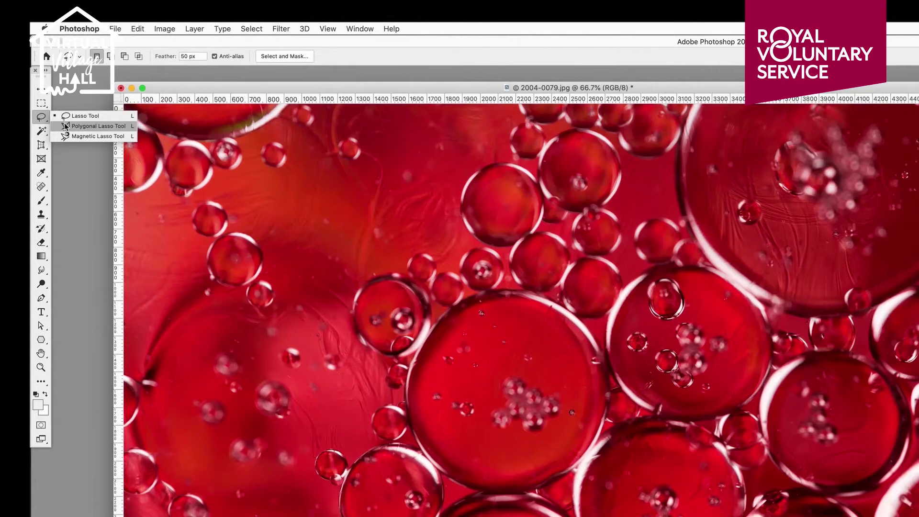
left_click(66, 126)
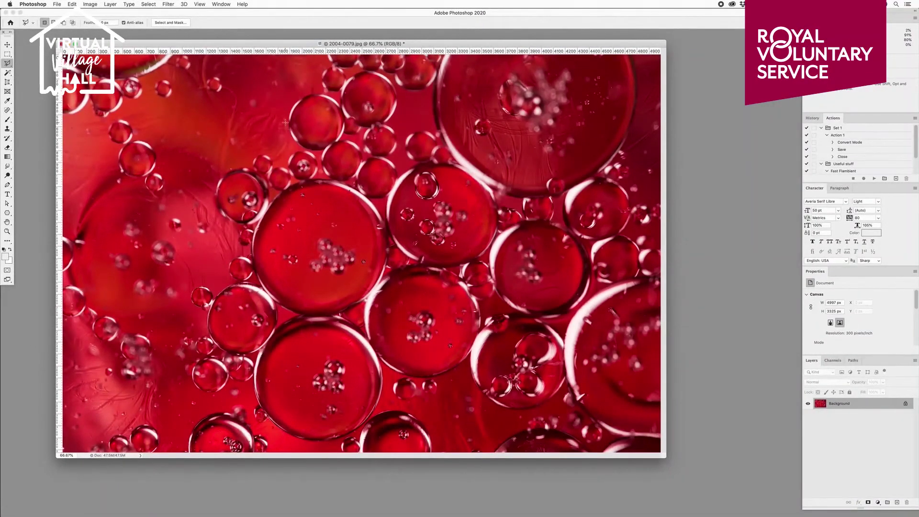
left_click(285, 123)
left_click(228, 115)
left_click(216, 129)
left_click(173, 113)
left_click(150, 149)
left_click(103, 170)
left_click(109, 207)
left_click(130, 213)
left_click(115, 249)
left_click(169, 280)
left_click(182, 259)
left_click(197, 272)
left_click(164, 302)
left_click(201, 362)
left_click(269, 355)
left_click(289, 381)
left_click(355, 395)
left_click(401, 372)
left_click(457, 395)
left_click(469, 416)
left_click(586, 388)
left_click(548, 290)
left_click(471, 251)
left_click(550, 118)
left_click(518, 94)
left_click(445, 81)
left_click(442, 137)
left_click(365, 134)
left_click(359, 83)
left_click(278, 79)
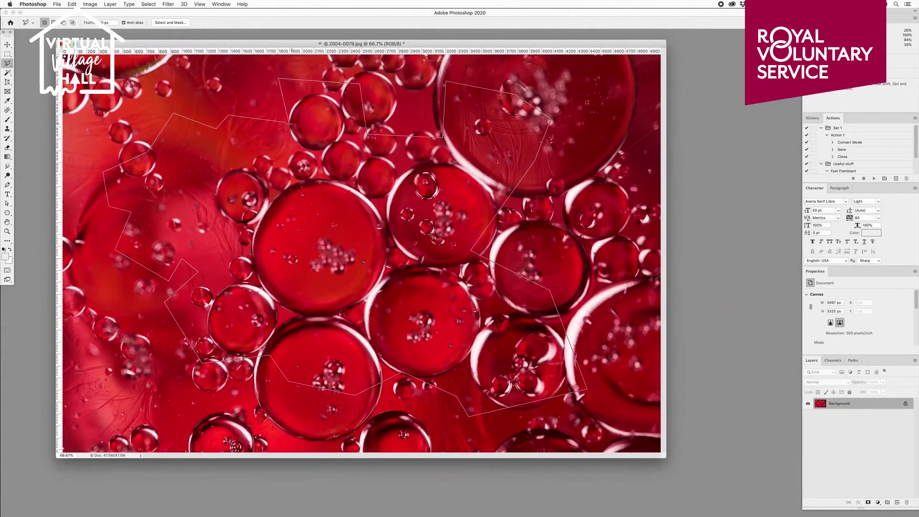
left_click(287, 125)
key("super+d")
- Select the large central bubble by tracing around its edge with the Magnetic Lasso tool
right_click(7, 63)
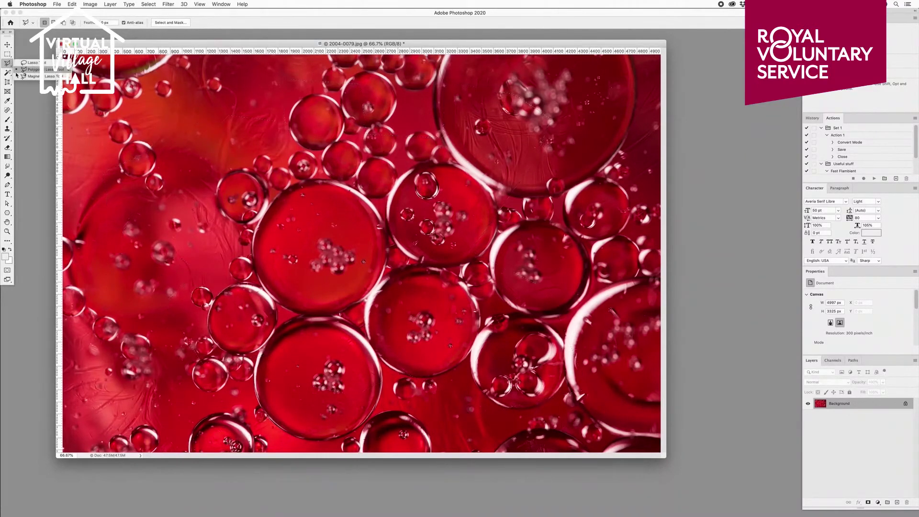
left_click(17, 76)
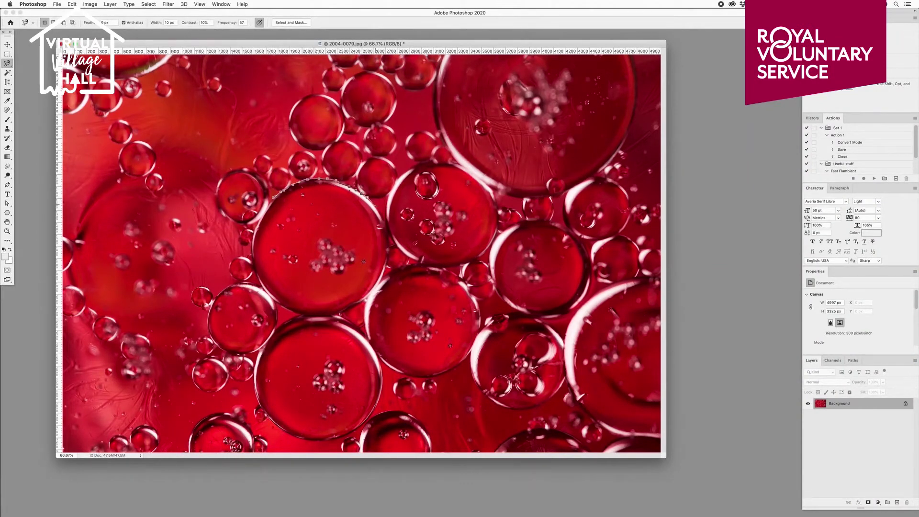
mouse_move(382, 221)
left_mouse_down()
mouse_move(388, 252)
mouse_move(374, 293)
mouse_move(338, 317)
left_mouse_up()
mouse_move(321, 315)
left_mouse_down()
mouse_move(297, 314)
mouse_move(271, 297)
left_mouse_up()
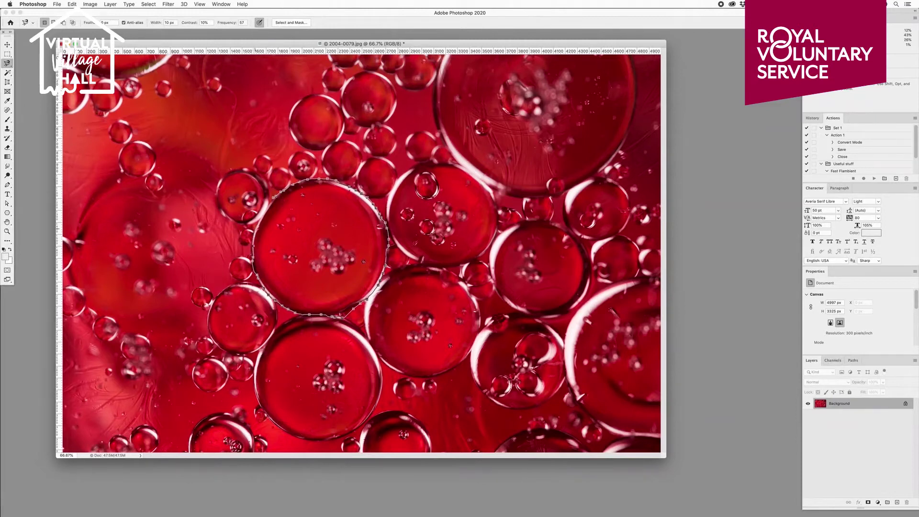
left_click_drag(257, 223, 266, 209)
left_click(275, 202)
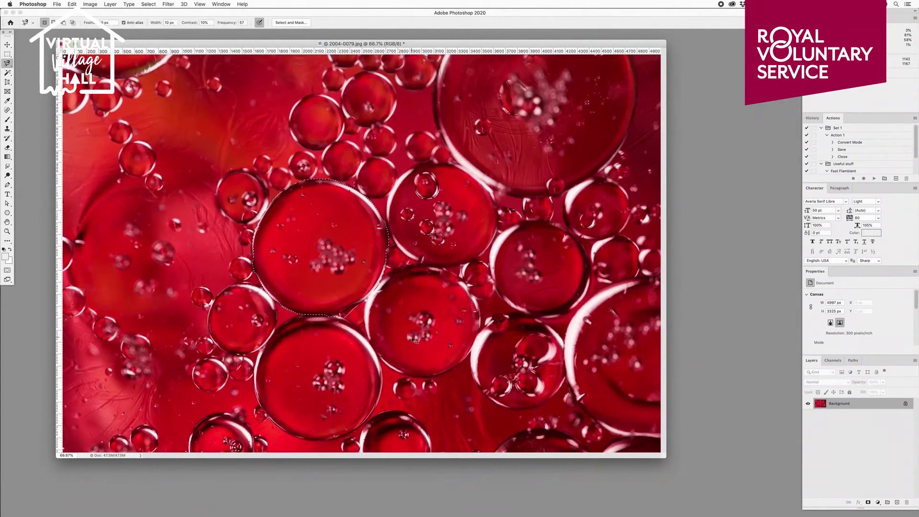
- Copy the selected bubble, paste it into a new 1142 × 1167 px document and close that document
key("super+c")
key("super+n")
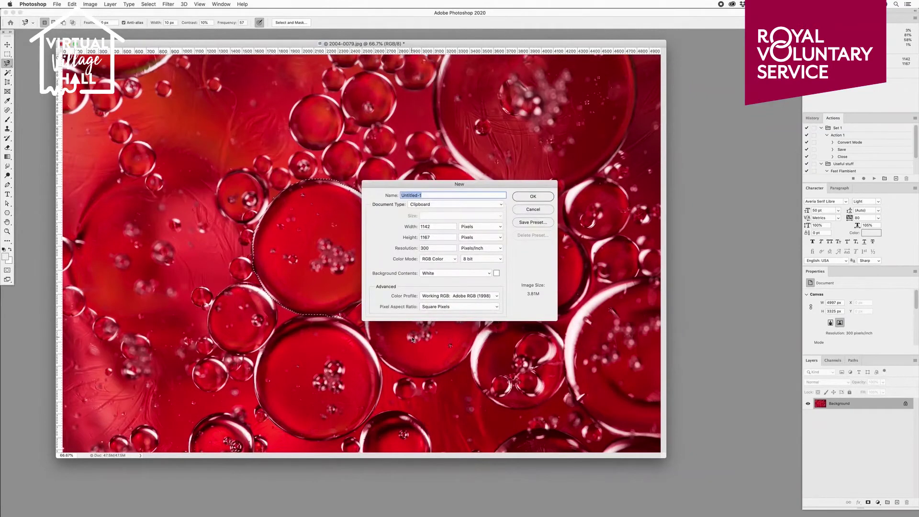
key("Return")
key("super+v")
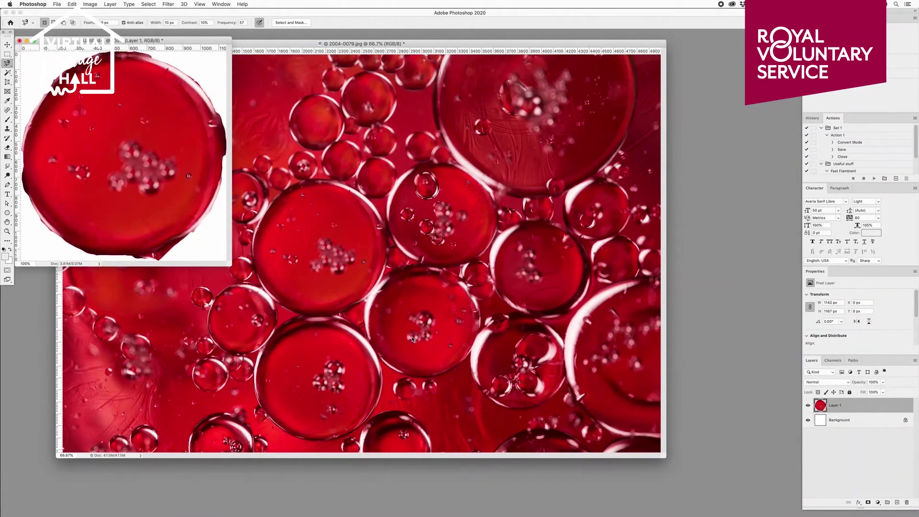
left_click(20, 41)
left_click(435, 167)
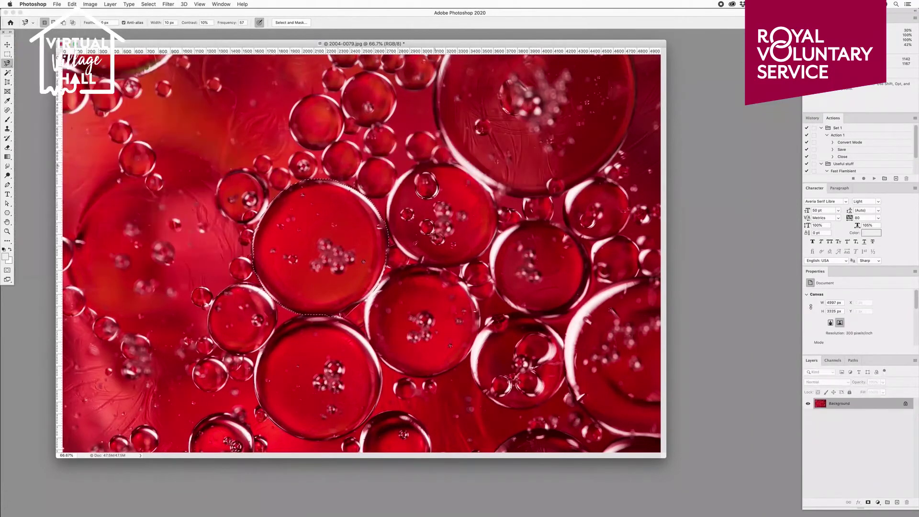
- Place a copy of the selected bubble over the neighbouring bubbles with the Move tool and clear the selection
key("v")
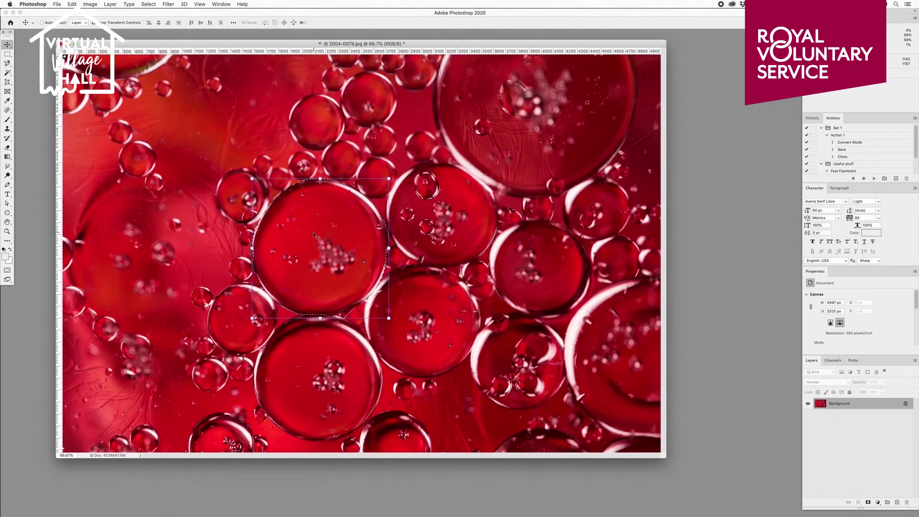
left_click_drag(313, 234, 412, 280)
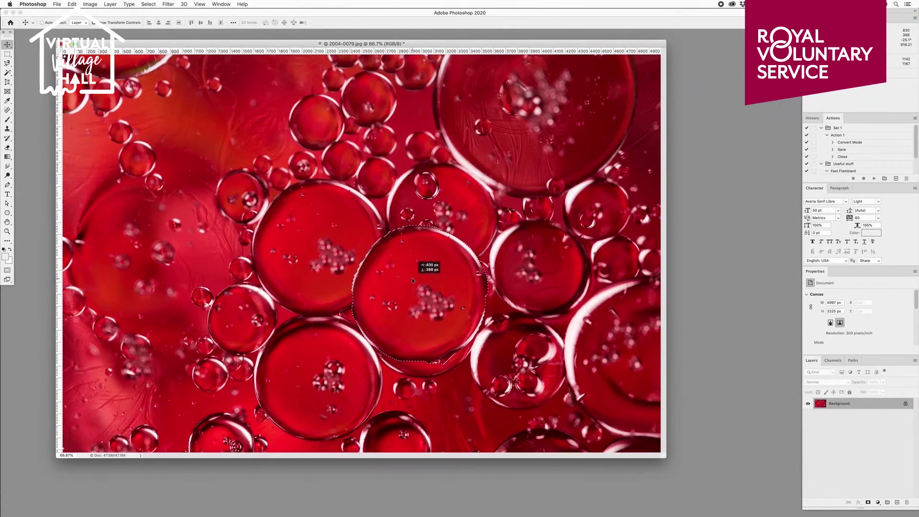
left_click_drag(413, 280, 441, 140)
key("ctrl+d")
key("m")
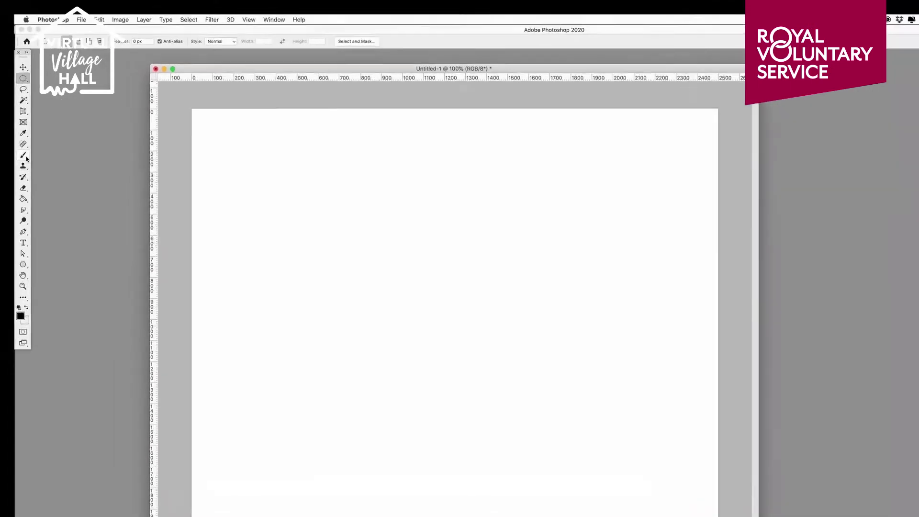
- Paint a winding black stroke across the blank canvas with the Brush tool at 200 px
left_click(8, 119)
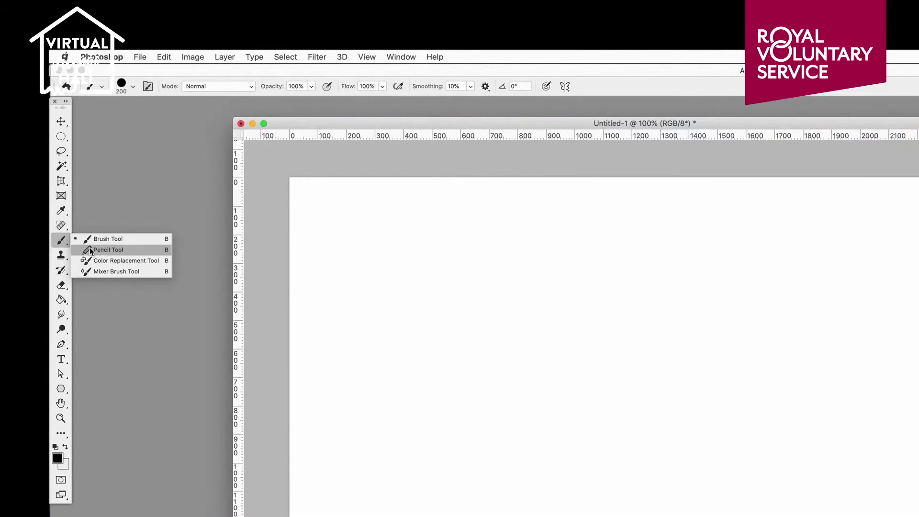
left_click(94, 237)
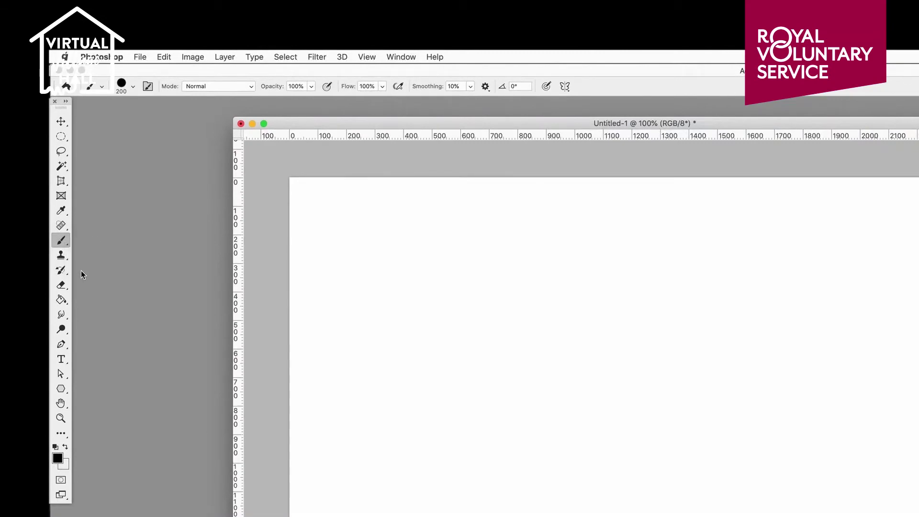
left_click(63, 287)
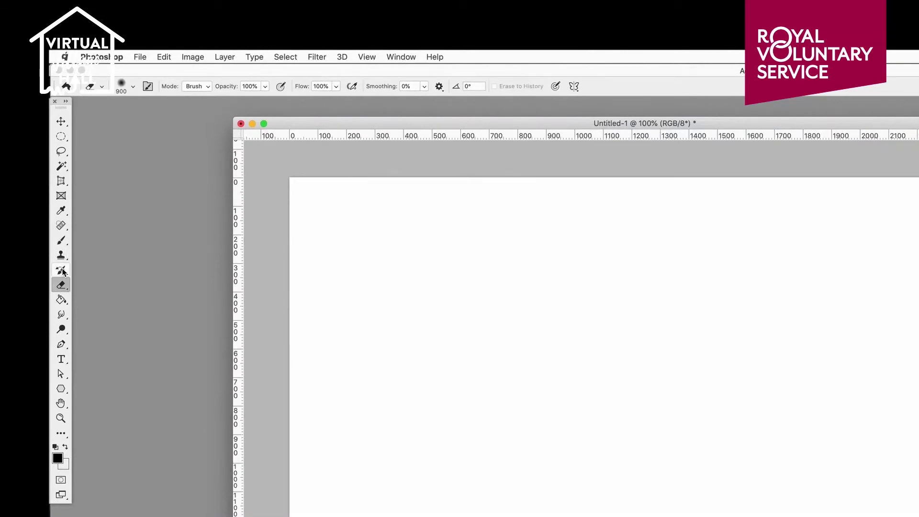
left_click(61, 243)
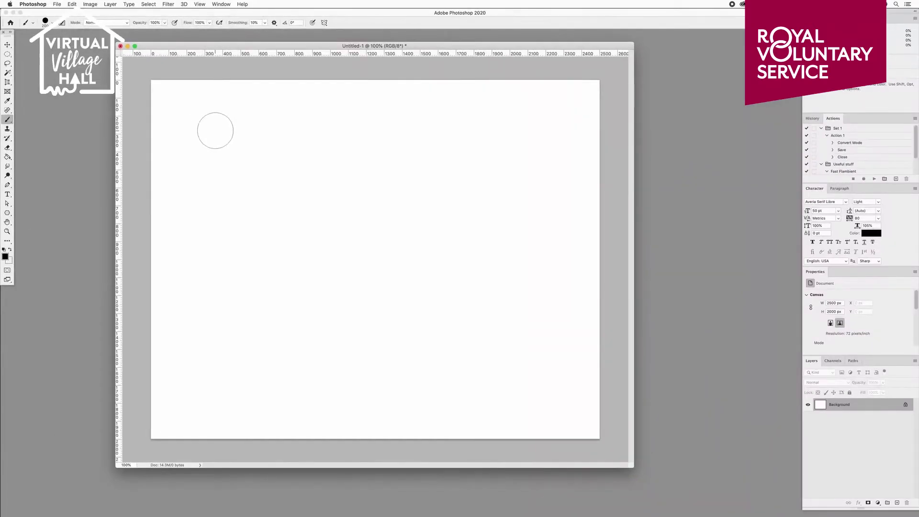
mouse_move(241, 151)
left_mouse_down()
mouse_move(233, 187)
mouse_move(243, 215)
mouse_move(276, 211)
left_mouse_up()
mouse_move(249, 184)
left_mouse_down()
mouse_move(242, 233)
mouse_move(275, 236)
mouse_move(258, 268)
mouse_move(306, 292)
mouse_move(336, 274)
mouse_move(387, 263)
mouse_move(377, 170)
mouse_move(443, 201)
mouse_move(473, 206)
left_mouse_up()
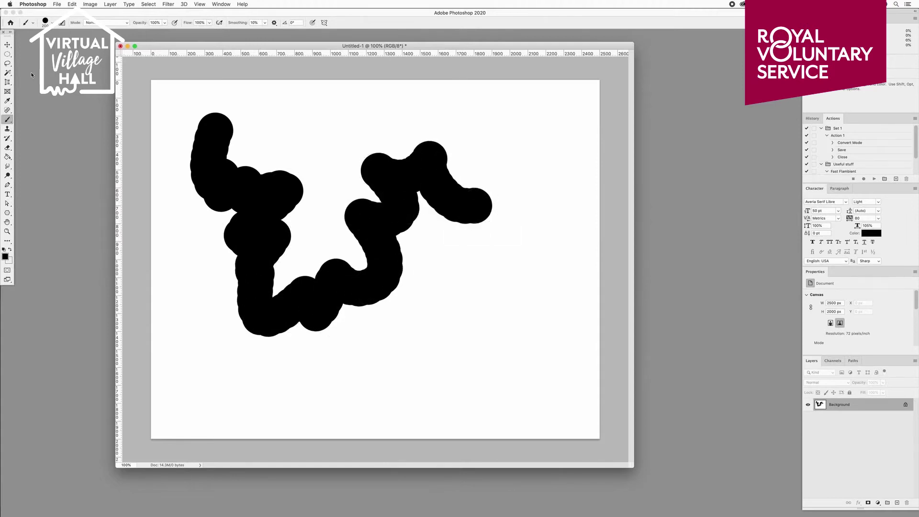
- Reduce the round brush to a much smaller size in its brush settings
left_click(52, 22)
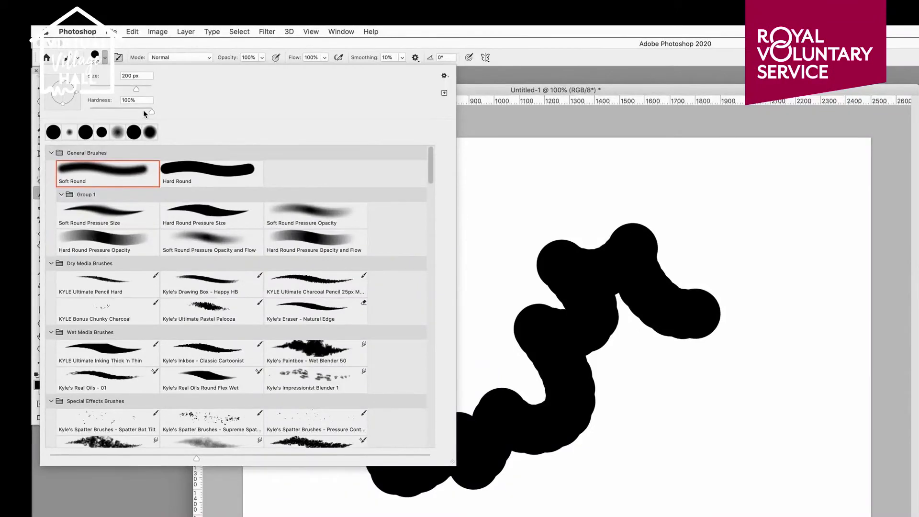
mouse_move(118, 89)
left_mouse_down()
mouse_move(105, 95)
mouse_move(138, 88)
mouse_move(110, 89)
left_mouse_up()
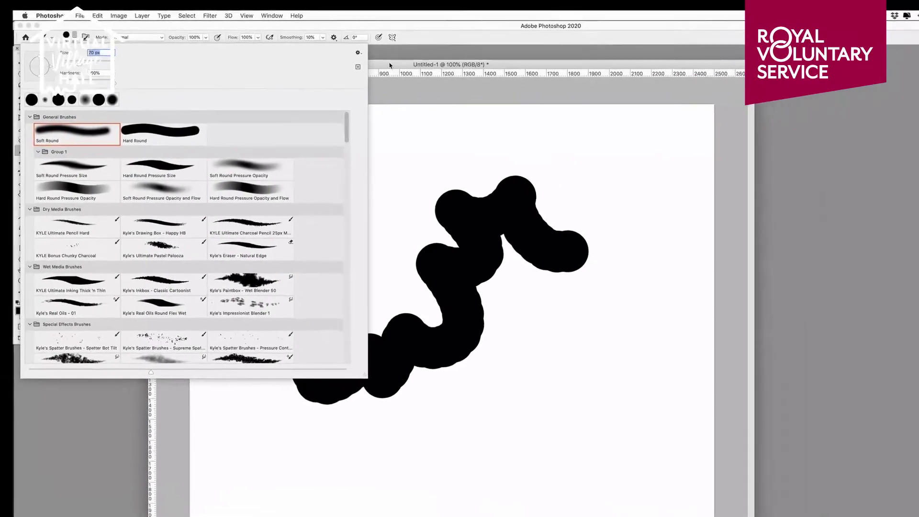
key("Return")
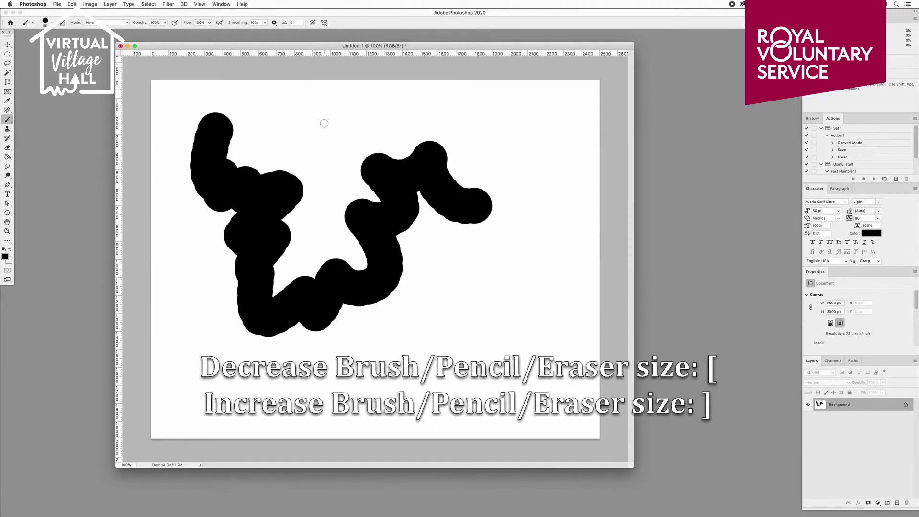
- Enlarge the brush to 400 px and paint a thick black stroke from the canvas's upper middle into the winding stroke
key("bracketright")
key("bracketright")
key("bracketright")
key("bracketright")
key("bracketright")
key("bracketright")
key("bracketright")
key("bracketright")
key("bracketright")
key("bracketright")
mouse_move(321, 125)
left_mouse_down()
mouse_move(375, 180)
mouse_move(385, 220)
left_mouse_up()
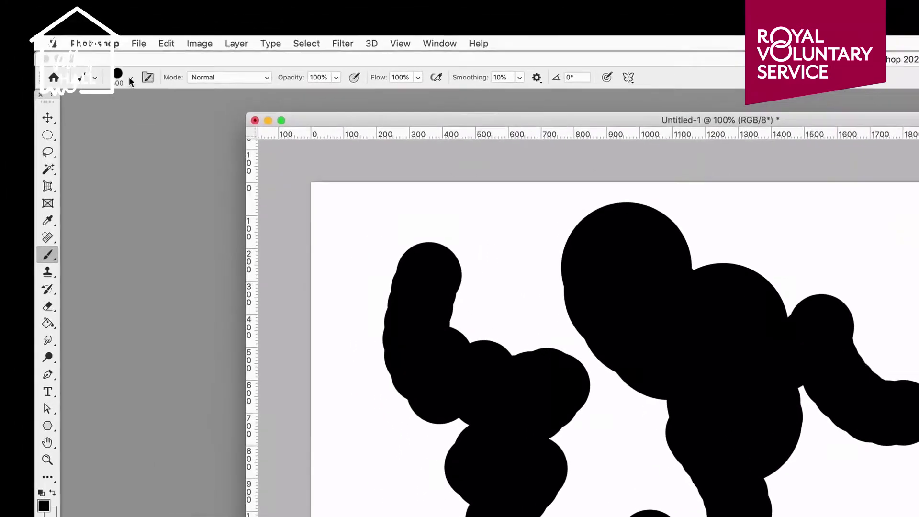
- Choose the Hard Round brush, lower its hardness to the minimum and paint soft-edged black strokes along the canvas's right side
left_click(56, 27)
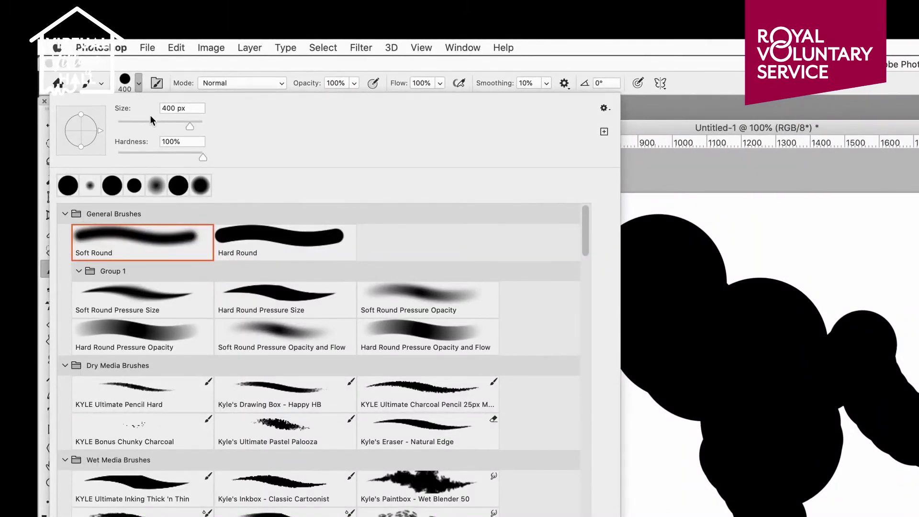
left_click(236, 239)
left_click(200, 241)
left_click(268, 238)
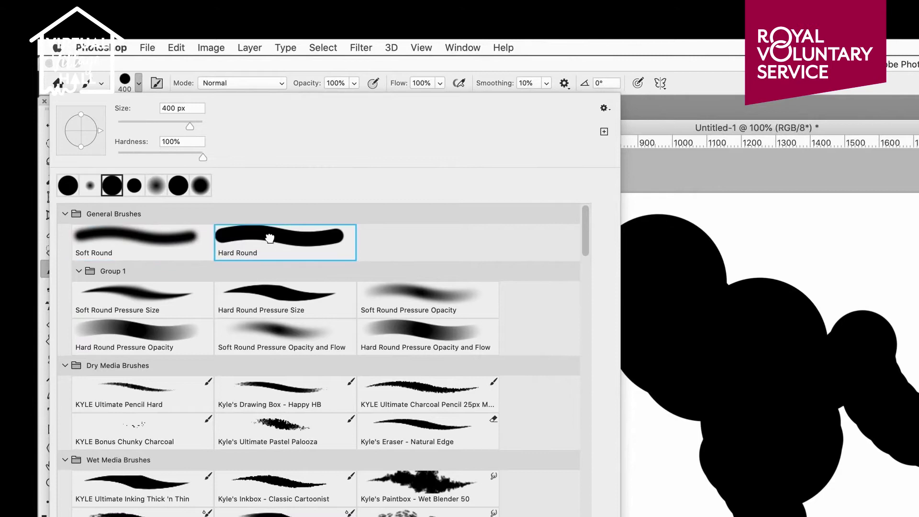
left_click_drag(200, 156, 114, 148)
key("Return")
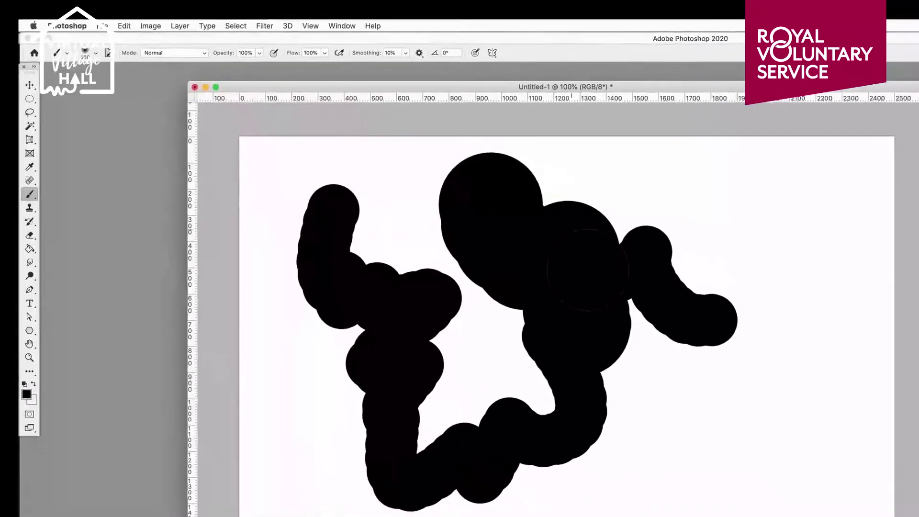
left_click_drag(751, 509, 696, 516)
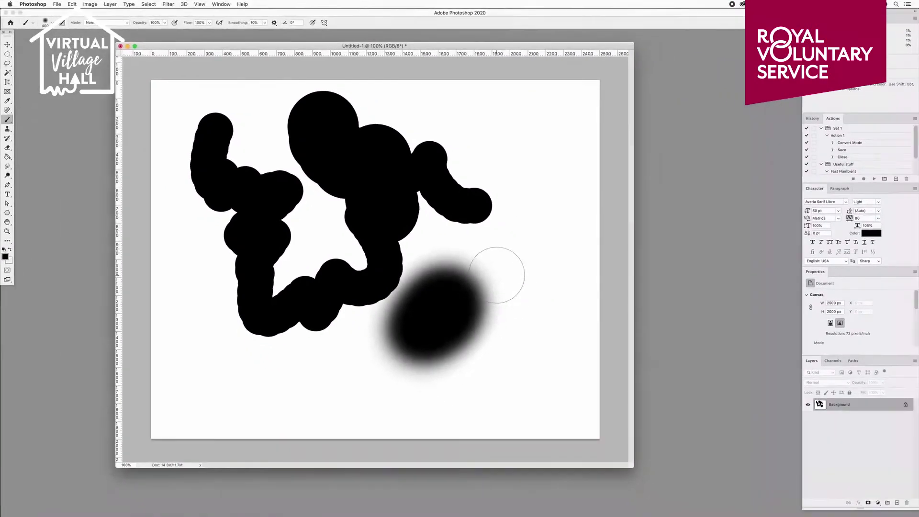
mouse_move(497, 274)
left_mouse_down()
mouse_move(517, 223)
mouse_move(538, 238)
mouse_move(532, 170)
mouse_move(528, 191)
mouse_move(472, 146)
left_mouse_up()
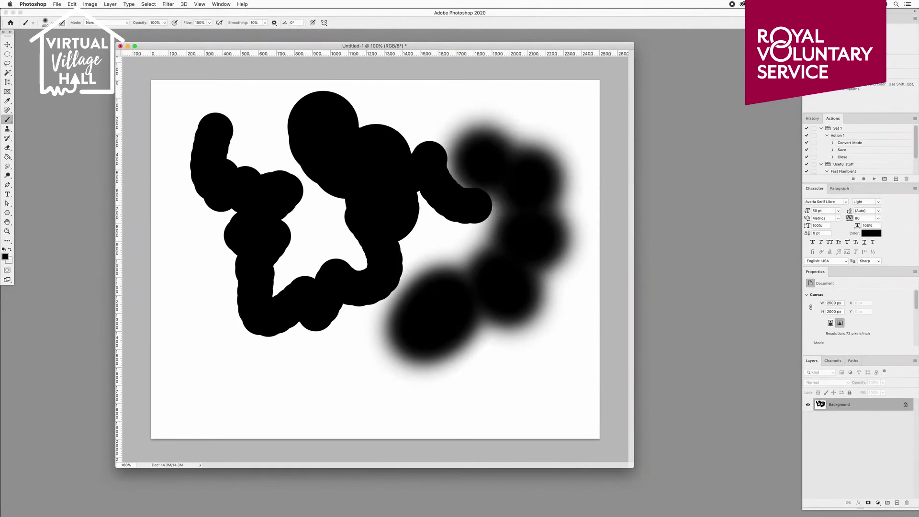
- Raise the brush hardness to the maximum and paint a short hard-edged black stroke near the canvas's lower edge
left_click(52, 23)
left_click_drag(71, 65, 91, 58)
left_click(303, 375)
left_click_drag(307, 383, 376, 401)
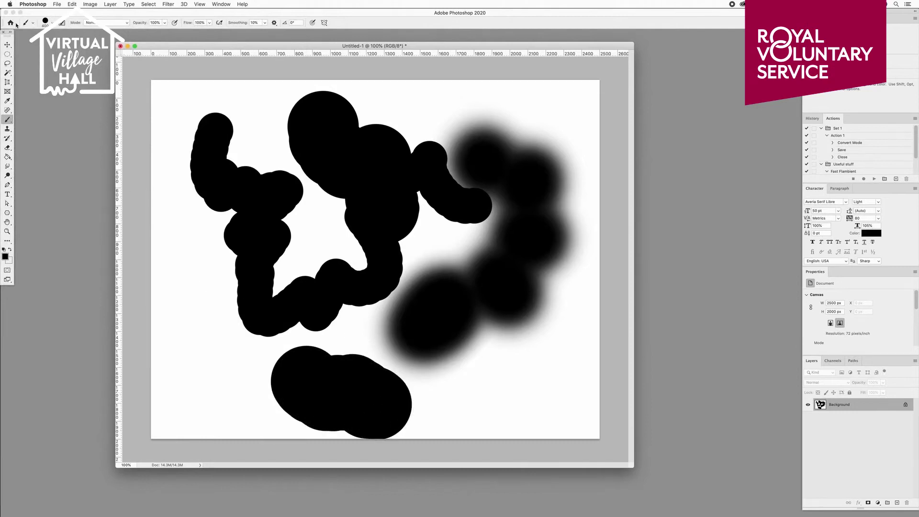
- Try the Soft Round Pressure Size and Kyle's Paintbox - Wet Blender 50 presets, making a short stroke on the canvas
left_click(52, 22)
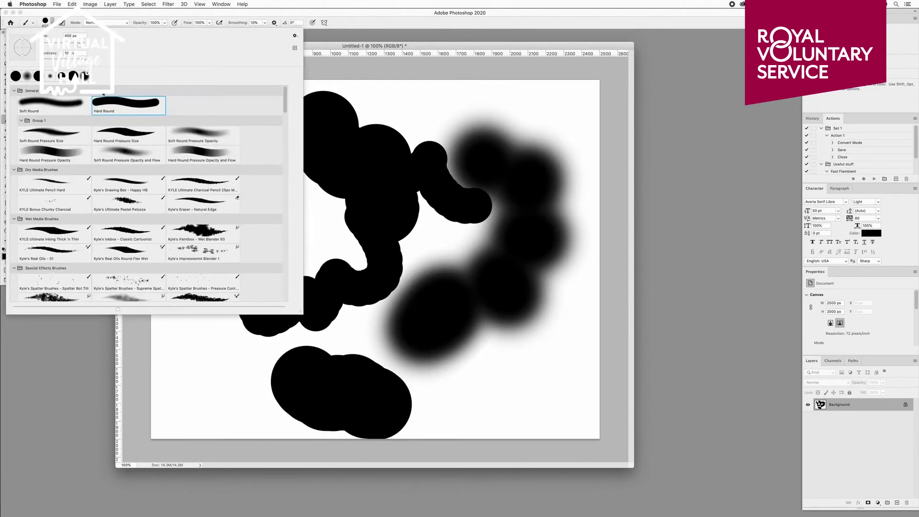
left_click(65, 135)
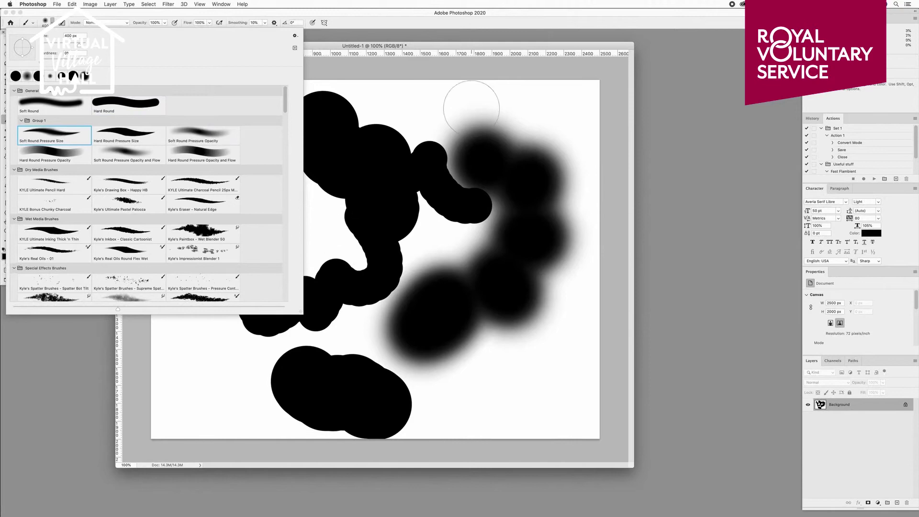
left_click(183, 201)
left_click(193, 235)
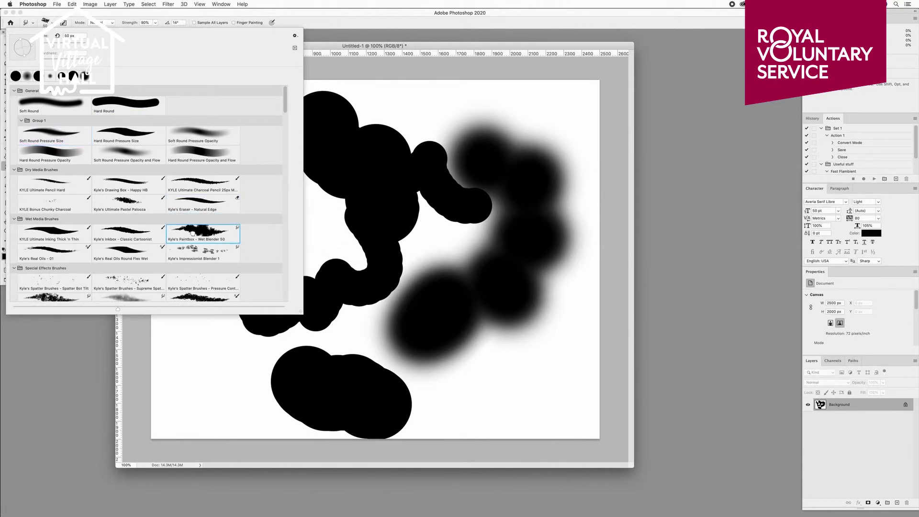
left_click(152, 55)
mouse_move(186, 127)
left_mouse_down()
mouse_move(196, 116)
mouse_move(186, 122)
mouse_move(212, 138)
left_mouse_up()
- Switch between the Soft Round and Hard Round brush presets, finishing on Hard Round
left_click(52, 24)
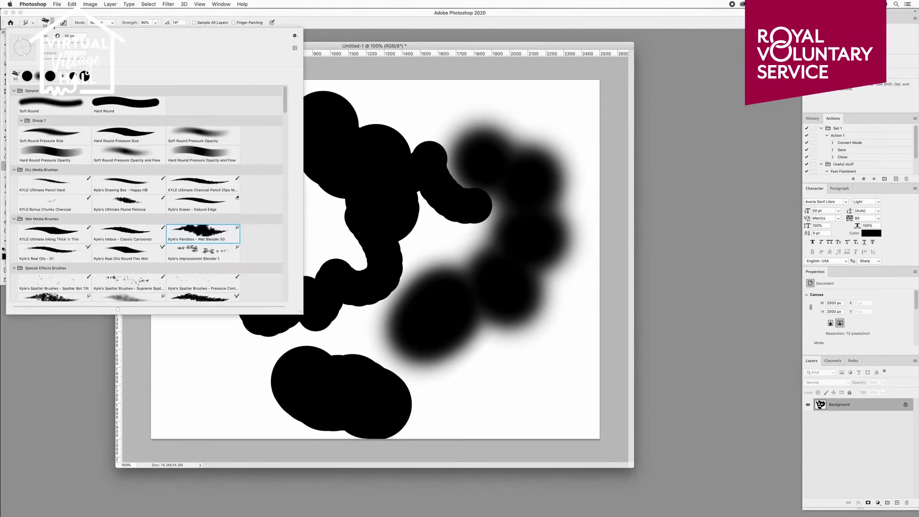
left_click(111, 104)
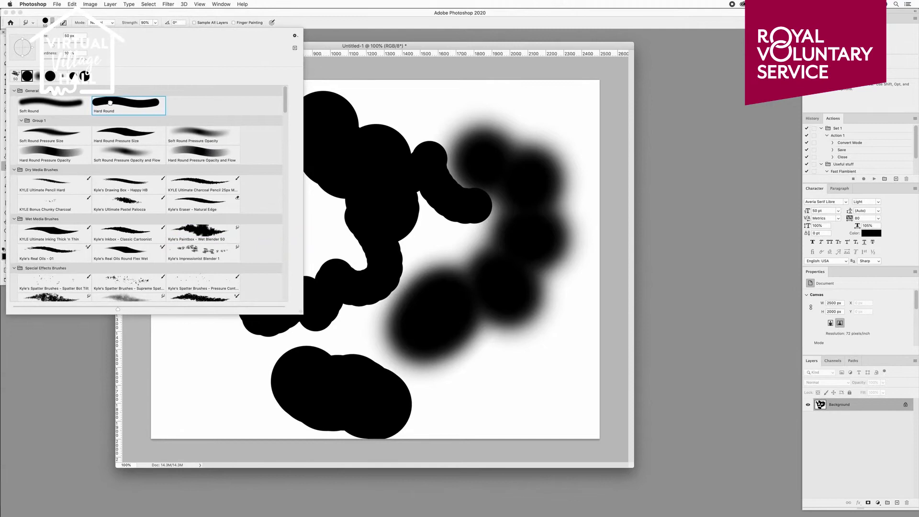
left_click(58, 102)
left_click(100, 105)
left_click(67, 107)
left_click(106, 104)
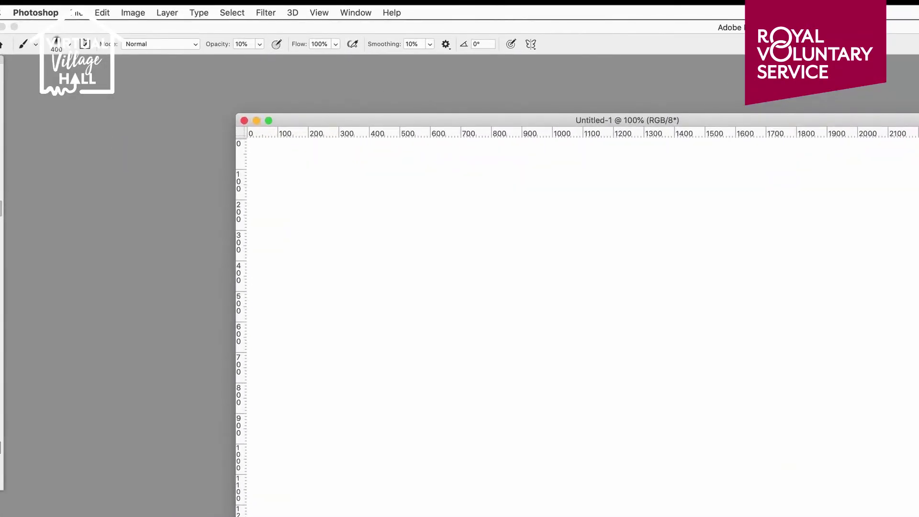
- Paint soft black strokes across the canvas at 10% opacity, building up a darker diagonal stroke near the centre
mouse_move(519, 308)
left_mouse_down()
mouse_move(510, 302)
mouse_move(433, 365)
mouse_move(393, 417)
left_mouse_up()
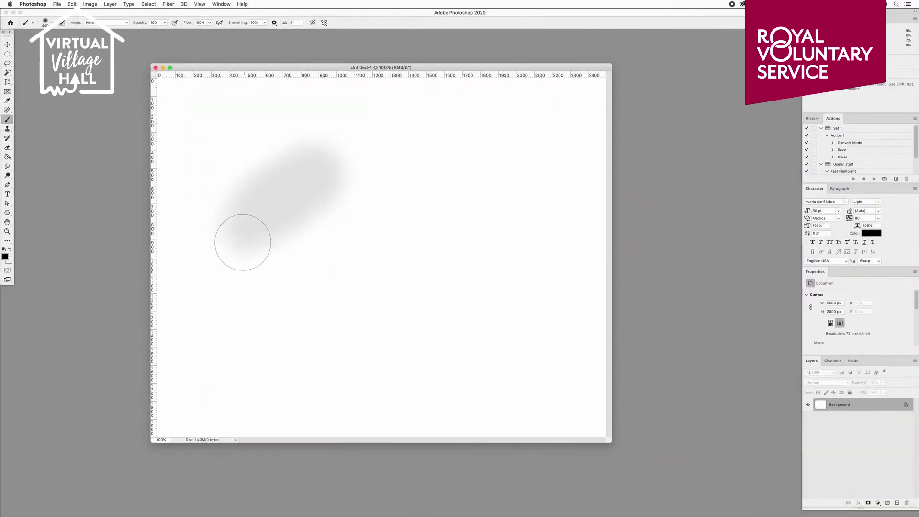
mouse_move(242, 242)
left_mouse_down()
mouse_move(232, 275)
mouse_move(242, 235)
mouse_move(261, 287)
mouse_move(245, 256)
mouse_move(288, 305)
mouse_move(237, 272)
mouse_move(311, 305)
mouse_move(284, 304)
mouse_move(340, 301)
mouse_move(368, 276)
left_mouse_up()
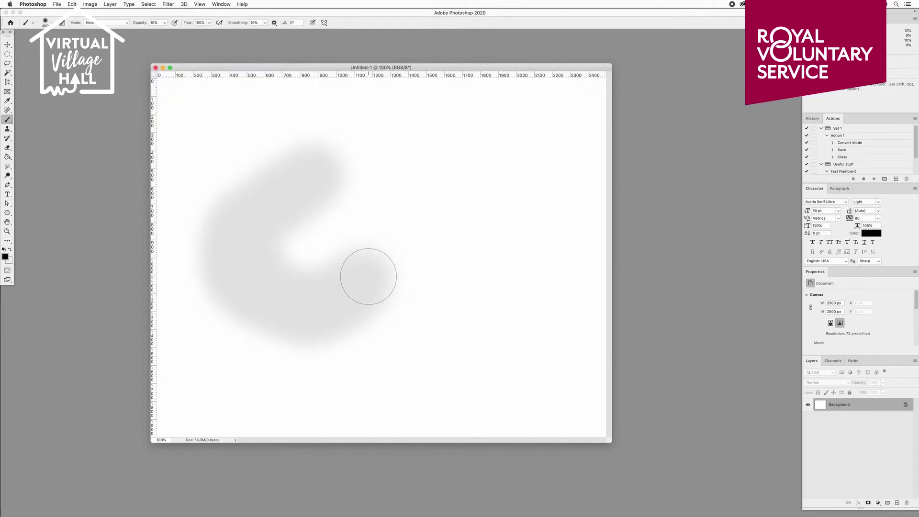
mouse_move(368, 276)
left_mouse_down()
mouse_move(381, 260)
mouse_move(364, 270)
mouse_move(401, 271)
mouse_move(401, 239)
mouse_move(439, 218)
mouse_move(395, 152)
mouse_move(409, 139)
mouse_move(494, 202)
mouse_move(410, 268)
mouse_move(417, 236)
mouse_move(325, 313)
mouse_move(429, 226)
mouse_move(397, 258)
mouse_move(397, 242)
mouse_move(428, 213)
mouse_move(363, 278)
mouse_move(442, 202)
mouse_move(351, 292)
mouse_move(437, 223)
mouse_move(444, 214)
mouse_move(354, 277)
left_mouse_up()
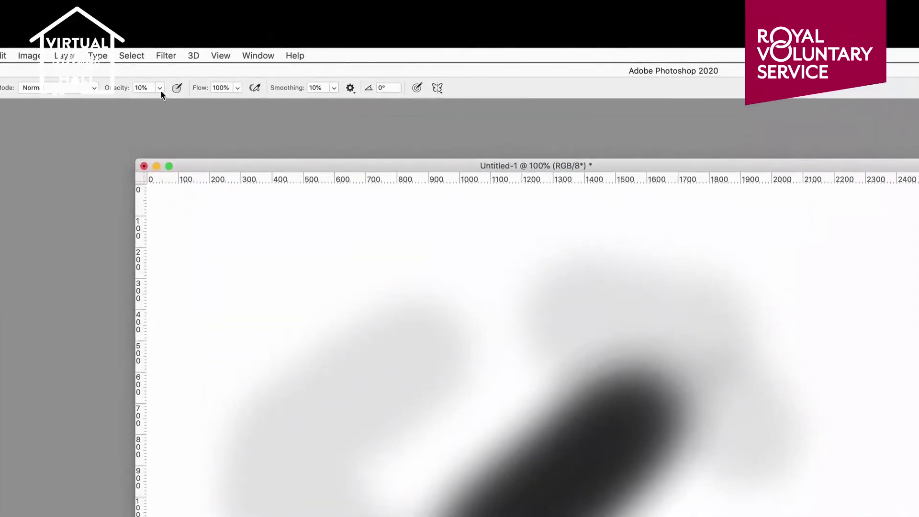
- Set the brush opacity to 100% and flow to 10%, and paint near the canvas's upper-left corner
left_click(162, 43)
left_click_drag(159, 102, 188, 109)
left_click(237, 88)
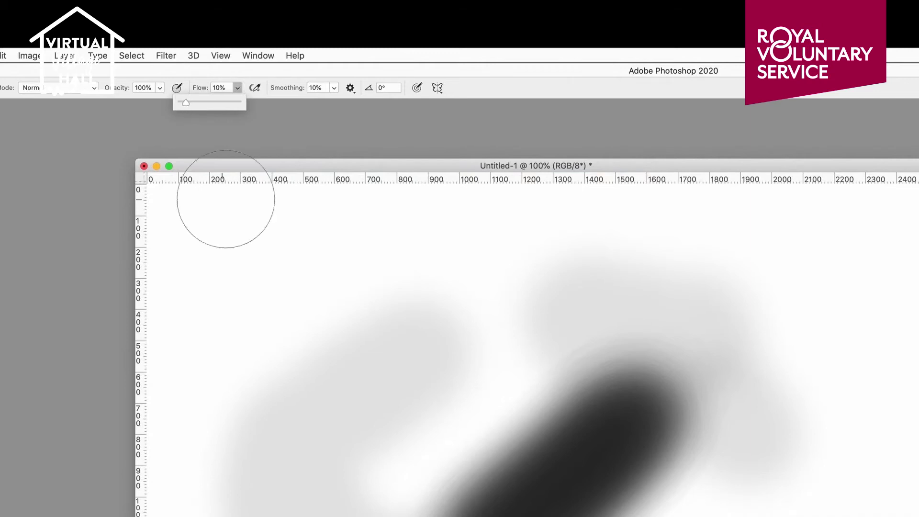
left_click(241, 269)
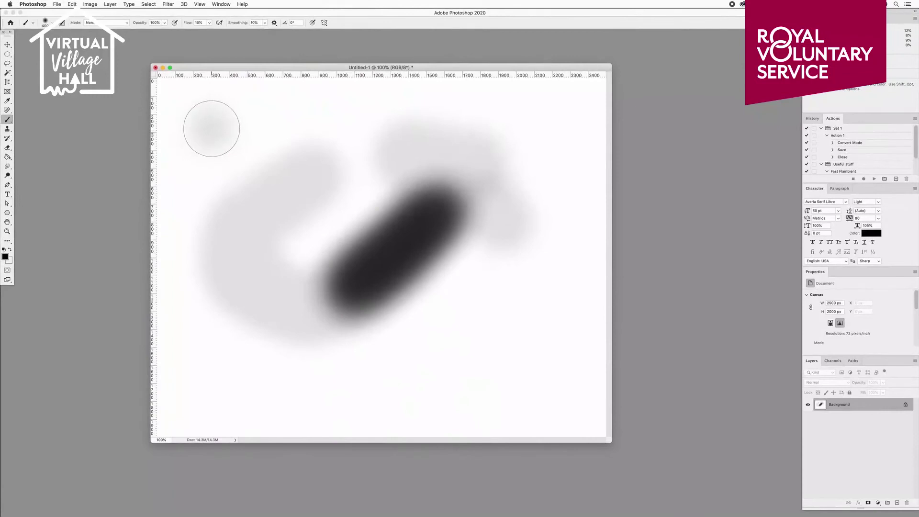
mouse_move(212, 130)
left_mouse_down()
mouse_move(231, 147)
mouse_move(209, 141)
mouse_move(224, 134)
mouse_move(223, 154)
mouse_move(211, 133)
mouse_move(215, 150)
mouse_move(226, 142)
mouse_move(218, 150)
mouse_move(231, 159)
mouse_move(229, 138)
mouse_move(217, 166)
mouse_move(250, 147)
mouse_move(218, 169)
mouse_move(277, 187)
mouse_move(239, 146)
mouse_move(248, 167)
mouse_move(241, 122)
mouse_move(205, 138)
mouse_move(215, 170)
mouse_move(233, 177)
mouse_move(254, 163)
mouse_move(257, 141)
mouse_move(247, 131)
mouse_move(225, 139)
mouse_move(232, 162)
mouse_move(245, 139)
left_mouse_up()
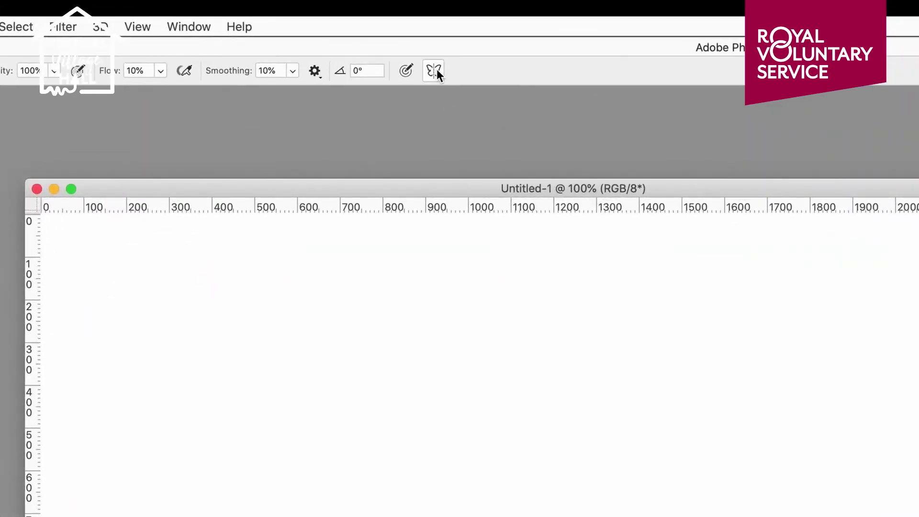
- Enable vertical paint symmetry and paint soft mirrored strokes down both sides of the axis, reducing the brush size
left_click(434, 71)
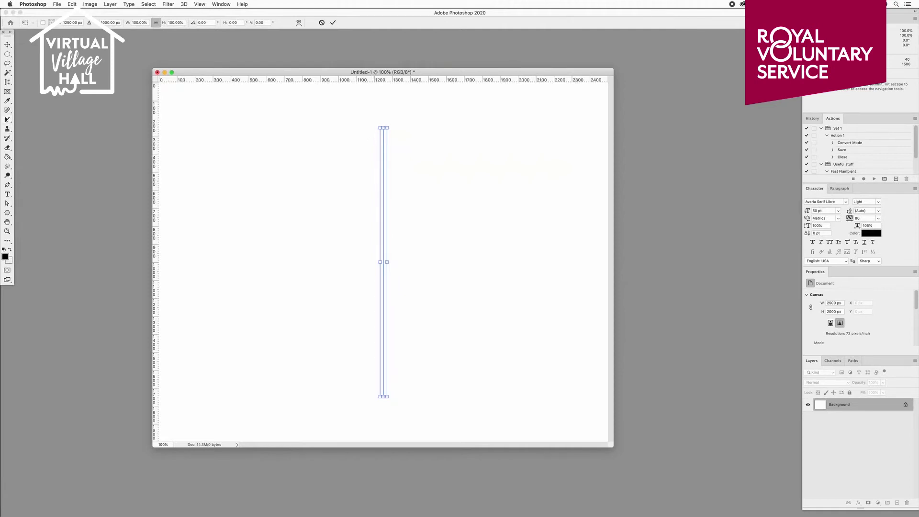
left_click(7, 119)
mouse_move(272, 125)
left_mouse_down()
mouse_move(235, 153)
mouse_move(210, 218)
mouse_move(327, 217)
mouse_move(240, 266)
mouse_move(218, 307)
mouse_move(341, 308)
mouse_move(235, 373)
mouse_move(335, 390)
mouse_move(258, 413)
mouse_move(292, 312)
mouse_move(267, 229)
mouse_move(229, 177)
mouse_move(246, 136)
left_mouse_up()
key("bracketleft")
key("bracketleft")
key("bracketleft")
key("bracketleft")
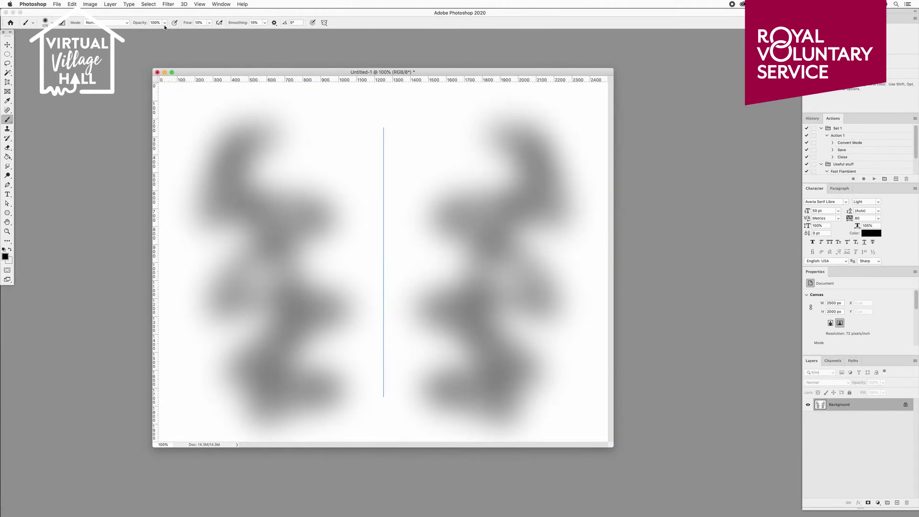
- Set the brush flow to 100% and paint a mirrored black zigzag that meets at the vertical axis
left_click(210, 23)
left_click_drag(212, 32, 241, 32)
mouse_move(246, 113)
left_mouse_down()
mouse_move(213, 184)
mouse_move(275, 172)
mouse_move(297, 206)
mouse_move(187, 287)
mouse_move(345, 269)
mouse_move(206, 366)
mouse_move(383, 376)
left_mouse_up()
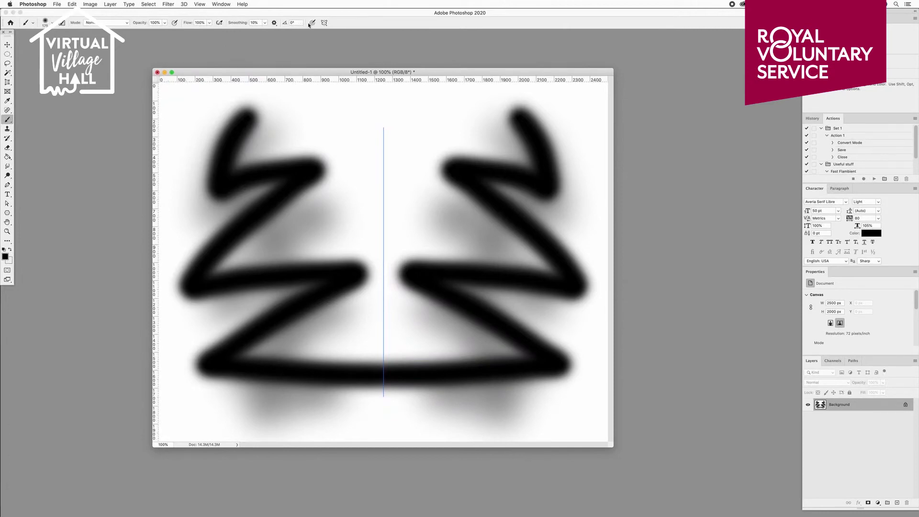
- Switch paint symmetry to Wavy, stretch its axis over the full canvas height and return to the Brush tool
left_click(324, 23)
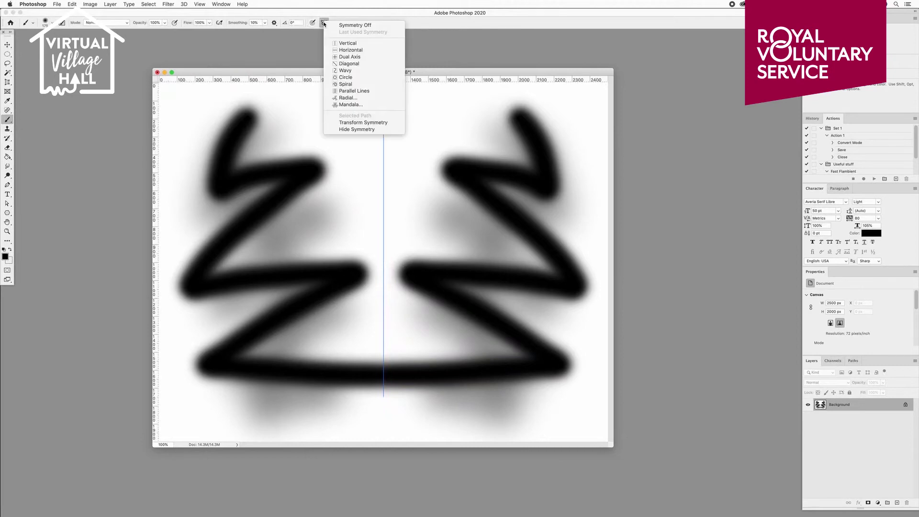
left_click(348, 72)
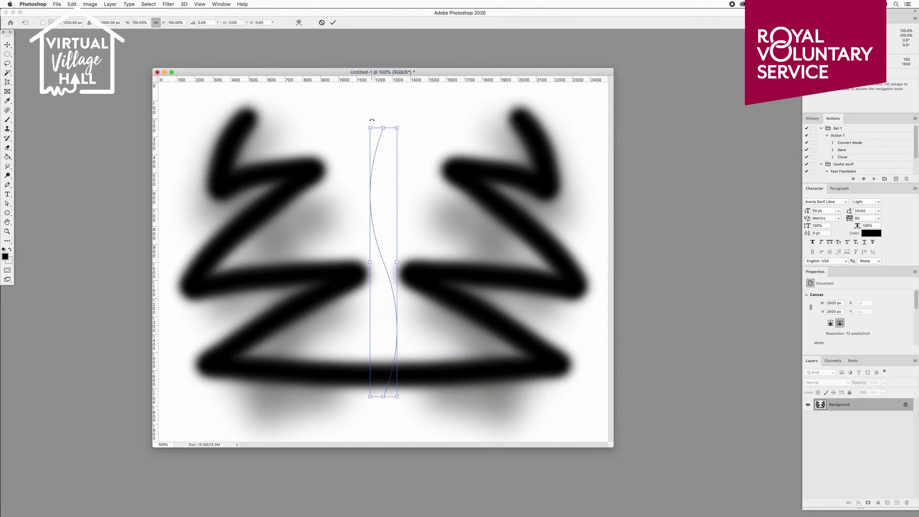
left_click_drag(369, 127, 365, 85)
left_click_drag(381, 397, 382, 440)
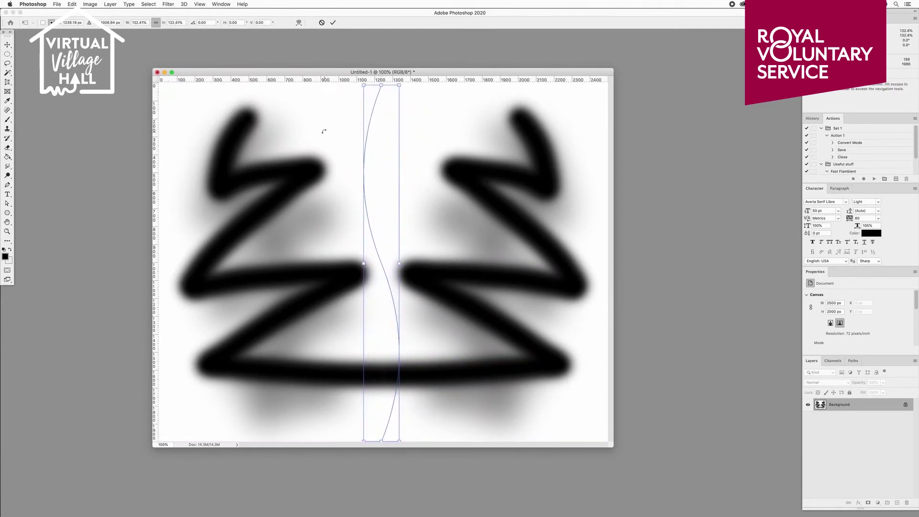
left_click(7, 119)
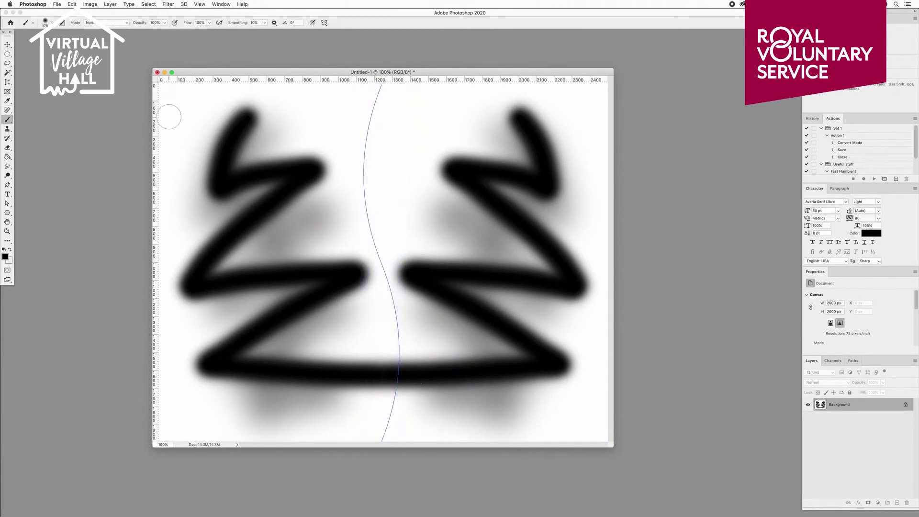
- Swap the foreground and background colours and set the foreground colour to bright red
left_click(9, 250)
left_click(5, 256)
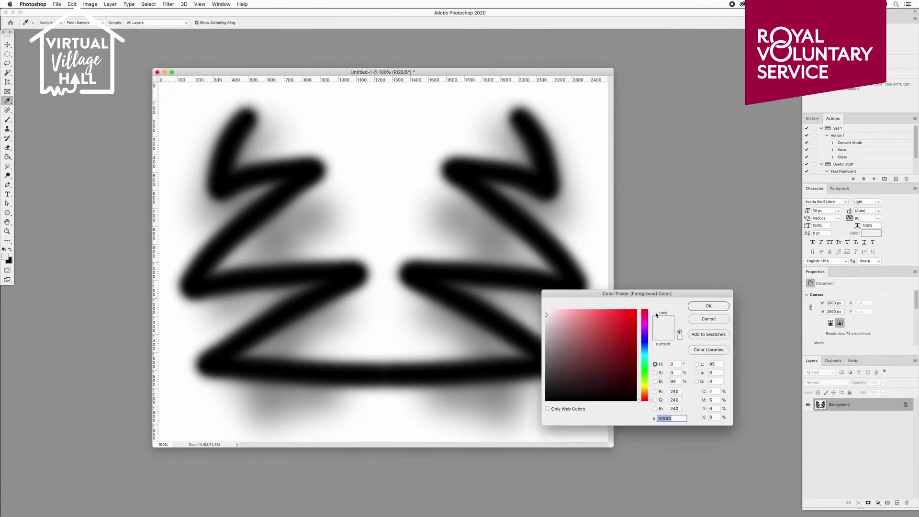
left_click(636, 311)
left_click(709, 306)
- Paint winding red strokes mirrored around the wavy axis with a smaller brush, and turn symmetry off
key("bracketleft")
mouse_move(330, 105)
left_mouse_down()
mouse_move(298, 148)
mouse_move(273, 247)
mouse_move(265, 393)
mouse_move(244, 288)
mouse_move(215, 260)
mouse_move(244, 207)
mouse_move(234, 173)
mouse_move(210, 170)
mouse_move(205, 194)
mouse_move(218, 215)
mouse_move(322, 253)
mouse_move(322, 321)
mouse_move(295, 376)
mouse_move(312, 404)
mouse_move(352, 396)
mouse_move(354, 341)
left_mouse_up()
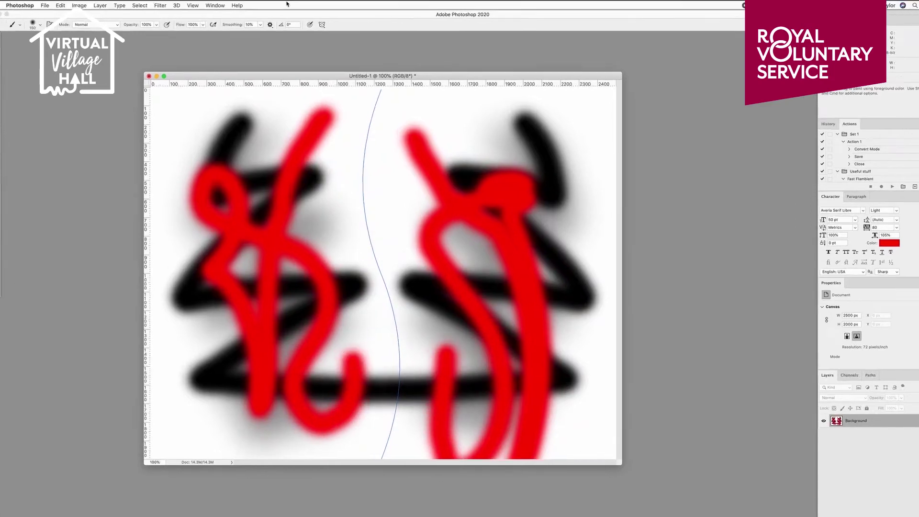
left_click(322, 24)
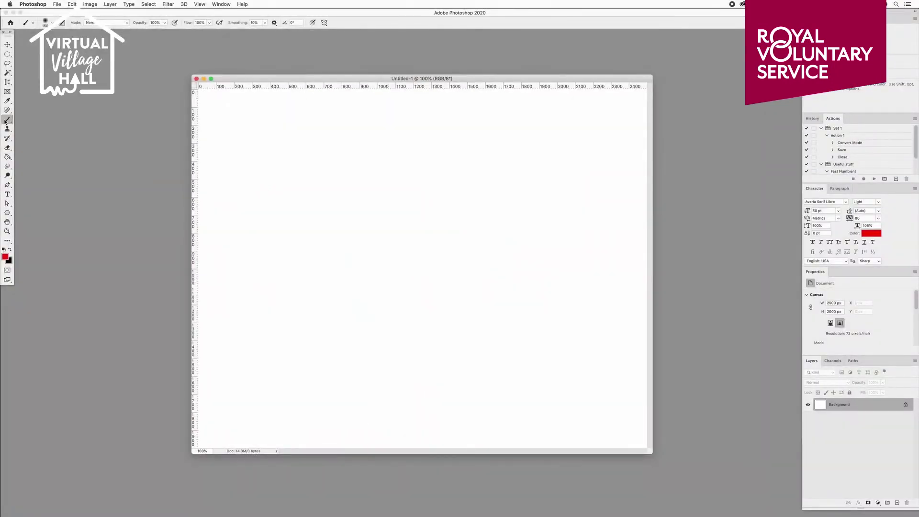
- Switch to the Pencil tool, enlarge its tip and draw a short thick red stroke in the canvas's upper-left area
left_click(7, 121)
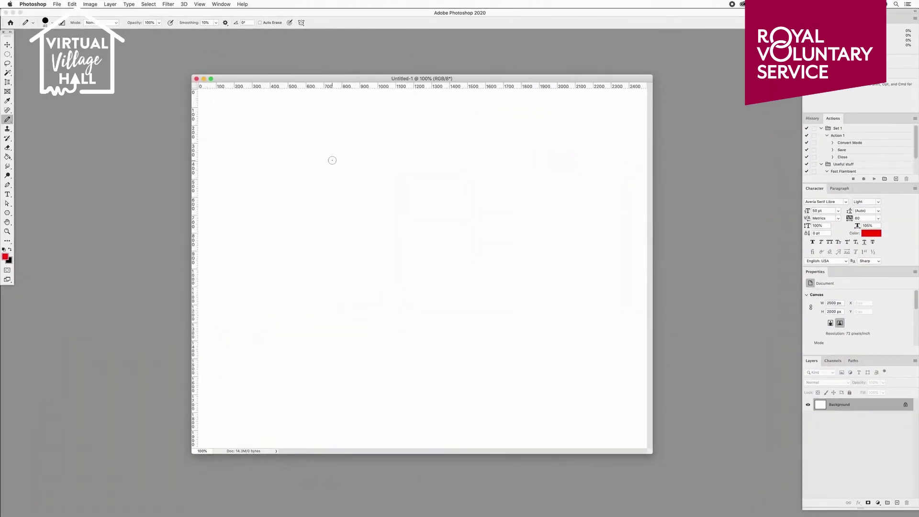
key("bracketright")
key("bracketright")
key("bracketright")
key("bracketright")
key("bracketright")
key("bracketright")
key("bracketright")
left_click_drag(317, 153, 282, 189)
- Zoom in to 600% on the red pencil stroke to examine its edge pixels
left_click(8, 232)
left_click(303, 175)
left_click(255, 189)
left_click(257, 191)
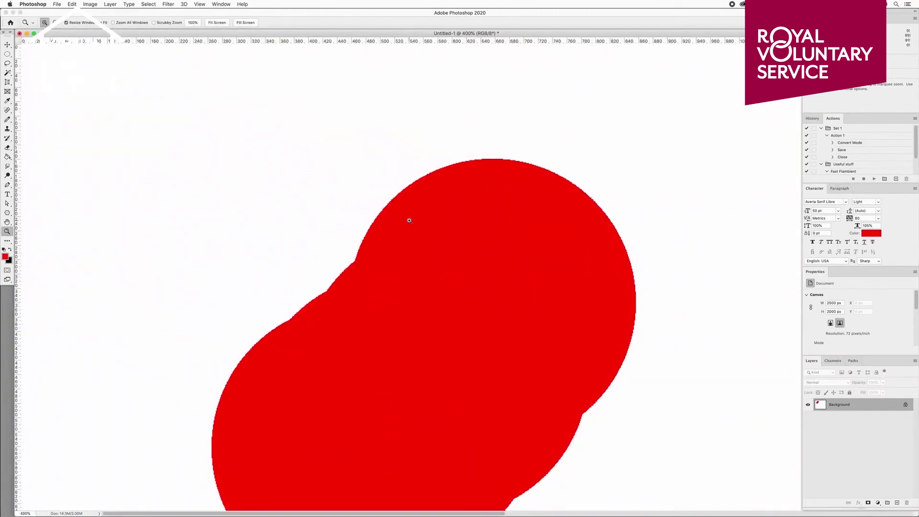
left_click(410, 220)
left_click(412, 220)
left_click_drag(481, 272, 220, 130)
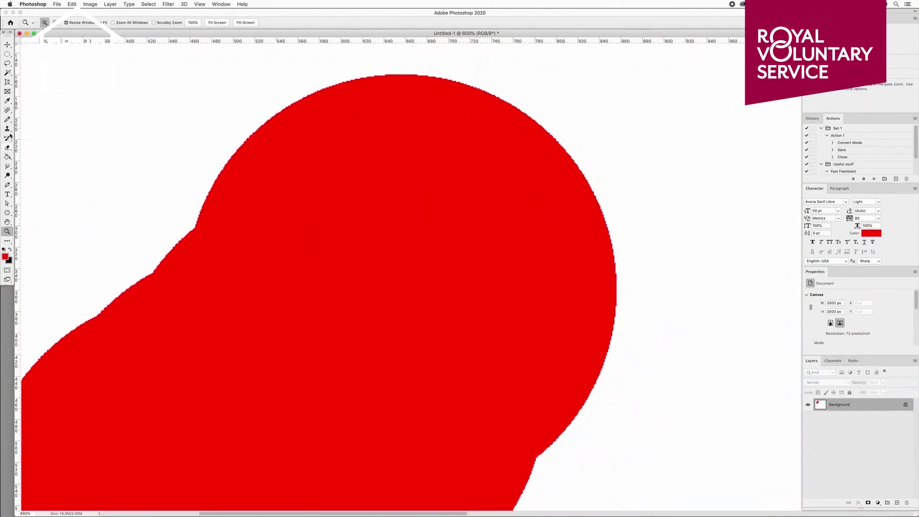
- Paint red Hard Round brush dabs on the shape's upper-right edge and add red Pencil strokes on its upper-left edge
left_click(8, 121)
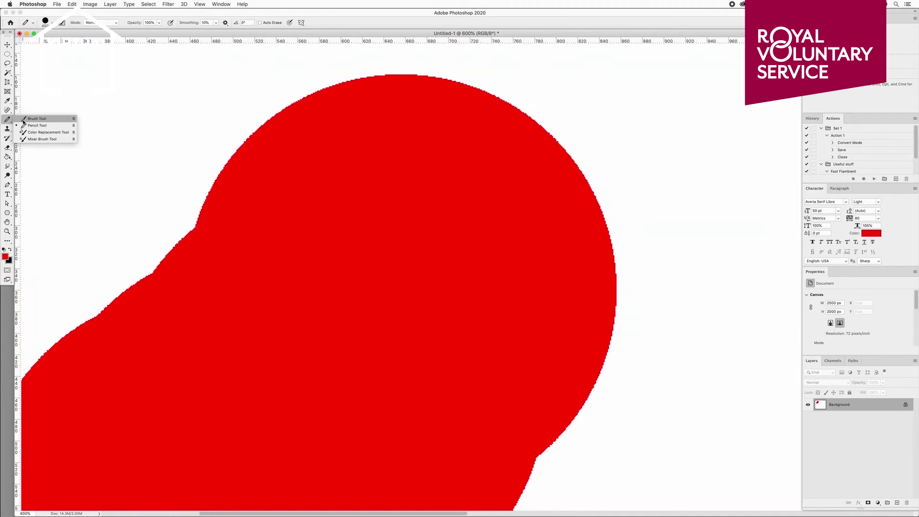
left_click(24, 122)
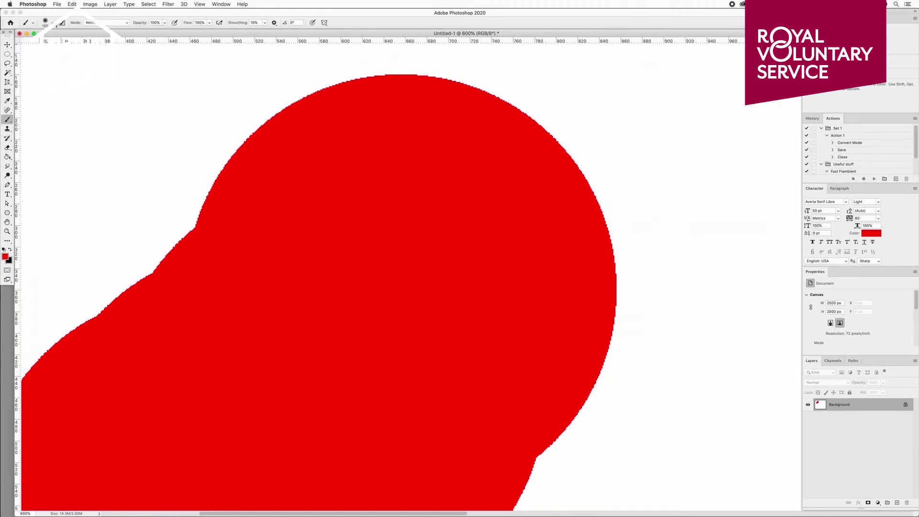
left_click(52, 23)
left_click(104, 101)
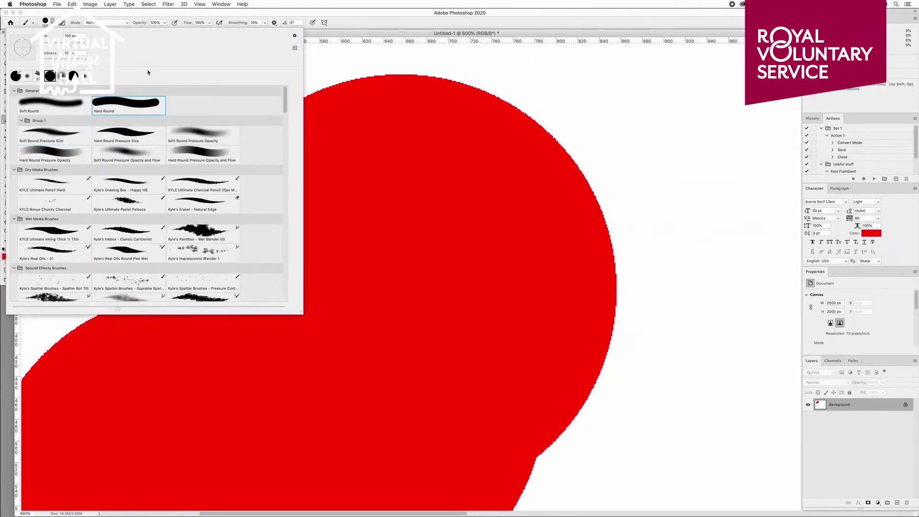
left_click(603, 191)
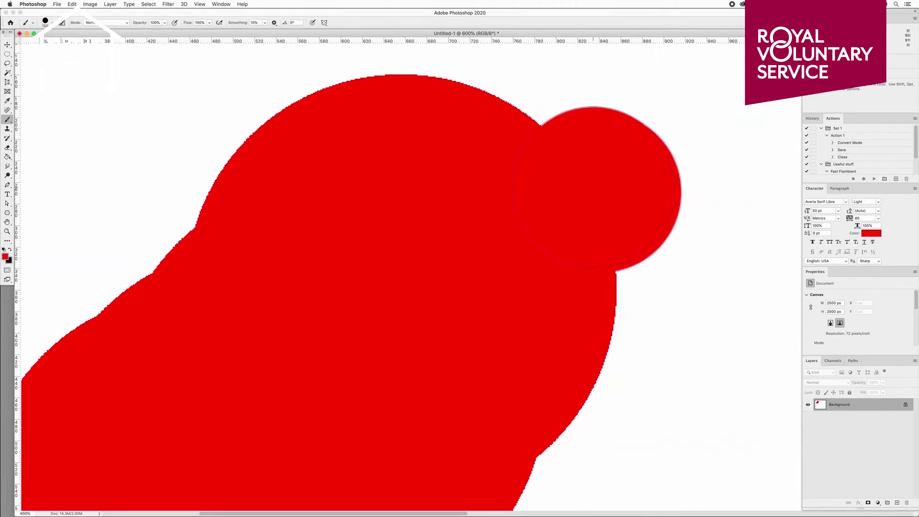
left_click(565, 168)
left_click(654, 250)
mouse_move(306, 82)
left_mouse_down()
mouse_move(174, 153)
mouse_move(61, 164)
mouse_move(41, 134)
mouse_move(110, 134)
mouse_move(92, 137)
left_mouse_up()
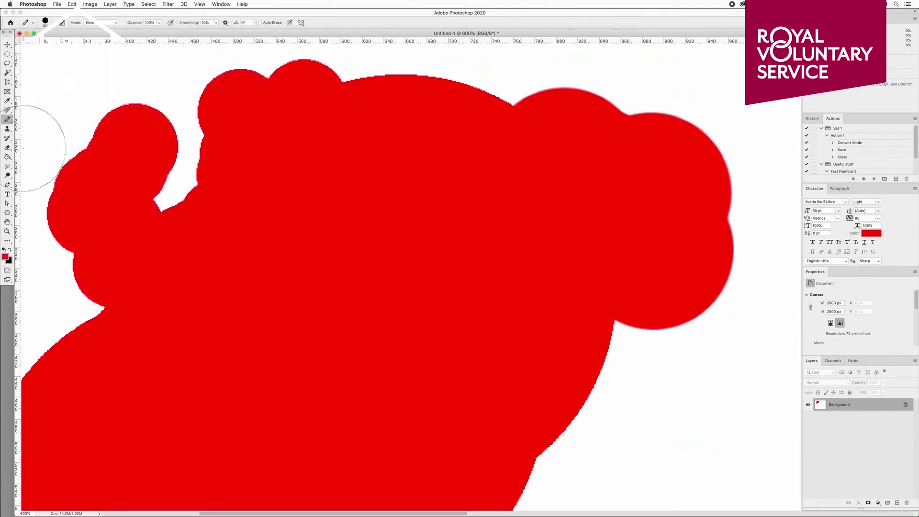
- Erase a short stroke across the upper-left part of the red shape using the black background colour
key("e")
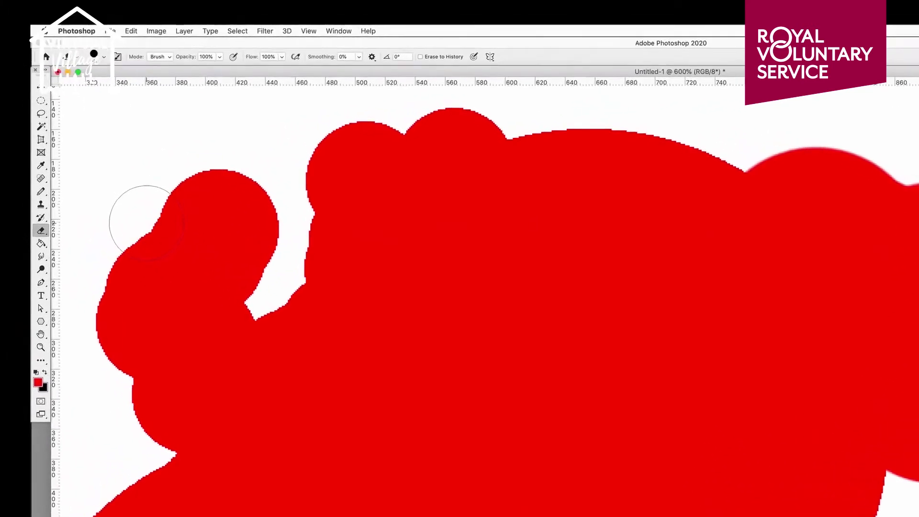
left_click(122, 206)
left_click_drag(139, 228, 178, 251)
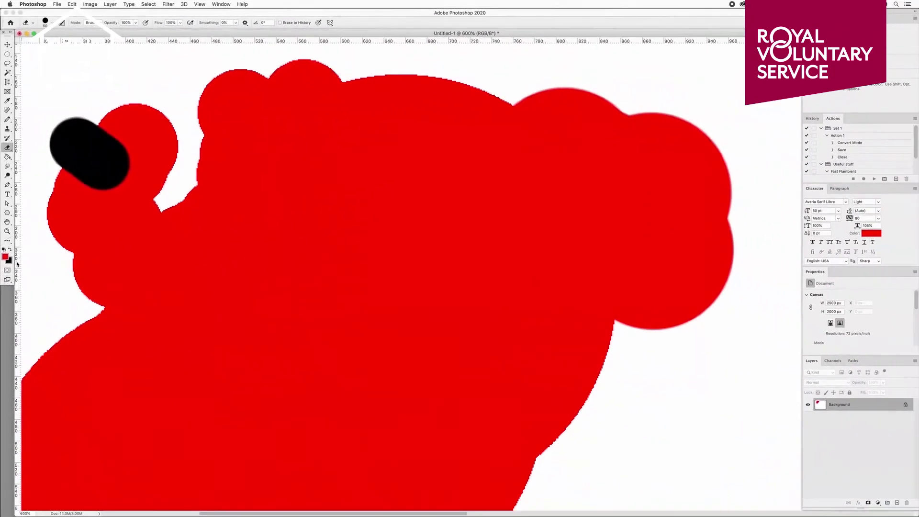
- Set the background colour to white and erase the black mark plus a curved strip through the red shape's left part
left_click(9, 260)
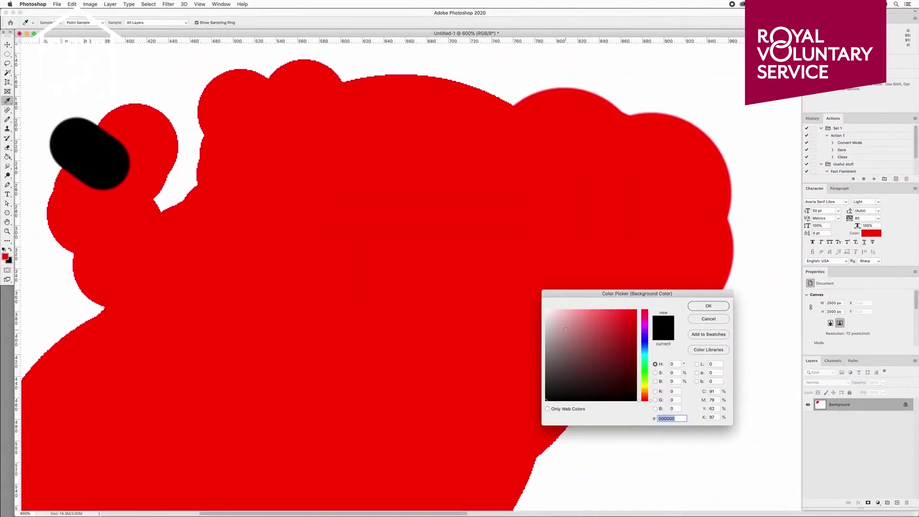
left_click_drag(566, 330, 524, 289)
left_click(708, 306)
key("e")
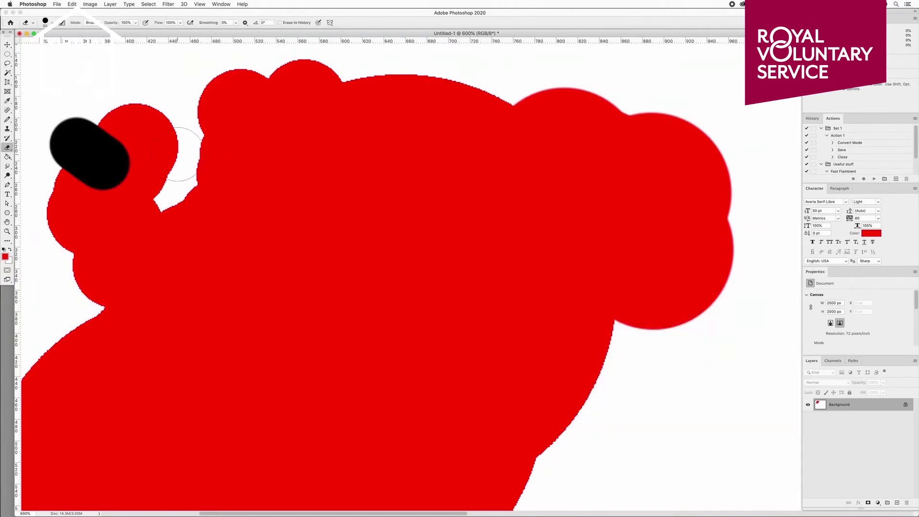
left_click(67, 135)
mouse_move(68, 136)
left_mouse_down()
mouse_move(110, 169)
mouse_move(89, 137)
mouse_move(79, 180)
mouse_move(137, 206)
mouse_move(136, 199)
mouse_move(181, 212)
mouse_move(181, 189)
mouse_move(128, 187)
mouse_move(158, 170)
mouse_move(151, 148)
mouse_move(228, 153)
mouse_move(234, 193)
mouse_move(220, 203)
mouse_move(265, 324)
left_mouse_up()
mouse_move(311, 277)
left_mouse_down()
mouse_move(233, 335)
mouse_move(138, 358)
left_mouse_up()
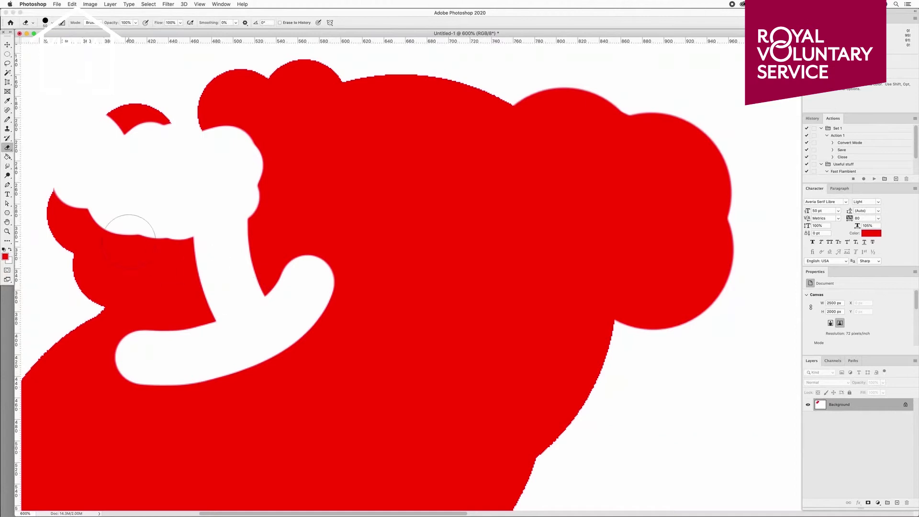
- Set the background colour to a bright blue with a hue of 222°
left_click(10, 260)
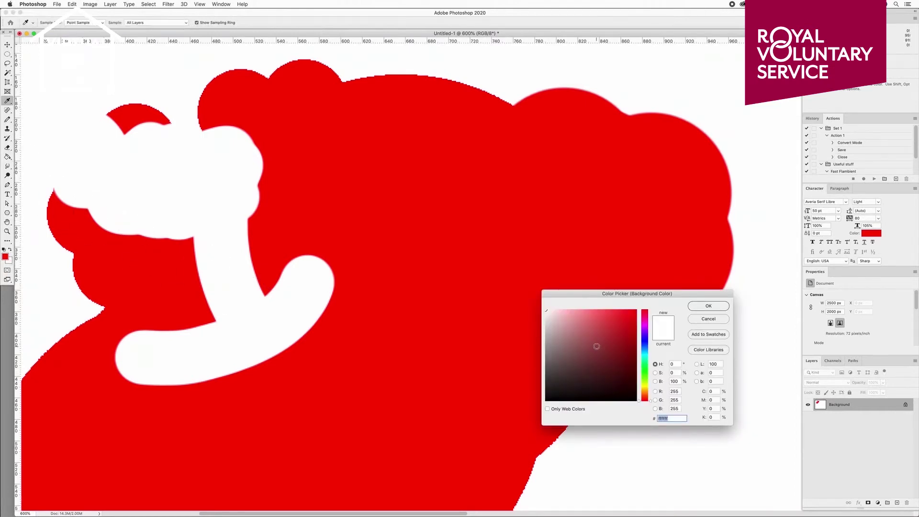
left_click(645, 346)
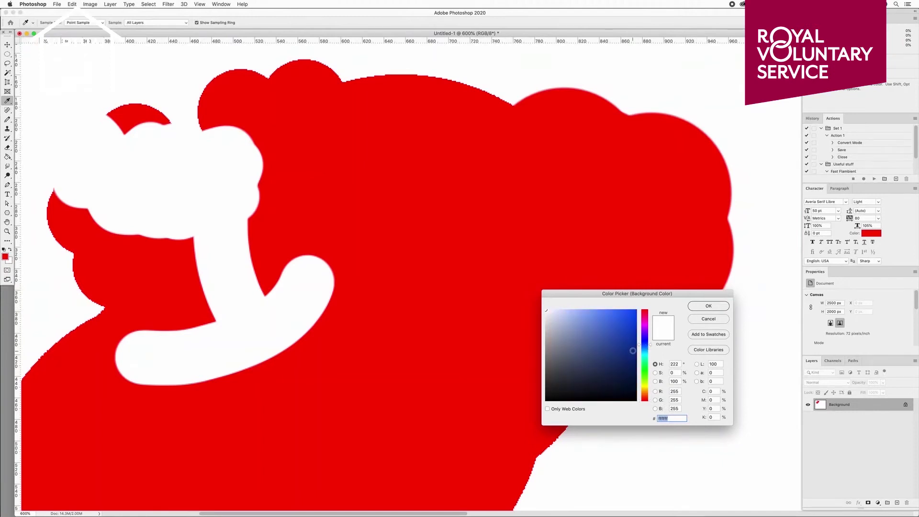
left_click_drag(621, 334, 655, 295)
left_click(709, 308)
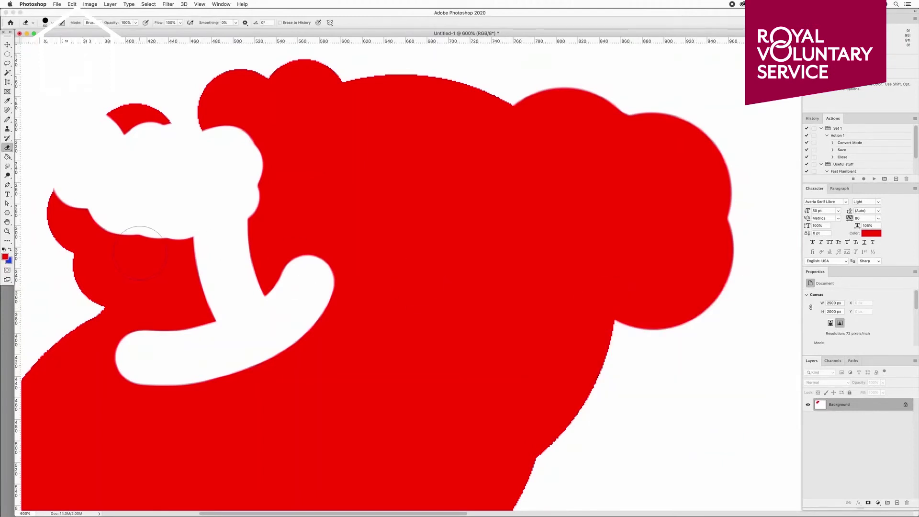
- Switch to the Brush tool and paint a large red dab over the erased white area
left_click(6, 119)
right_click(6, 119)
left_click(31, 118)
left_click(203, 220)
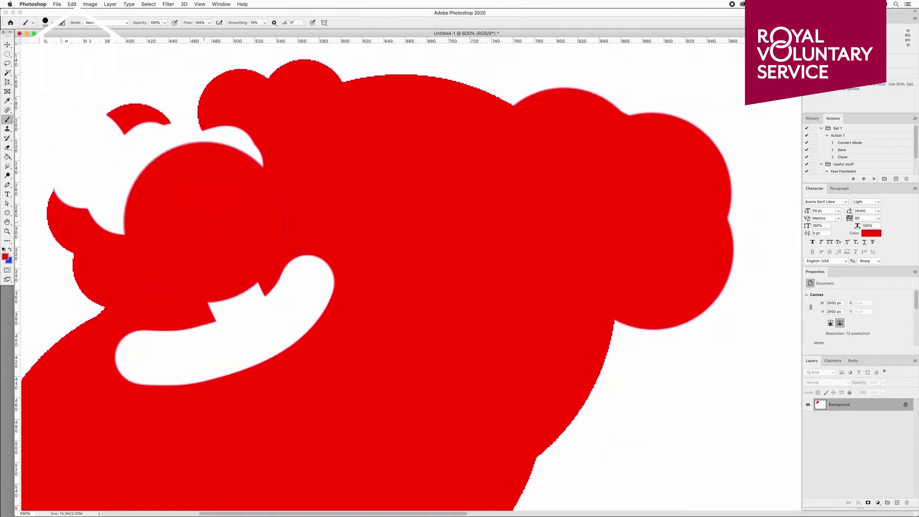
- Erase a short blue stroke beside the red dab and paint more red Brush dabs over it and the lower right
left_click(7, 148)
left_click_drag(268, 268, 256, 302)
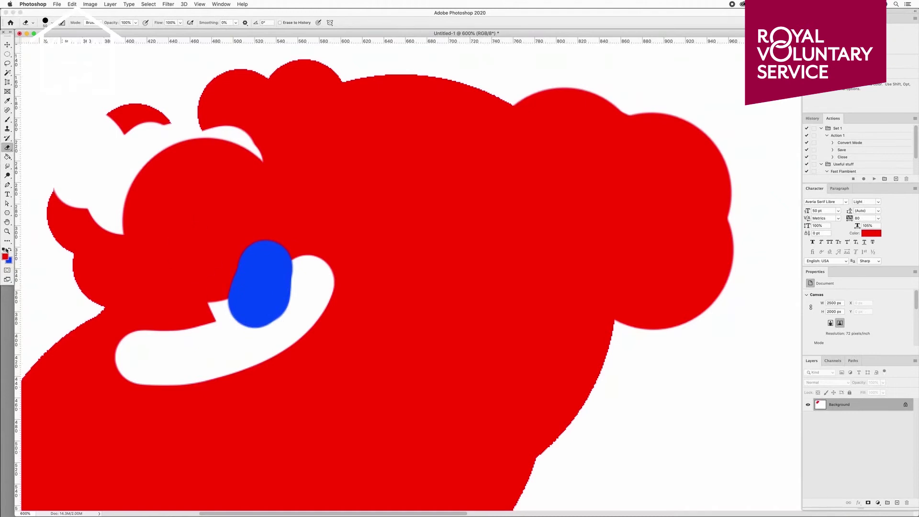
left_click(7, 119)
left_click(197, 242)
left_click(352, 375)
left_click(598, 441)
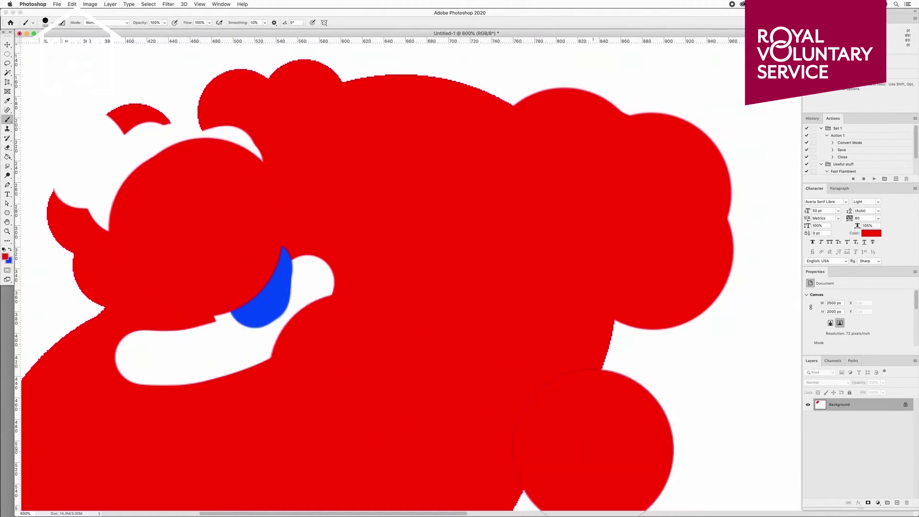
- Paint more red Brush dabs over the shape's lower-right edge and its upper area
left_click(663, 366)
left_click(430, 136)
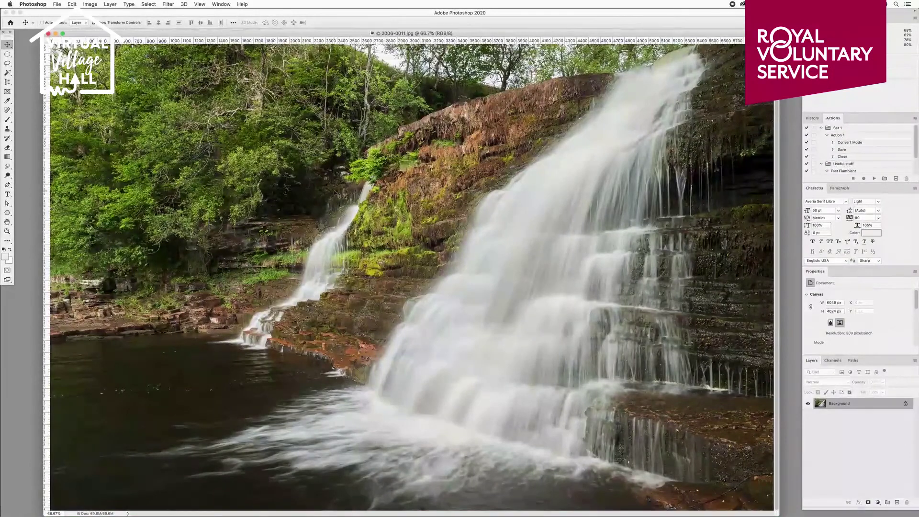
- Select the Dodge tool for the waterfall photo and set its range to Highlights
left_click(7, 176)
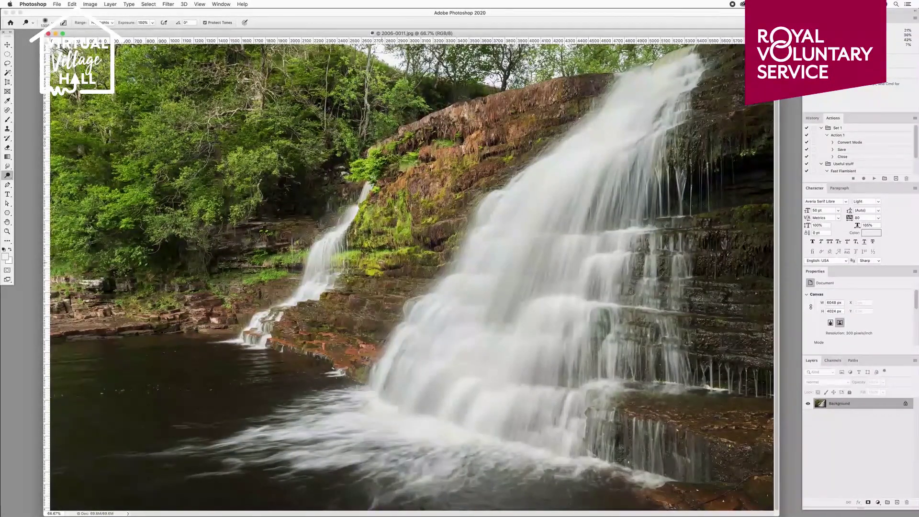
left_click_drag(498, 211, 479, 268)
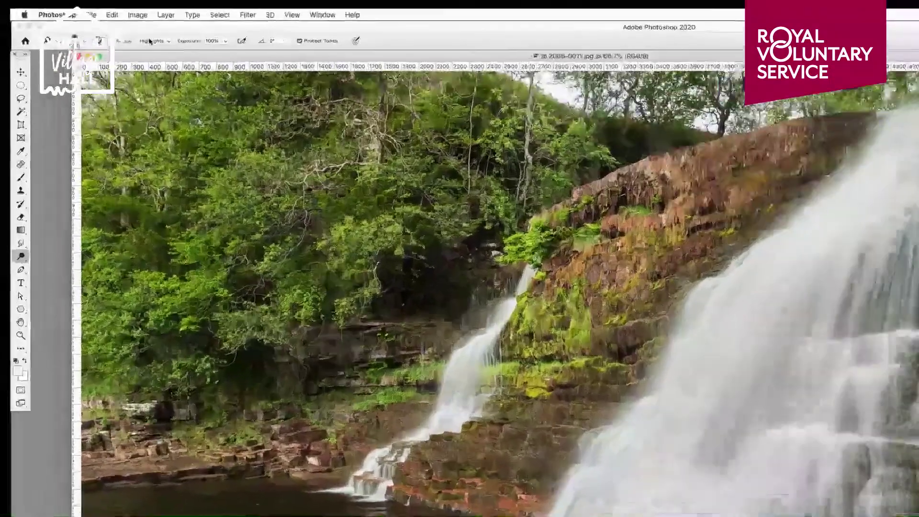
left_click(105, 22)
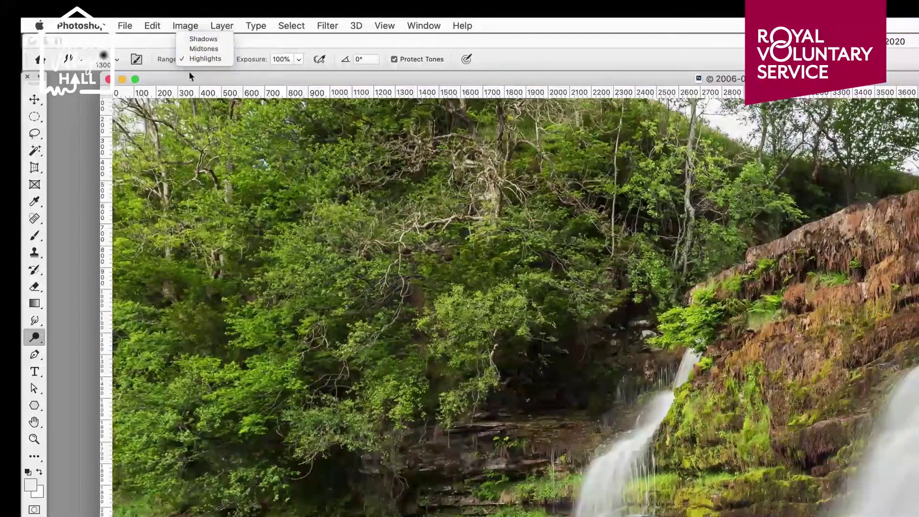
left_click(193, 59)
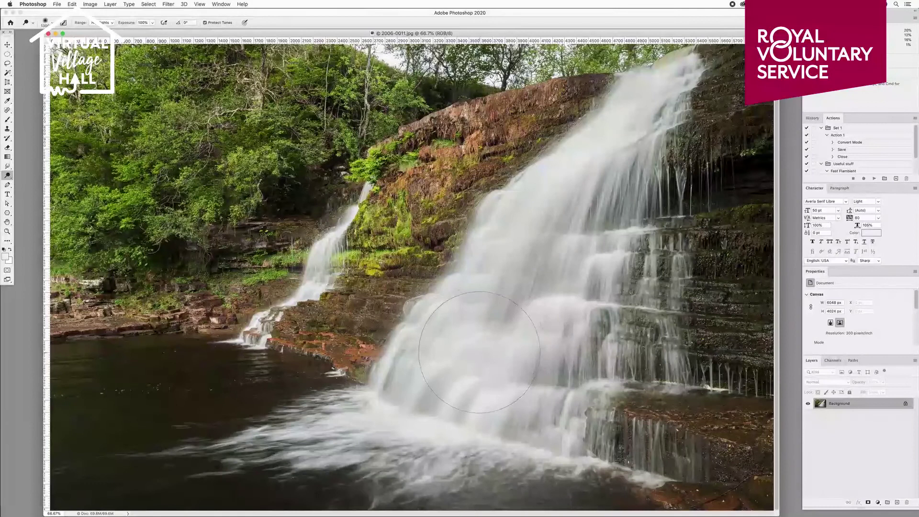
- Try dodging the large waterfall's highlights at 100% exposure and undo the strokes
mouse_move(479, 373)
left_mouse_down()
mouse_move(629, 131)
mouse_move(527, 337)
mouse_move(523, 397)
mouse_move(433, 390)
mouse_move(457, 391)
left_mouse_up()
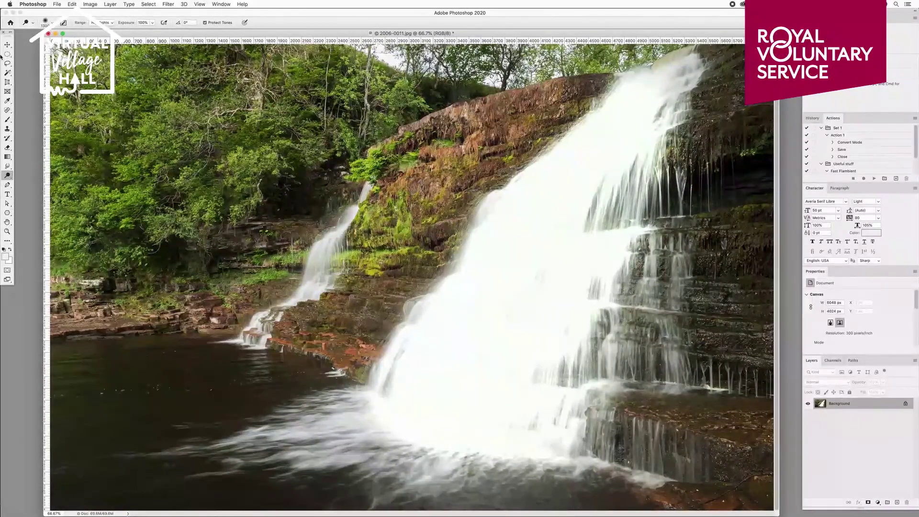
key("super+z")
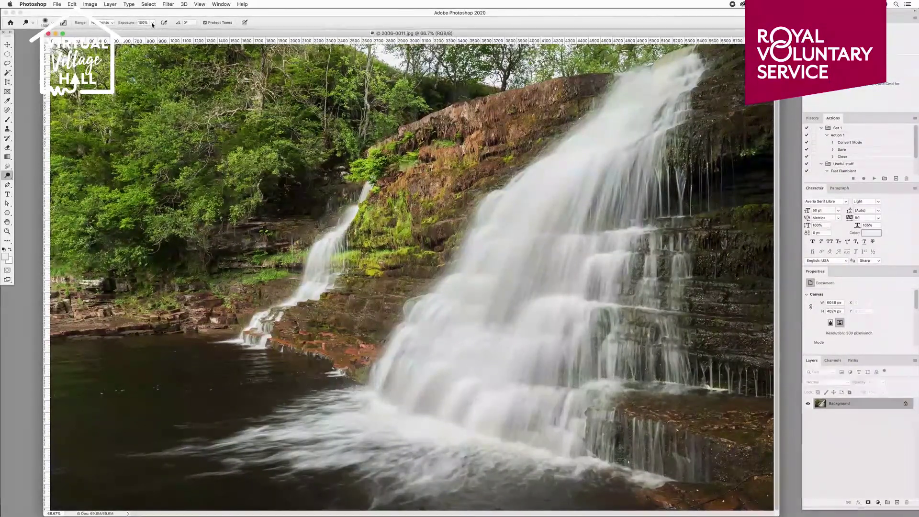
mouse_move(467, 412)
left_mouse_down()
mouse_move(482, 369)
mouse_move(543, 287)
mouse_move(583, 186)
left_mouse_up()
key("cmd+z")
- Set the Dodge exposure to 10%, lightly brighten the large waterfall, and undo the stroke
left_click(152, 23)
left_click_drag(154, 31, 123, 32)
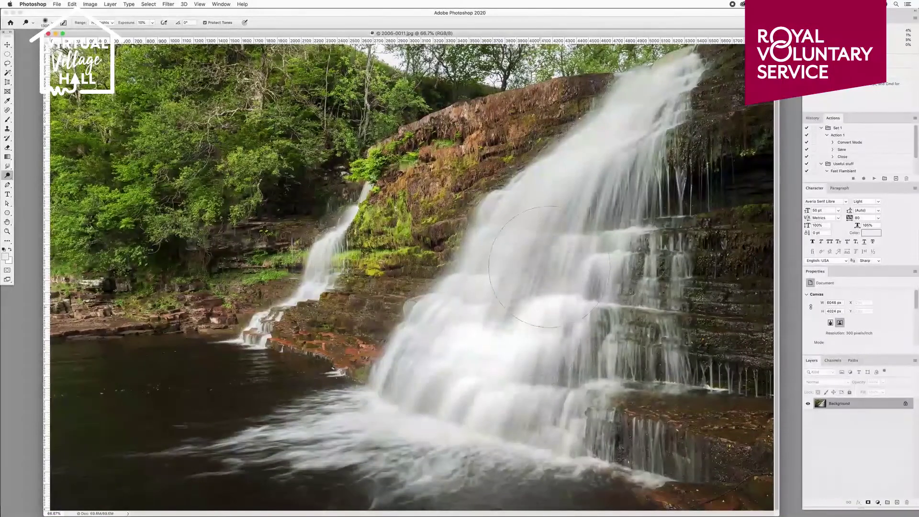
mouse_move(533, 278)
left_mouse_down()
mouse_move(561, 221)
mouse_move(556, 237)
mouse_move(626, 135)
mouse_move(569, 269)
mouse_move(537, 319)
mouse_move(530, 367)
mouse_move(531, 347)
mouse_move(529, 366)
mouse_move(506, 346)
mouse_move(457, 380)
mouse_move(455, 363)
mouse_move(527, 270)
left_mouse_up()
key("super+z")
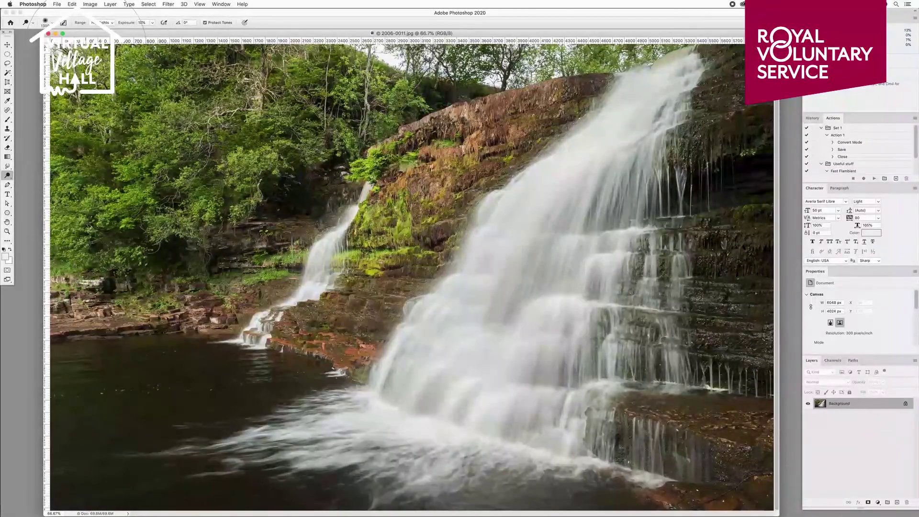
- Dodge the large waterfall with the range set to Midtones, raising the exposure to 53% for the rocky right part
left_click(101, 23)
left_click(101, 17)
mouse_move(536, 293)
left_mouse_down()
mouse_move(508, 325)
mouse_move(554, 359)
mouse_move(545, 321)
left_mouse_up()
left_click(152, 23)
left_click_drag(166, 31, 167, 30)
left_click_drag(643, 257, 604, 248)
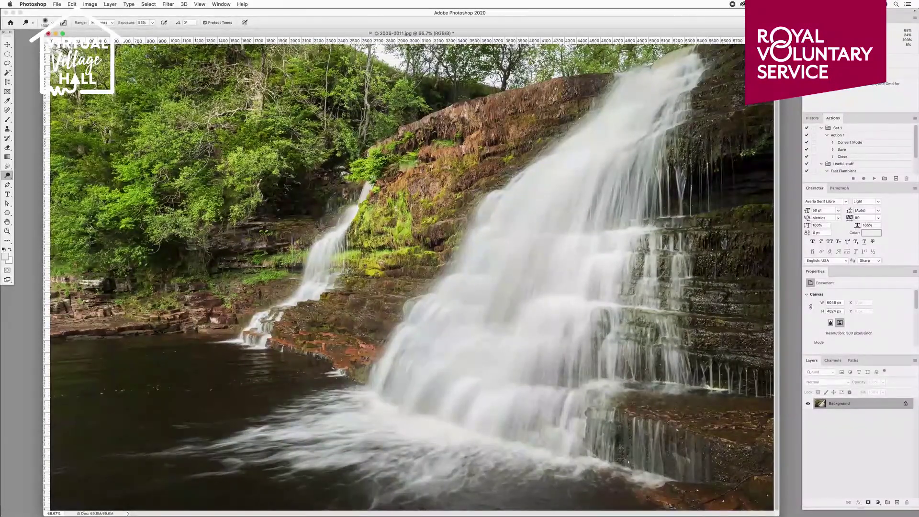
- Lighten the trees with the Dodge tool and set its range to Shadows
left_click(196, 187)
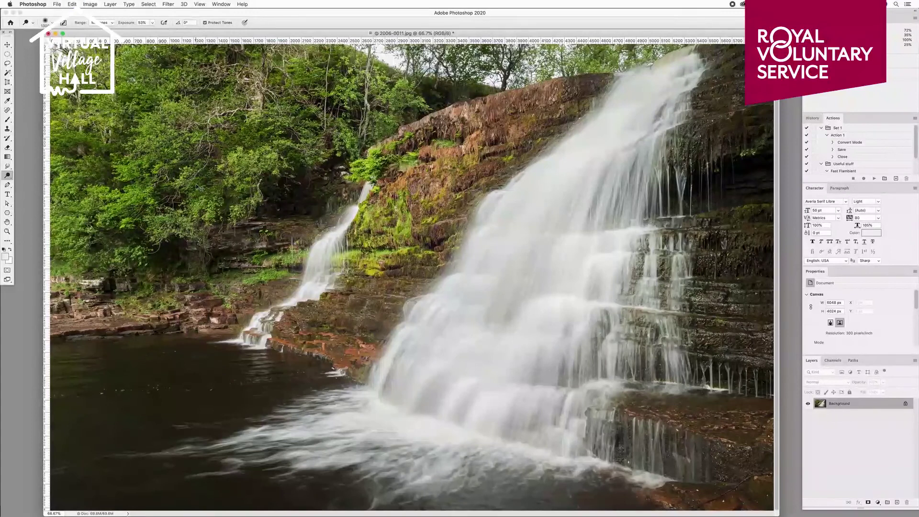
left_click(105, 22)
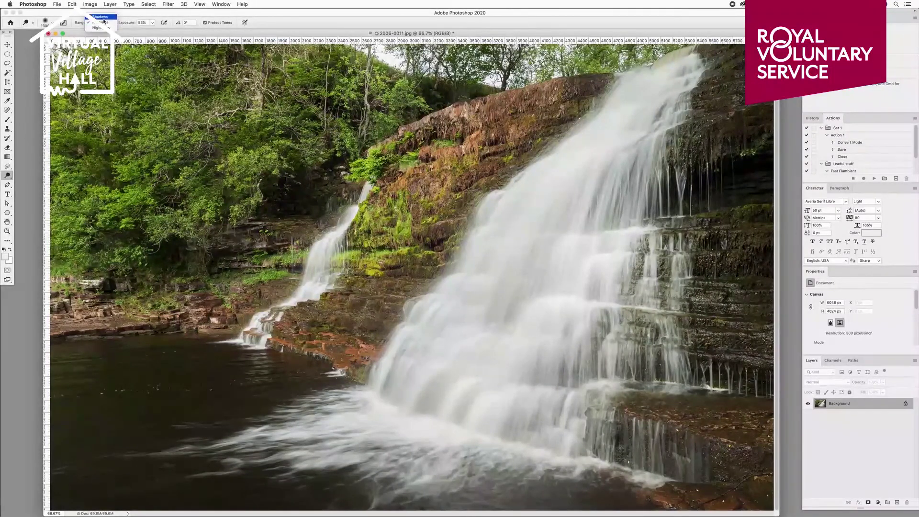
left_click(103, 17)
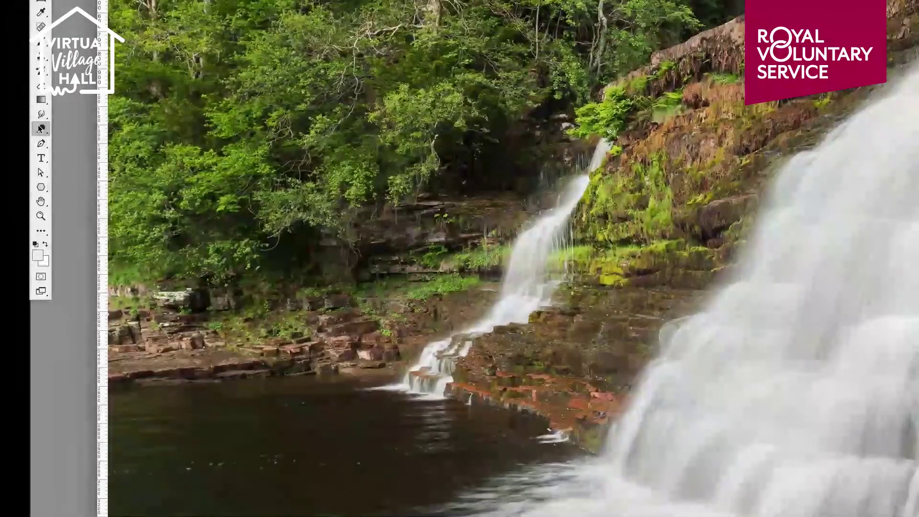
- Switch to the Burn tool, raise its exposure, try darkening the waterfall's highlights, and undo the stroke
left_click_drag(41, 128, 83, 140)
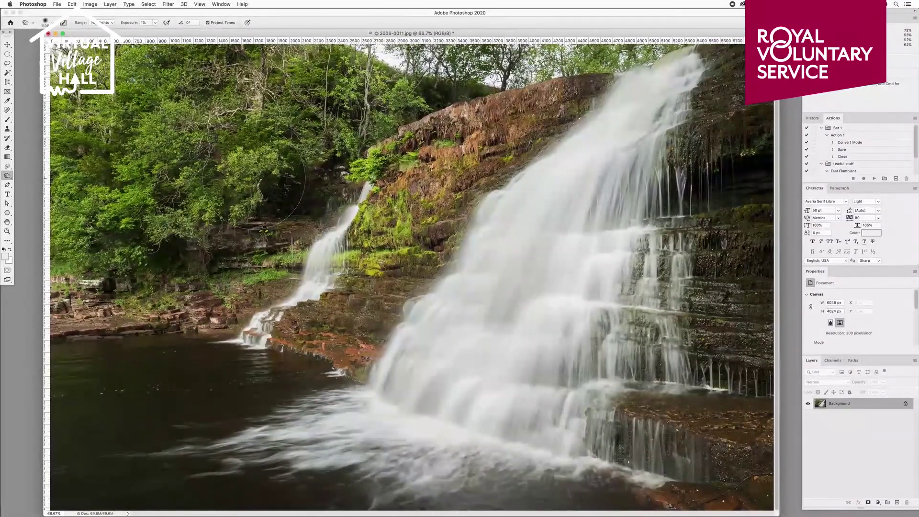
left_click(103, 23)
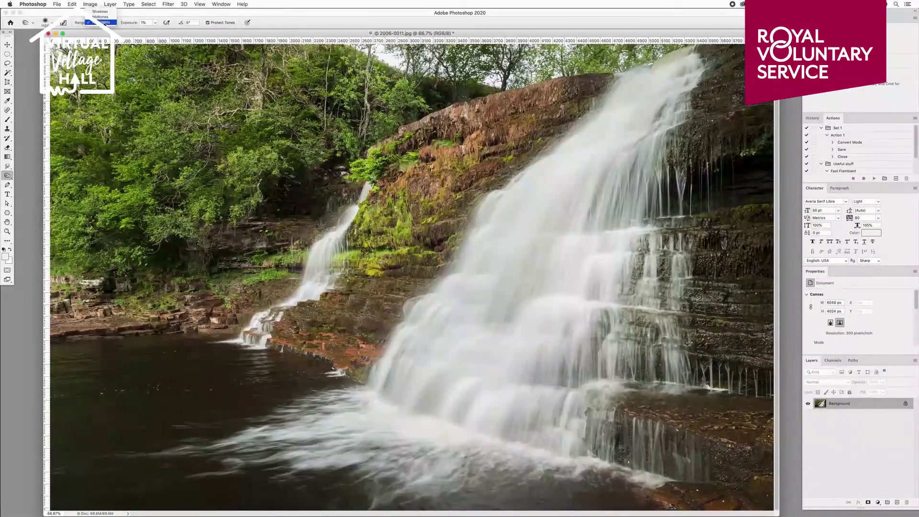
left_click(108, 23)
left_click_drag(158, 34, 176, 34)
mouse_move(546, 229)
left_mouse_down()
mouse_move(543, 216)
mouse_move(517, 283)
mouse_move(540, 327)
mouse_move(459, 378)
mouse_move(407, 383)
mouse_move(335, 431)
mouse_move(577, 419)
mouse_move(620, 296)
mouse_move(615, 158)
mouse_move(521, 205)
mouse_move(438, 302)
left_mouse_up()
key("super+z")
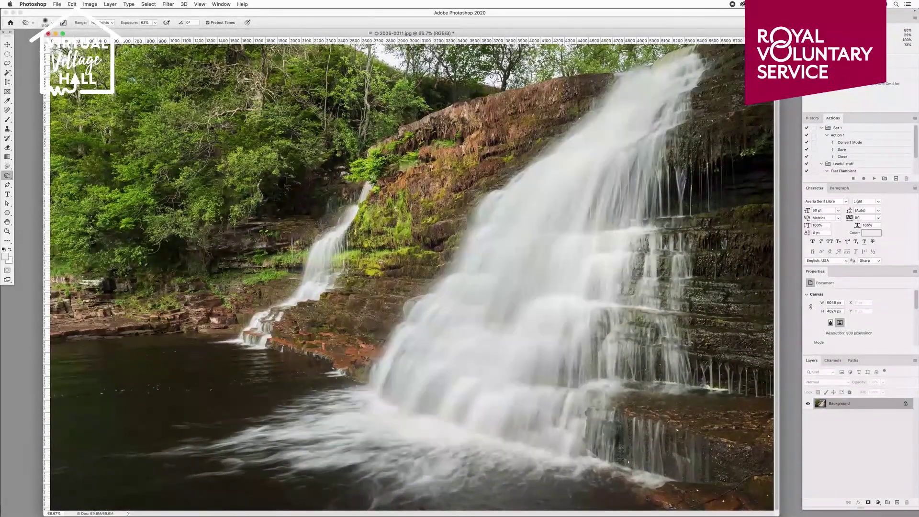
- Set the Burn range to Shadows and darken the trees, riverbank and the area across the large waterfall
left_click(104, 22)
left_click(100, 11)
mouse_move(287, 220)
left_mouse_down()
mouse_move(308, 194)
mouse_move(201, 267)
mouse_move(191, 297)
left_mouse_up()
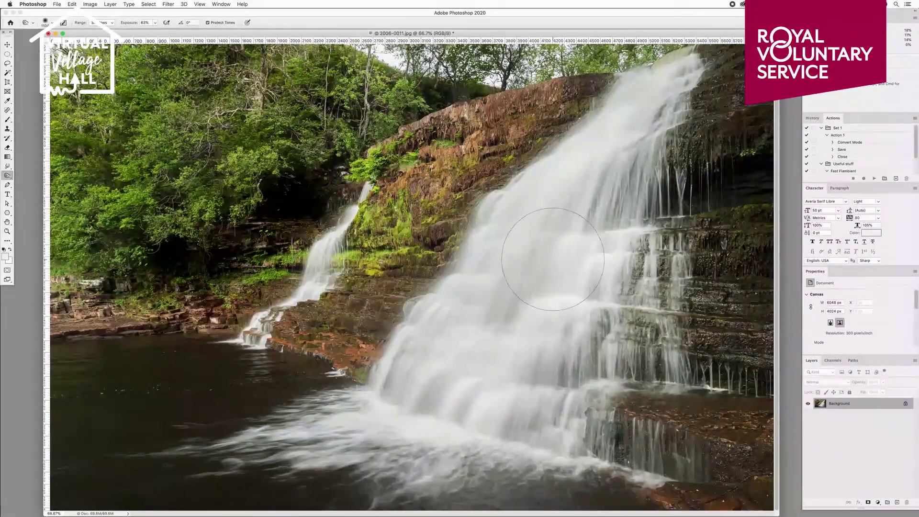
mouse_move(567, 385)
left_mouse_down()
mouse_move(655, 378)
mouse_move(708, 407)
mouse_move(732, 354)
mouse_move(708, 168)
mouse_move(727, 106)
left_mouse_up()
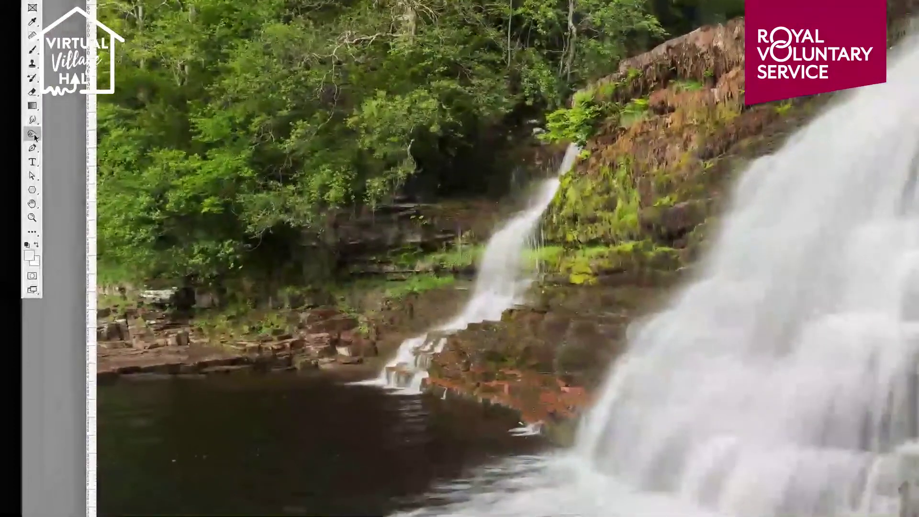
- Switch to the Sponge tool in Desaturate mode, enlarge its brush, and set its flow to 85%
left_click(19, 156)
left_click(67, 153)
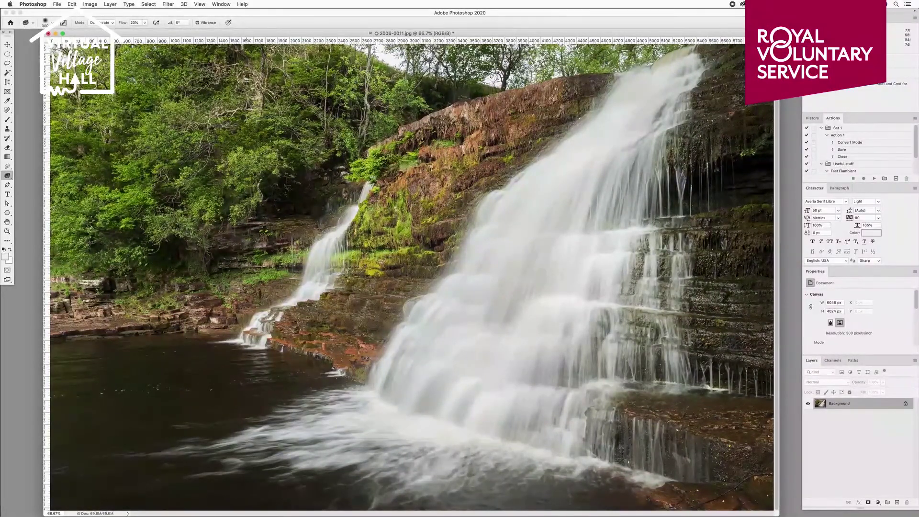
key("bracketright")
key("bracketright")
key("bracketright")
key("bracketright")
key("bracketright")
key("bracketright")
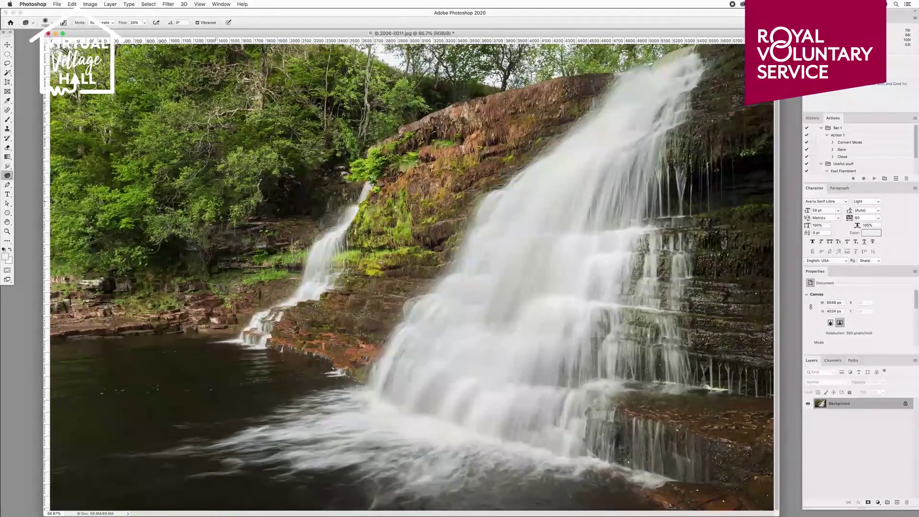
left_click(144, 22)
left_click_drag(143, 30, 166, 31)
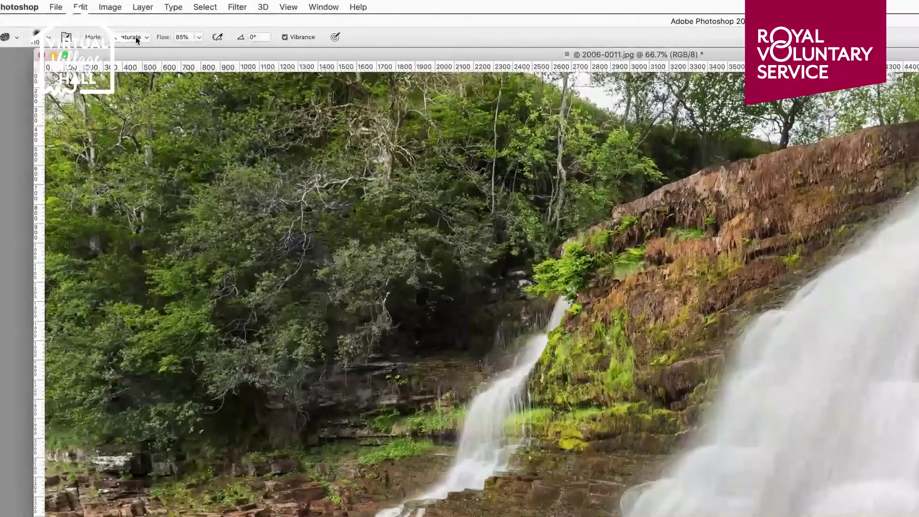
- Set the Sponge mode to Saturate and strengthen the colours of the trees and left riverbank
left_click(134, 36)
left_click(135, 45)
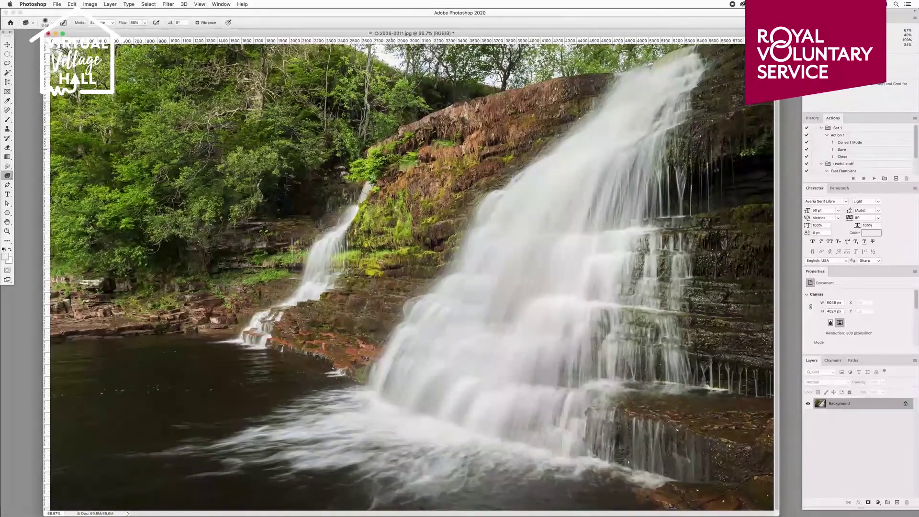
mouse_move(210, 254)
left_mouse_down()
mouse_move(242, 236)
mouse_move(271, 201)
mouse_move(244, 158)
left_mouse_up()
mouse_move(192, 181)
left_mouse_down()
mouse_move(110, 201)
mouse_move(67, 230)
mouse_move(82, 139)
mouse_move(273, 110)
mouse_move(352, 115)
mouse_move(381, 254)
mouse_move(404, 232)
mouse_move(335, 239)
mouse_move(326, 253)
mouse_move(345, 326)
mouse_move(397, 335)
mouse_move(225, 296)
mouse_move(86, 295)
left_mouse_up()
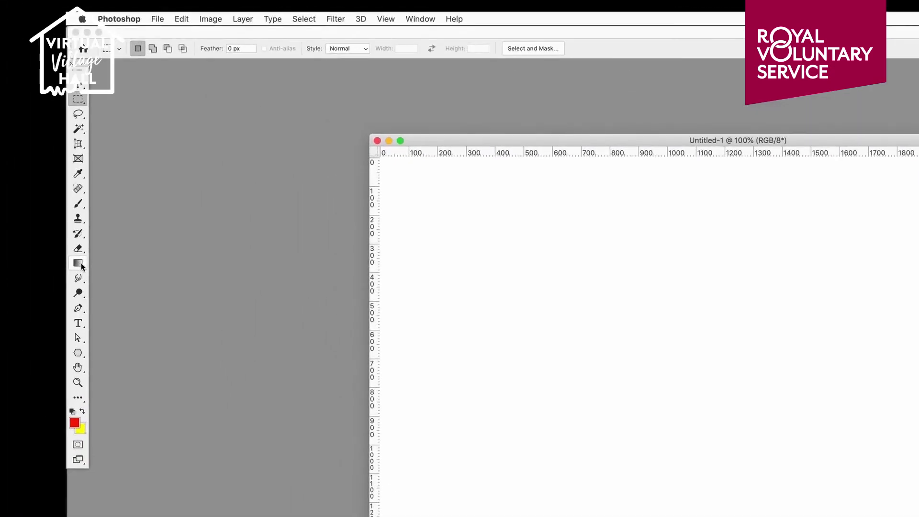
- Select a rectangle about 870 by 758 px in the blank canvas's upper-left area and fill it with red
left_click_drag(81, 266, 109, 274)
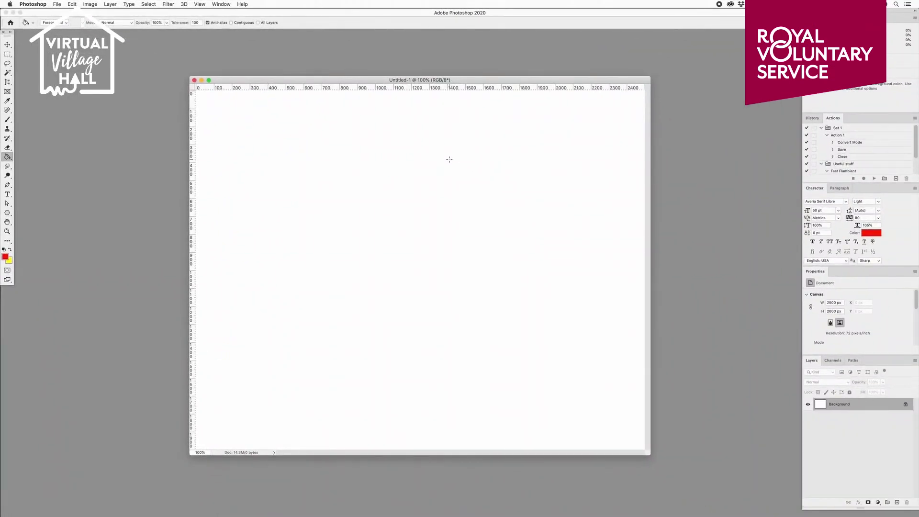
left_click(7, 54)
left_click_drag(219, 109, 375, 245)
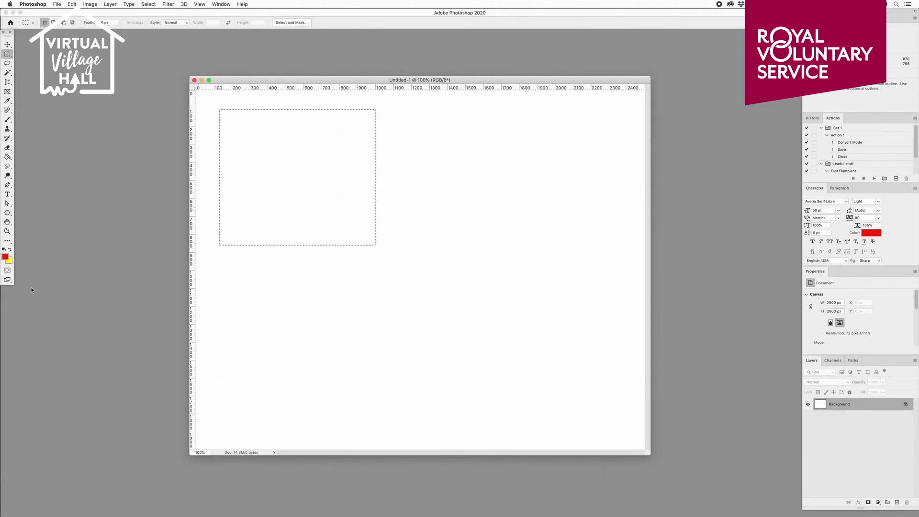
left_click(7, 156)
key("alt+BackSpace")
key("m")
- Swap the foreground and background colours and fill the white area around the red rectangle with yellow
left_click(7, 156)
left_click(10, 249)
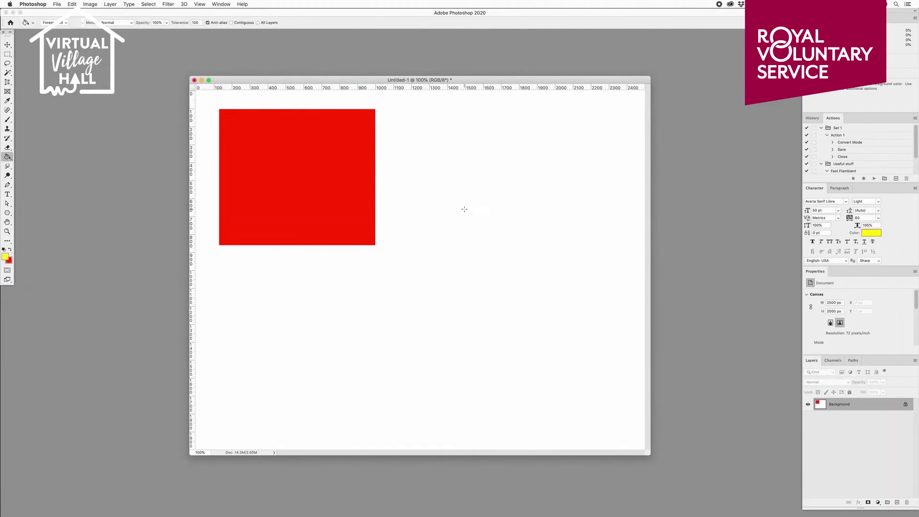
left_click(464, 209)
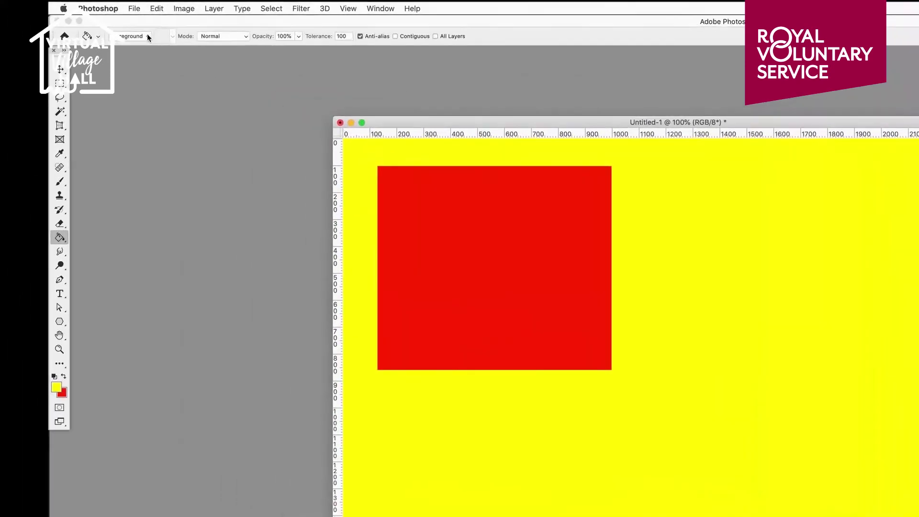
- Set the Paint Bucket's fill source to Pattern and fill the yellow area with the tree pattern
left_click(148, 38)
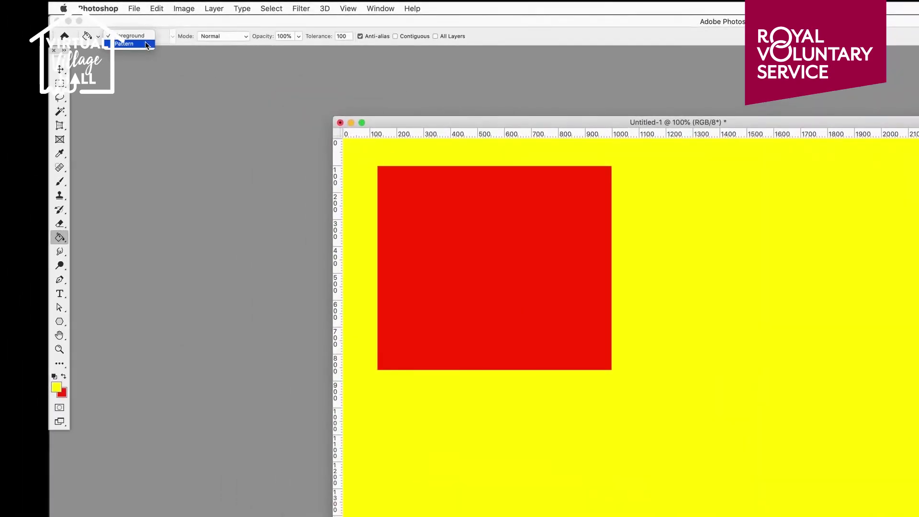
left_click(146, 44)
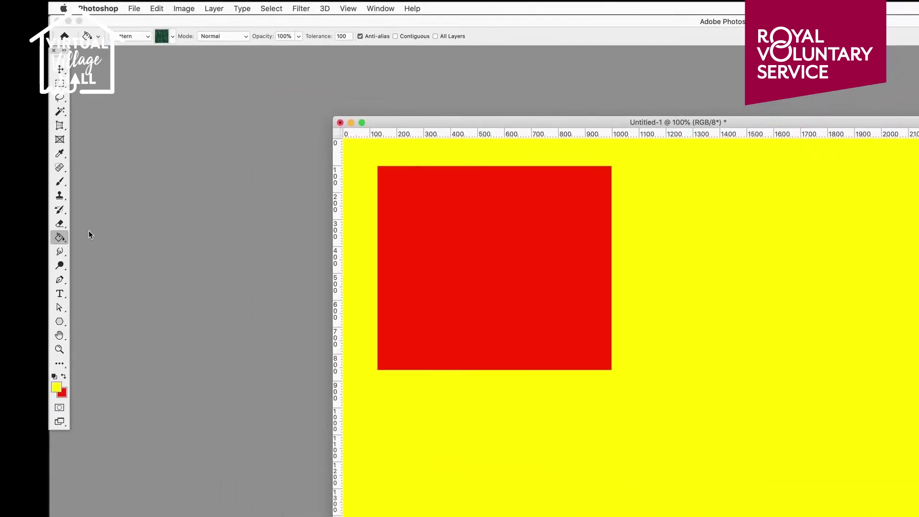
left_click(576, 240)
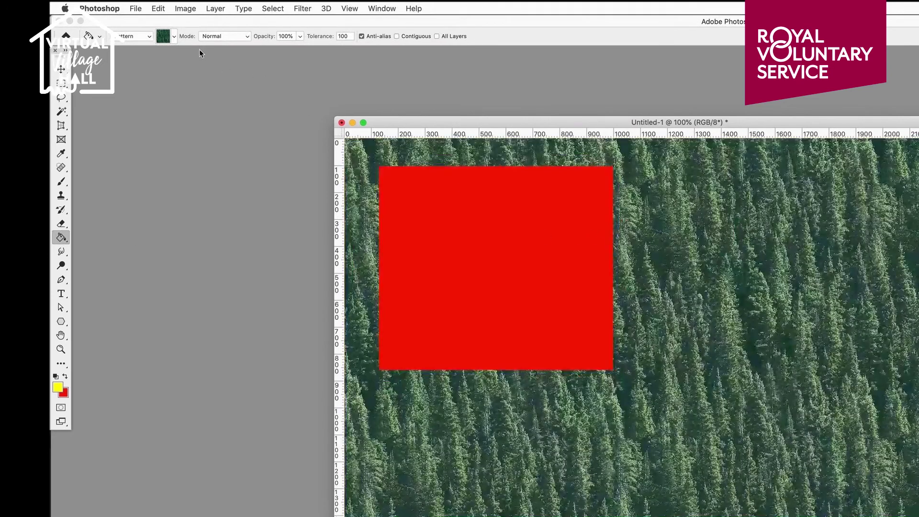
- Try the grass patterns, choose the first blue Water pattern, and fill the red rectangle with it
left_click(174, 37)
left_click(111, 109)
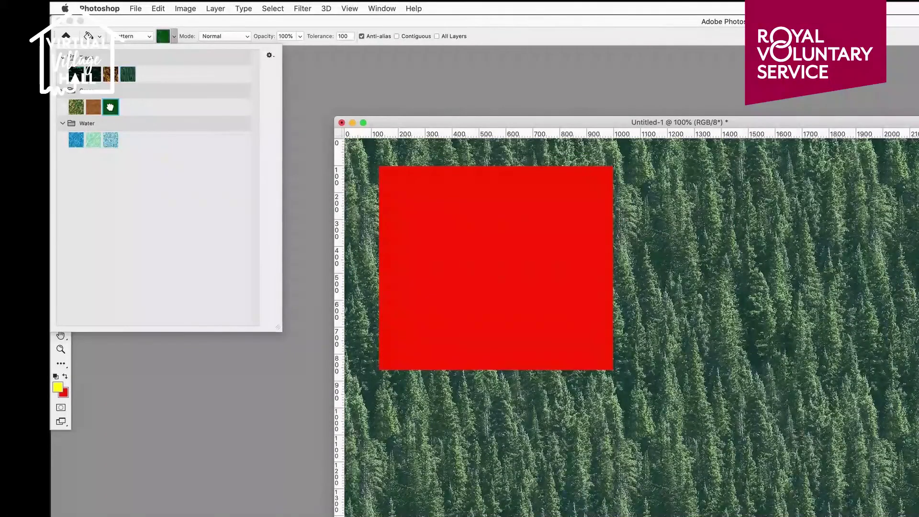
left_click(94, 109)
left_click(76, 108)
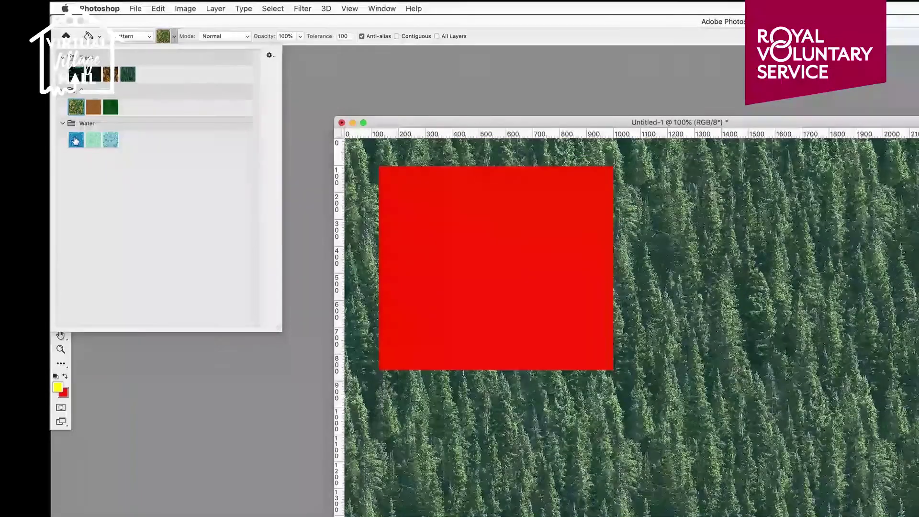
left_click(76, 139)
left_click(468, 230)
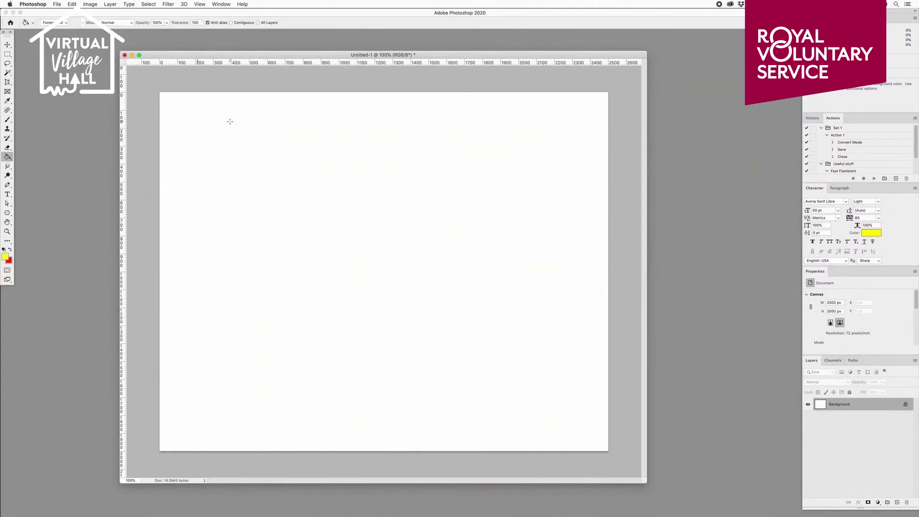
- Fill the blank white canvas with yellow using the Paint Bucket and undo the fill
left_click(230, 122)
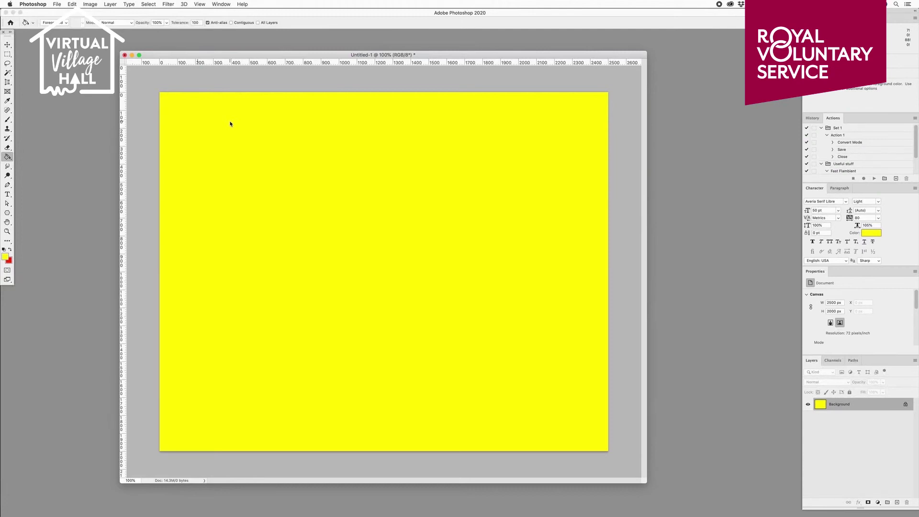
key("super+z")
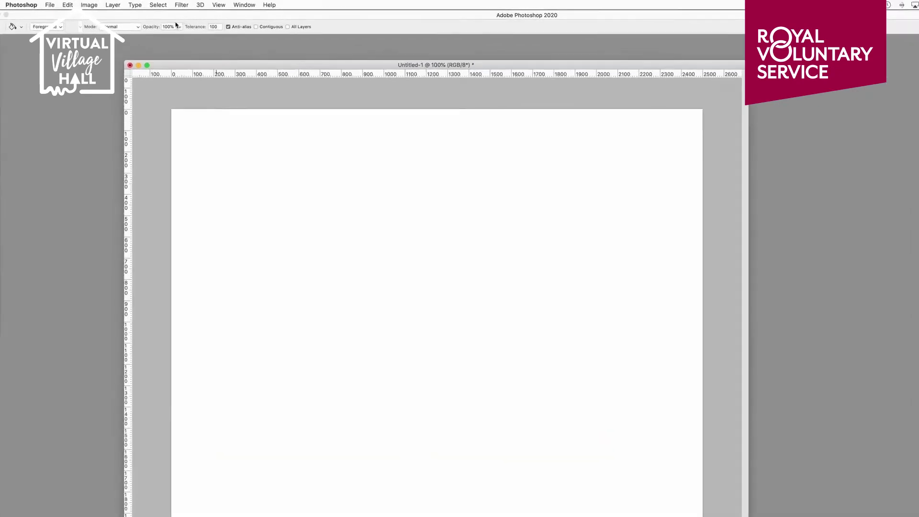
- Set the Paint Bucket's opacity to 50%, fill the blank canvas with yellow, and undo the fill
left_click(193, 32)
type("50")
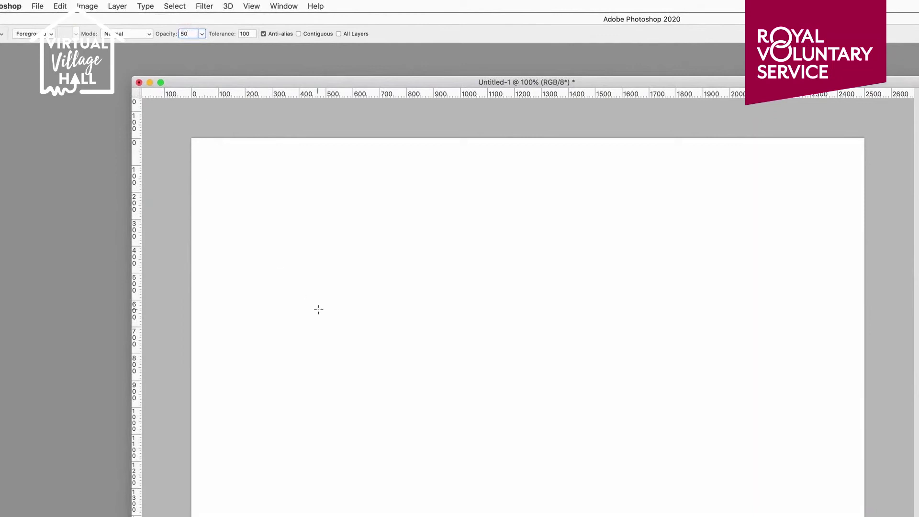
left_click(319, 310)
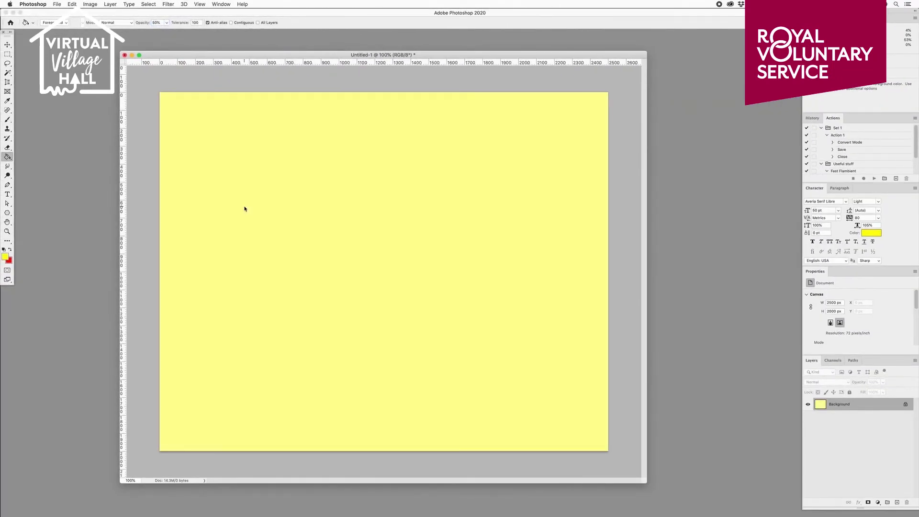
key("super+z")
- Lower the Paint Bucket's opacity to 10%, fill the white canvas with yellow again, and undo the fill
key("1")
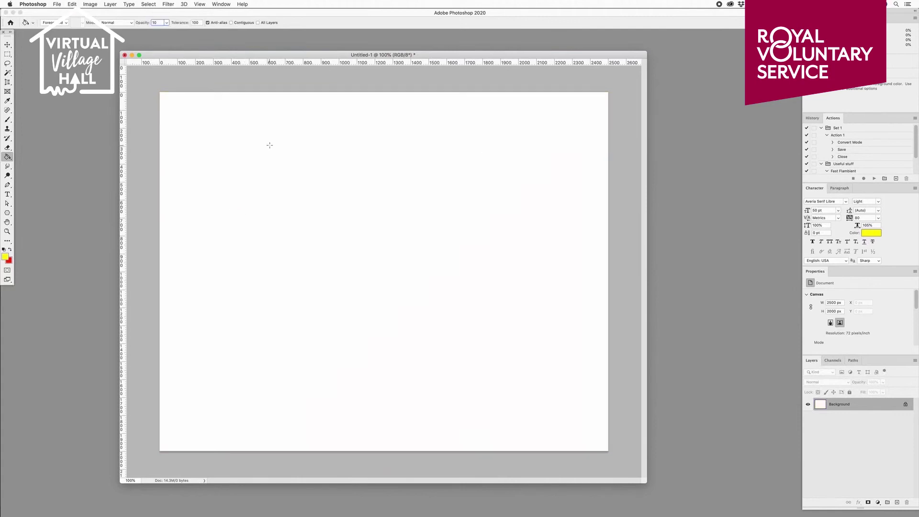
left_click(269, 145)
key("super+z")
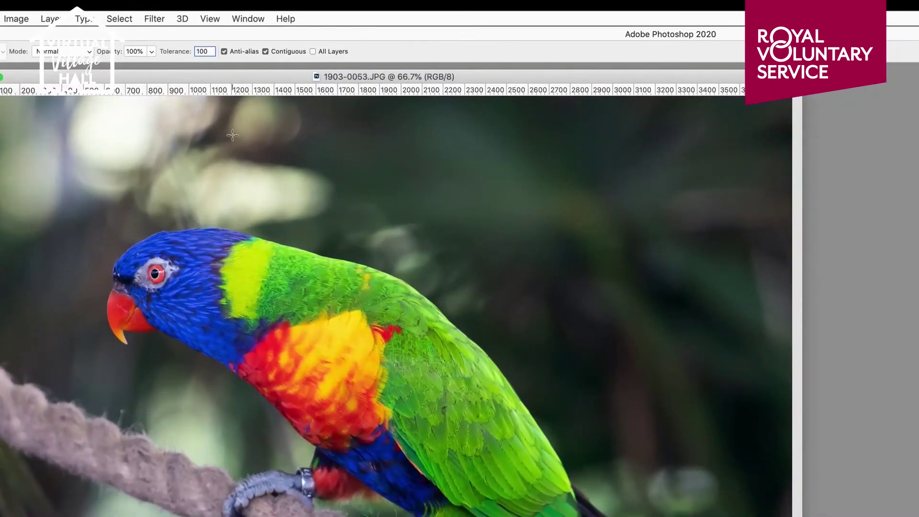
- Set the Paint Bucket's tolerance to 20, fill the yellow patch on the parrot's chest with magenta, and undo the fill
left_click(180, 53)
type("20")
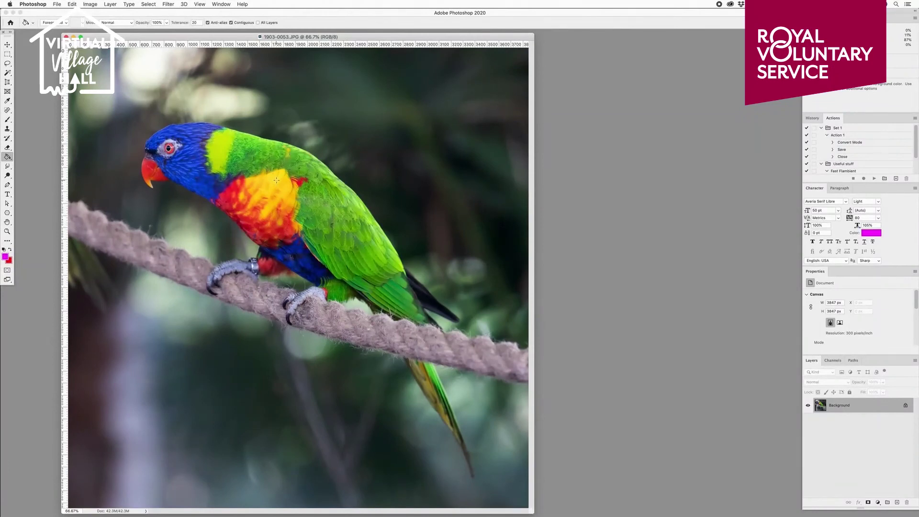
left_click(276, 180)
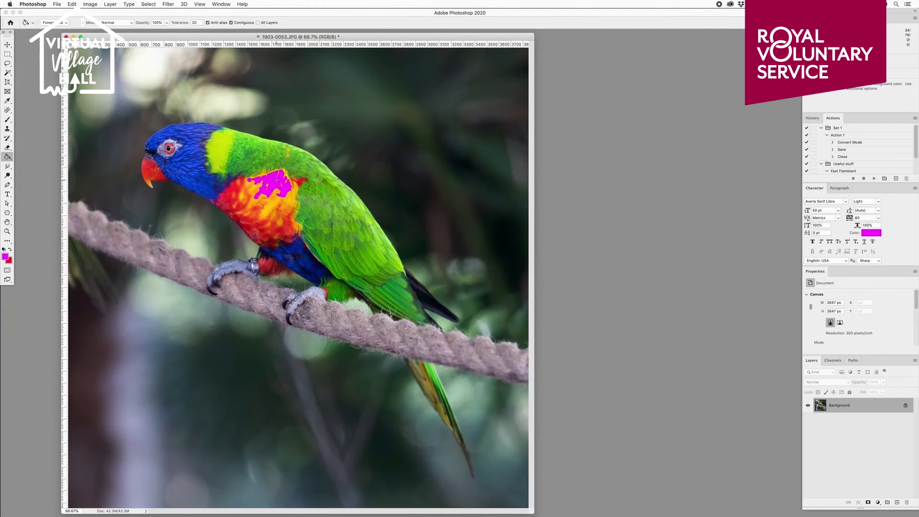
key("super+z")
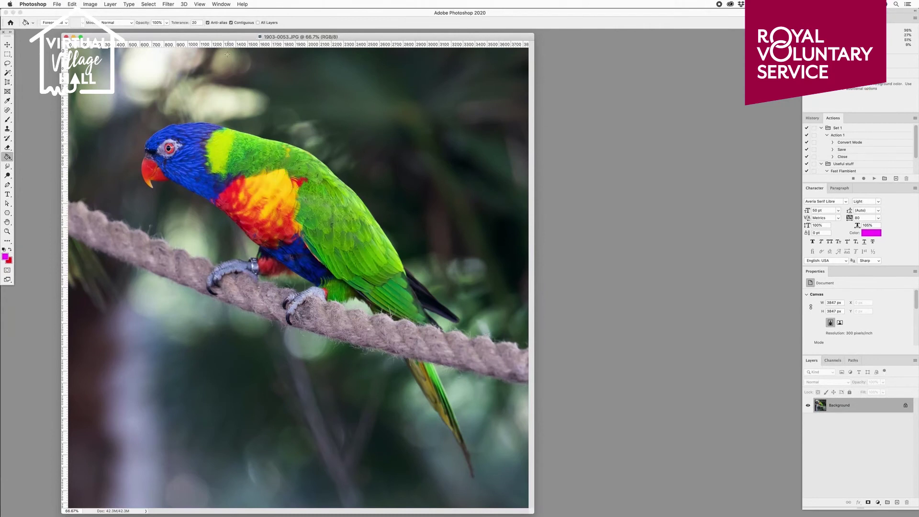
- Raise the tolerance to 100, fill the parrot's yellow chest patch with magenta, and undo the fill
left_click(196, 22)
type("100")
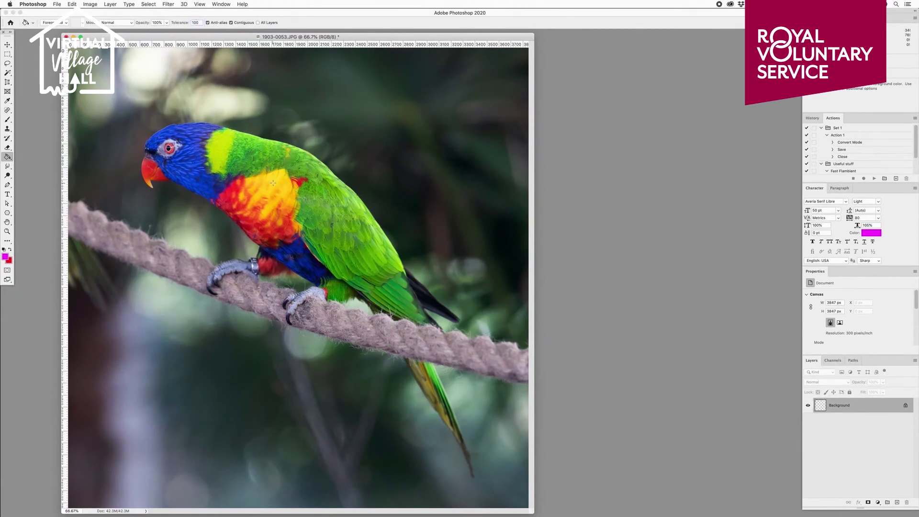
left_click(273, 183)
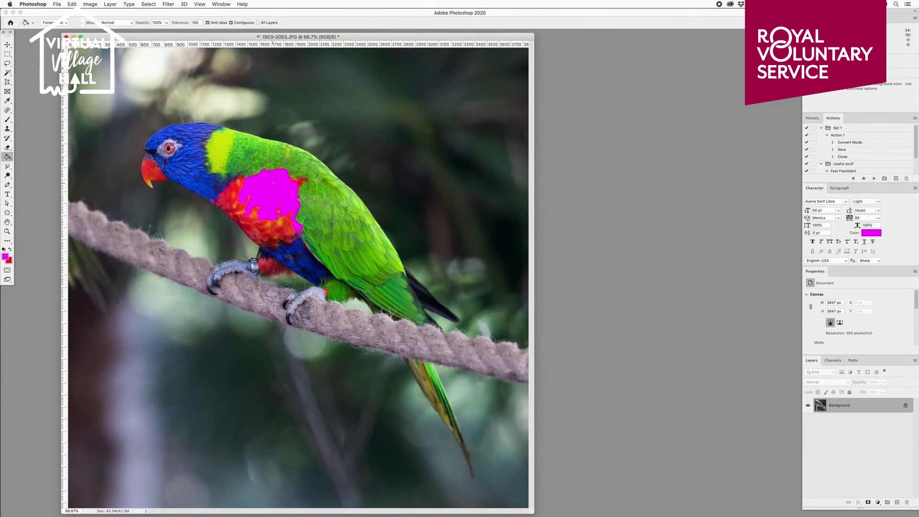
key("super+z")
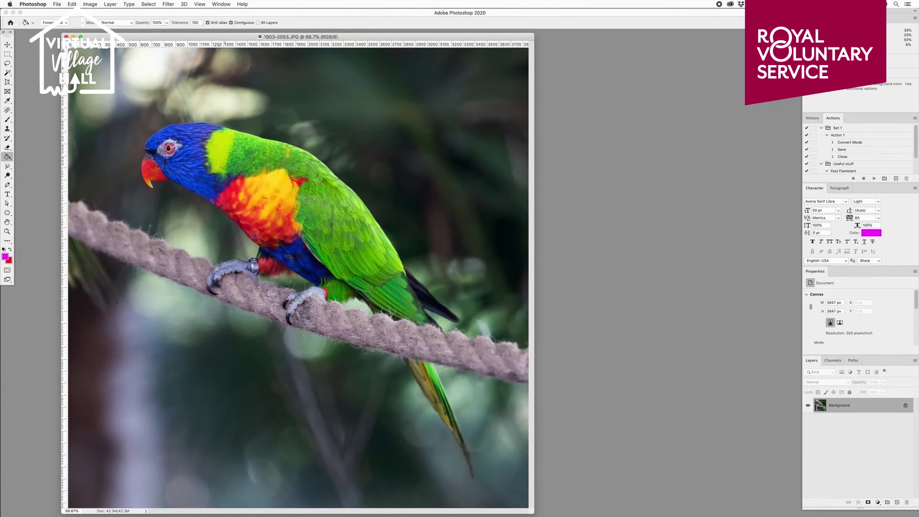
- Raise the tolerance to 200, fill from the parrot's yellow chest with magenta, and undo the fill
left_click(195, 22)
type("200")
left_click(280, 182)
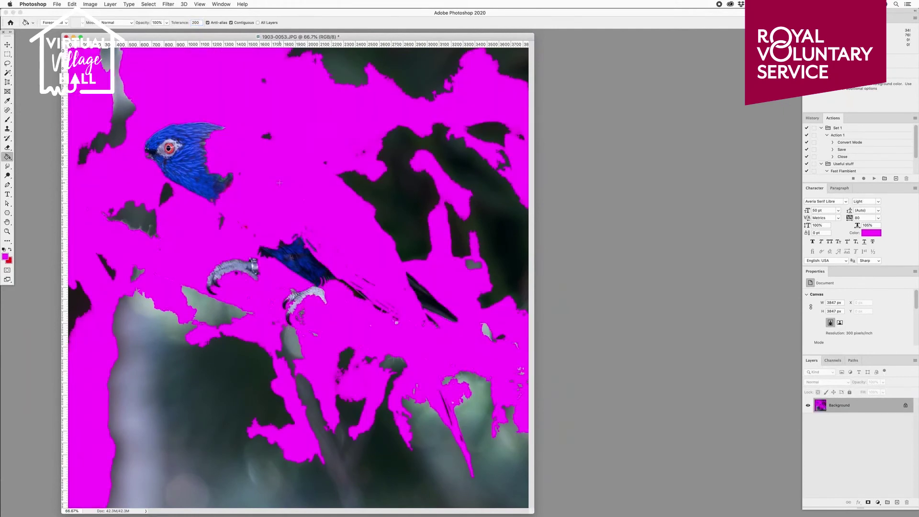
key("super+z")
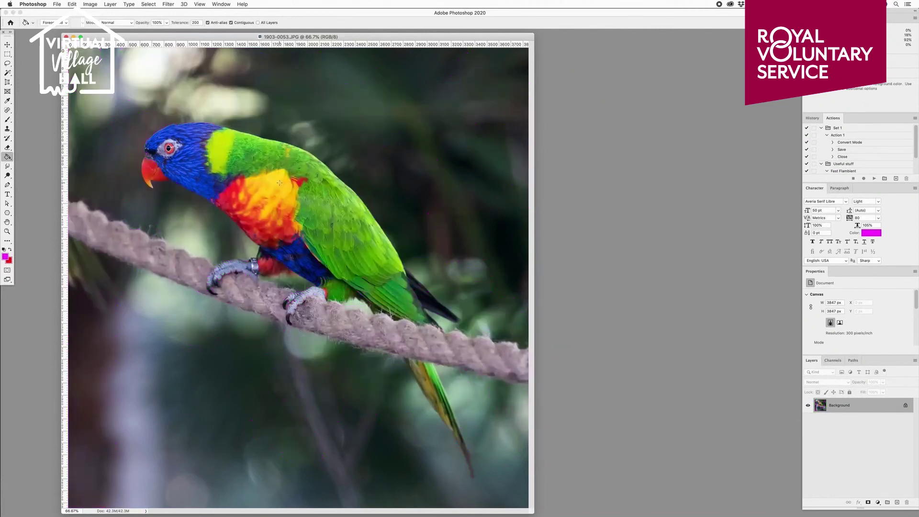
- Set the tolerance to 30 and fill the parrot's yellow chest patch with magenta
double_click(196, 22)
type("30")
key("Return")
left_click(275, 185)
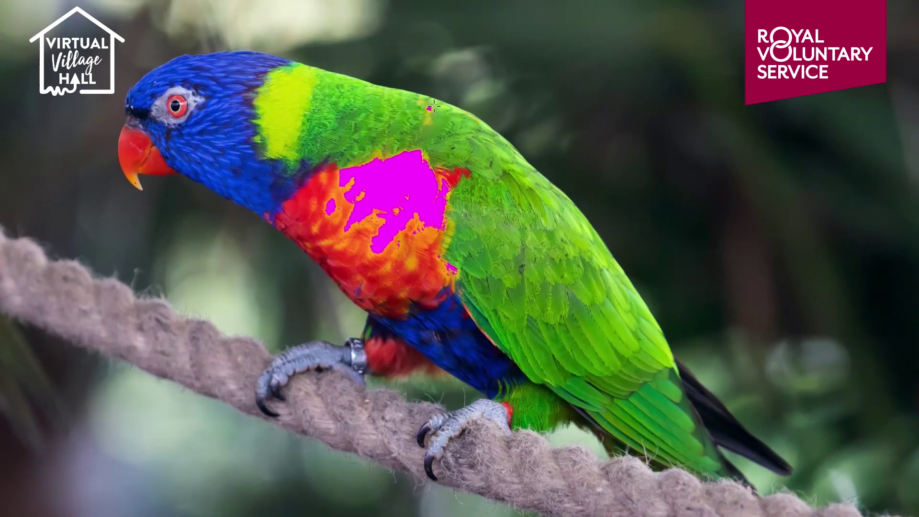
- Undo the chest fill and apply a non-contiguous magenta fill to the matching yellow areas across the parrot
key("ctrl+z")
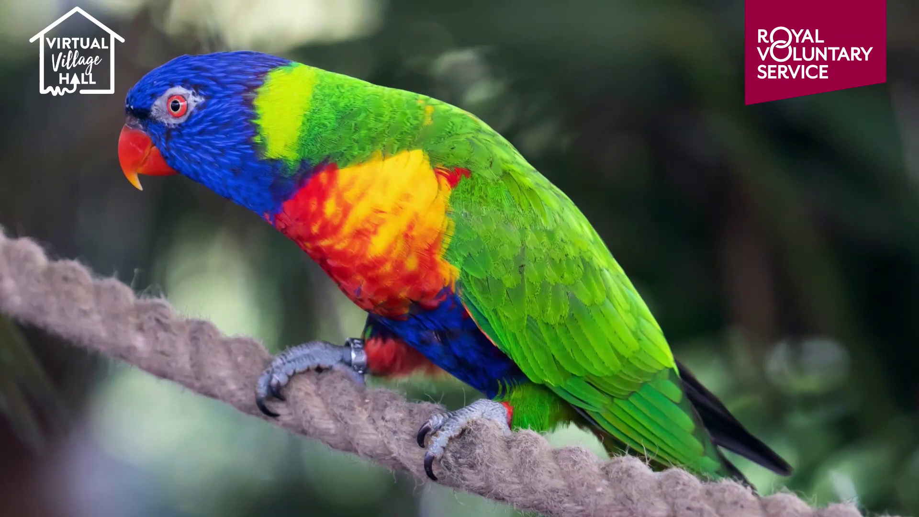
left_click(412, 175)
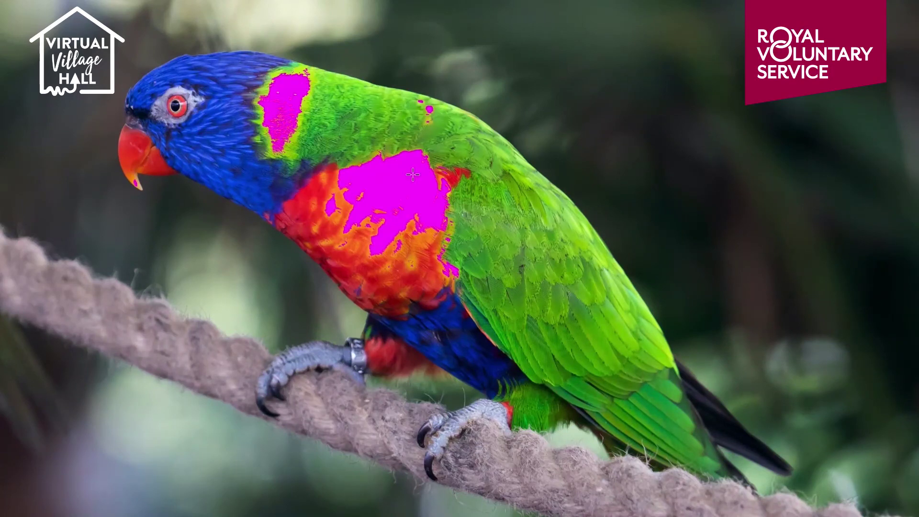